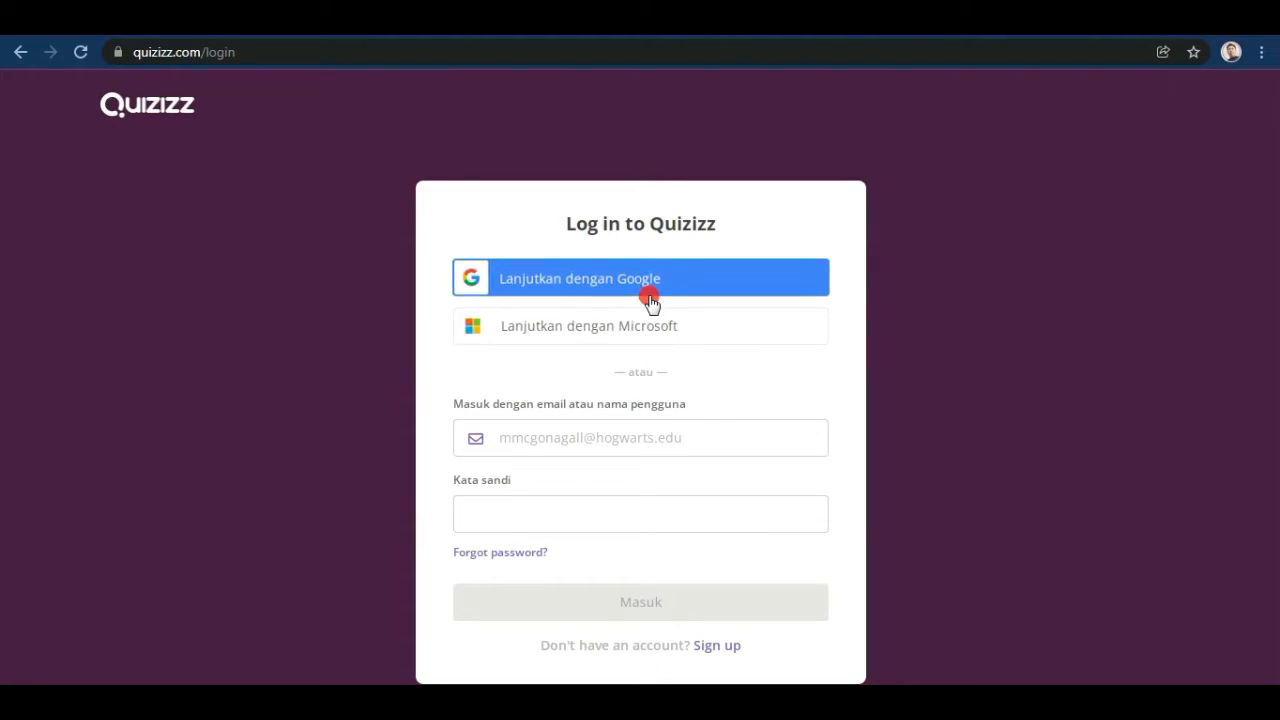
Step: Log in to Quizizz with the existing Google account and dismiss the page translation prompt
{"action": "left_click", "coordinate": [594, 282]}
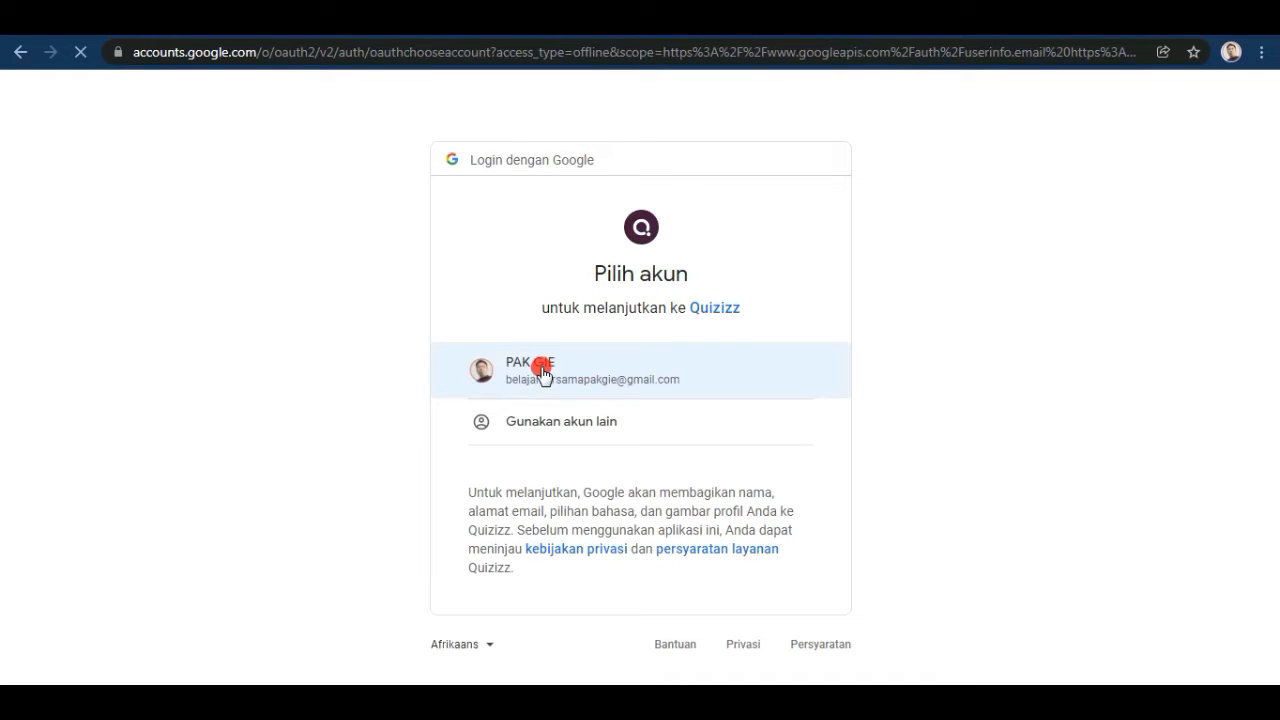
{"action": "left_click", "coordinate": [540, 370]}
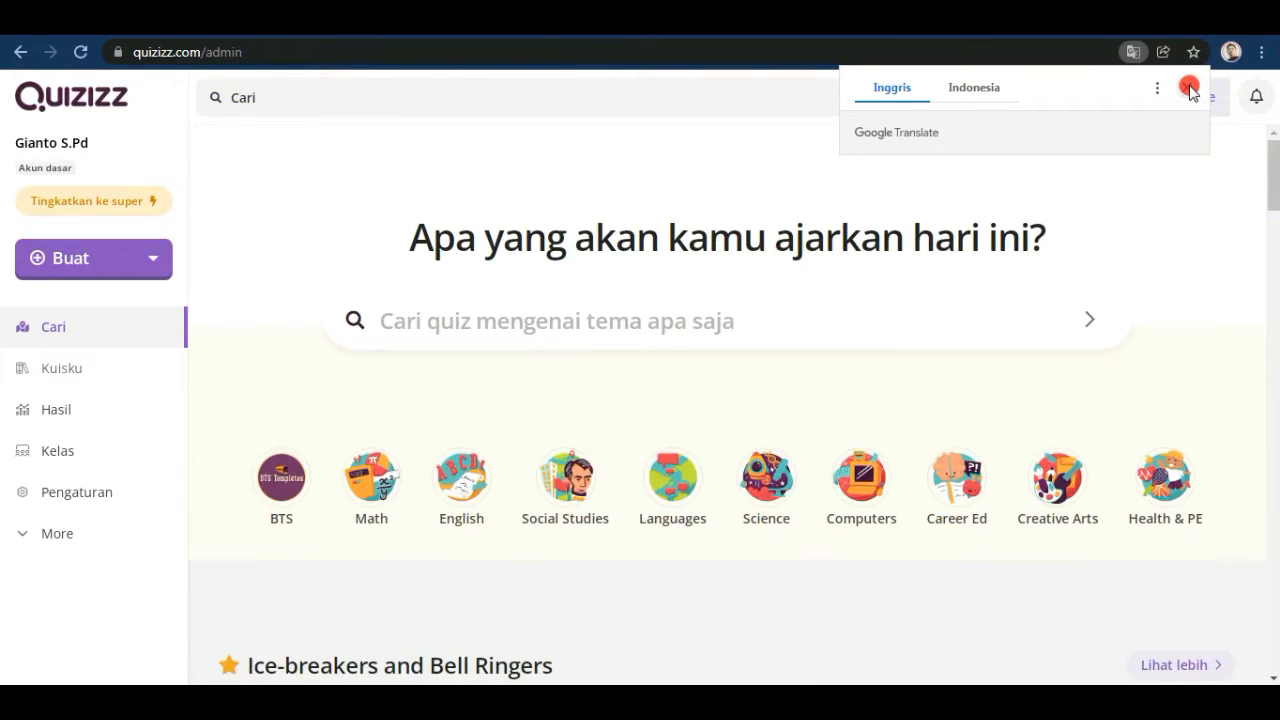
{"action": "left_click", "coordinate": [1187, 87]}
{"action": "left_click", "coordinate": [320, 220]}
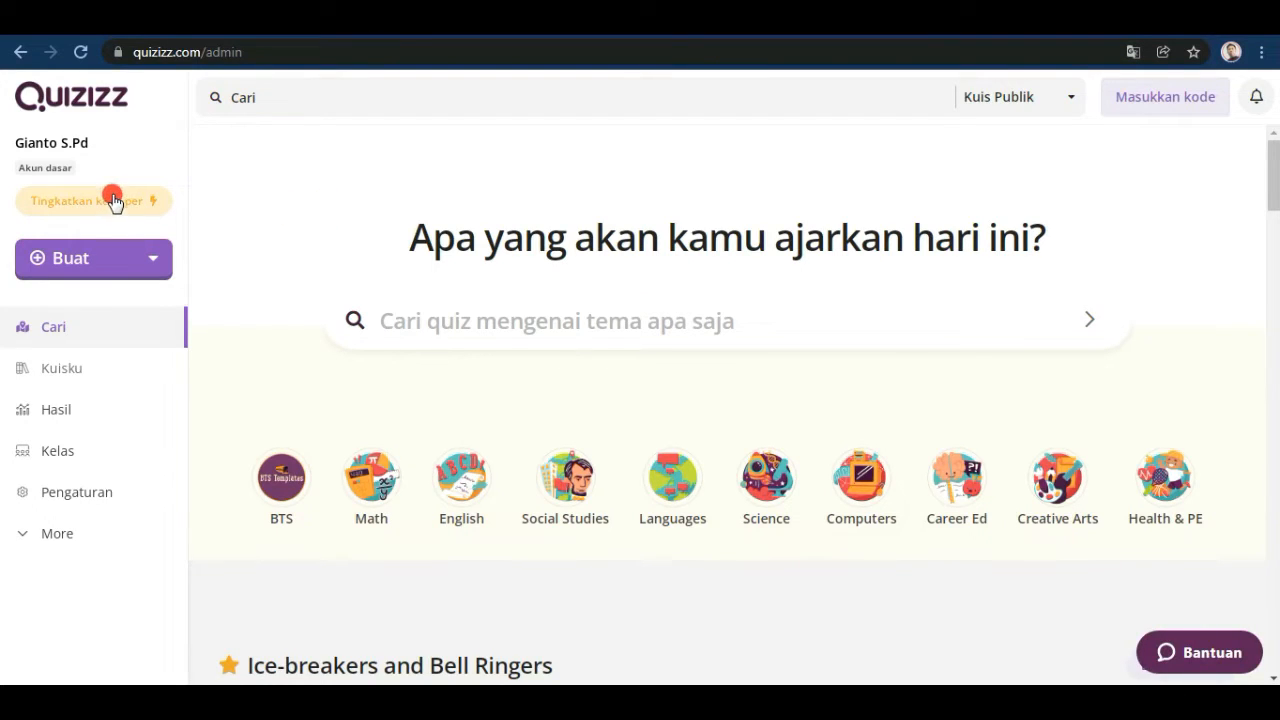
Step: Create a new quiz named "LATIHAN SOAL ELEKTROLIT DAN NON ELEKTROLIT" with Chemistry as its subject
{"action": "left_click", "coordinate": [152, 262]}
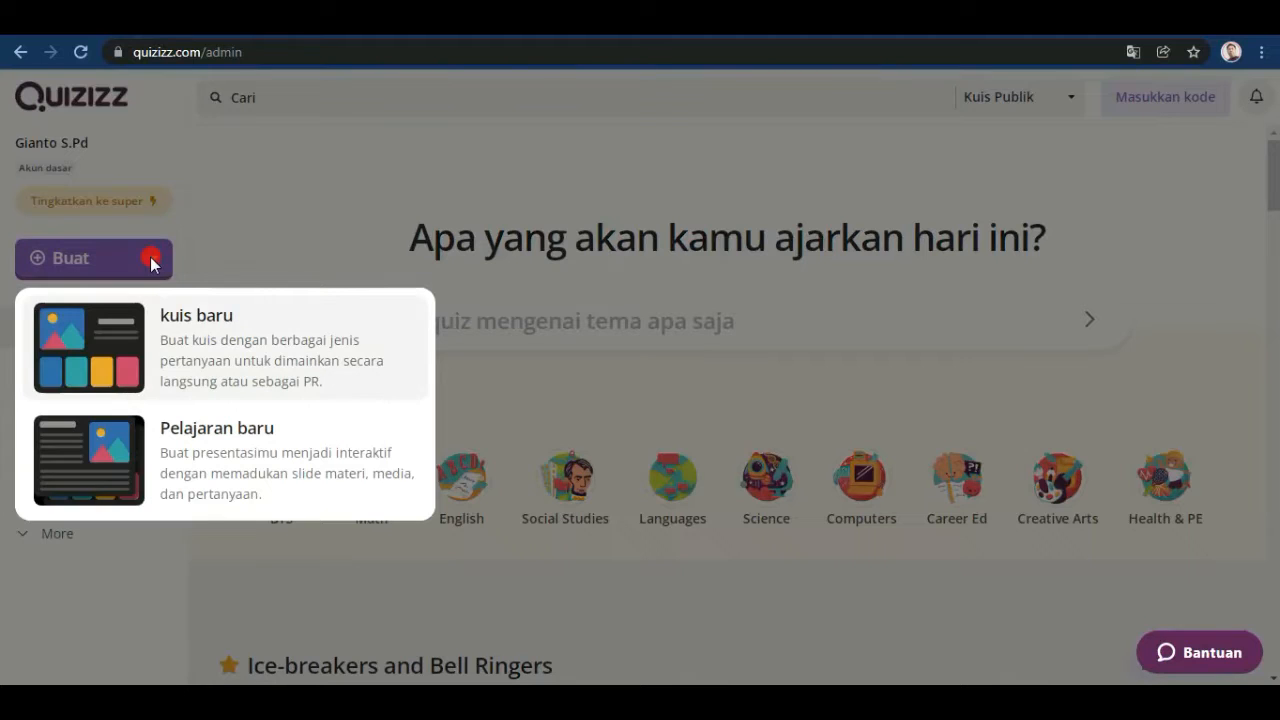
{"action": "left_click", "coordinate": [209, 328]}
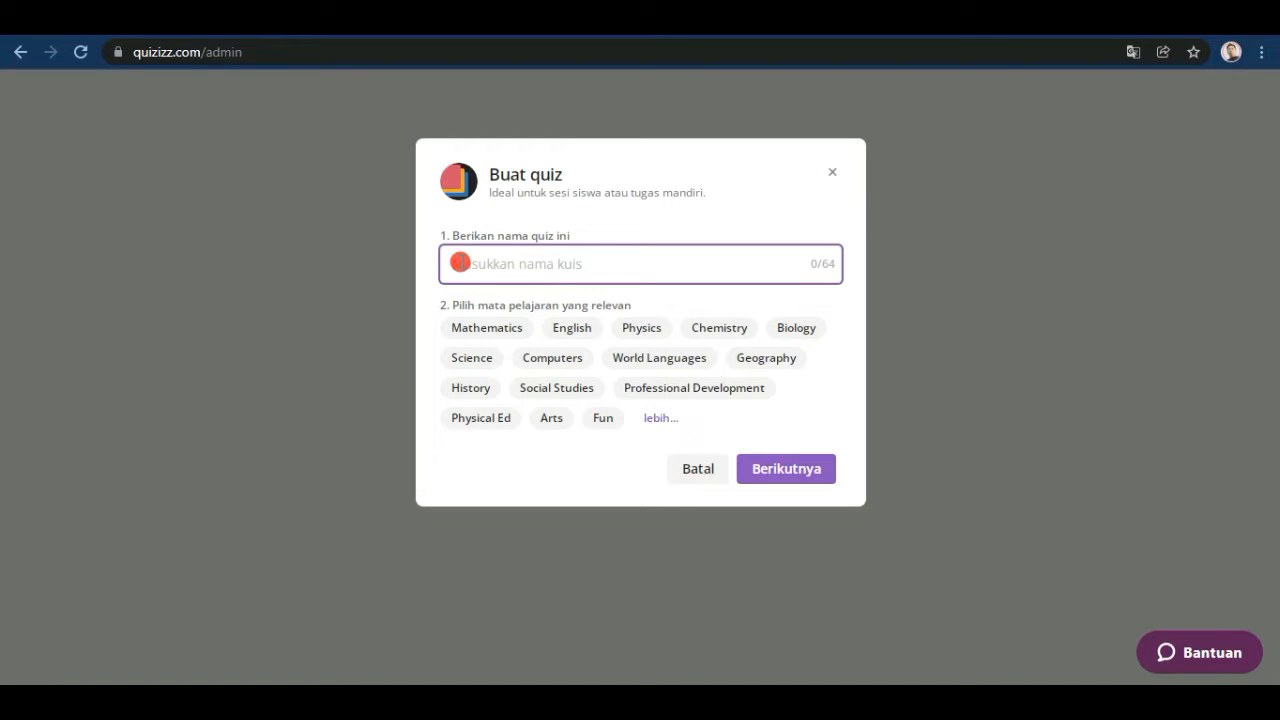
{"action": "type", "text": "LATIHAN SOAL ELEKTROLIT DAN NON ELEKTROLIT"}
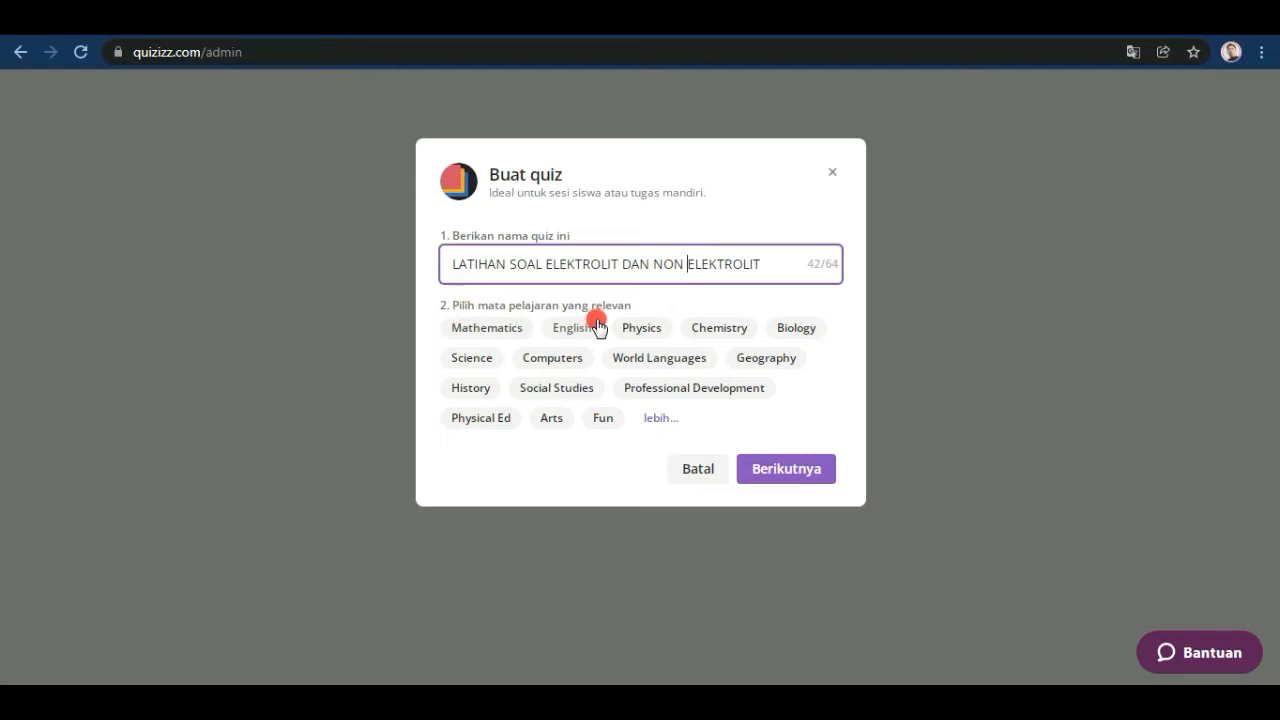
{"action": "left_click", "coordinate": [729, 334]}
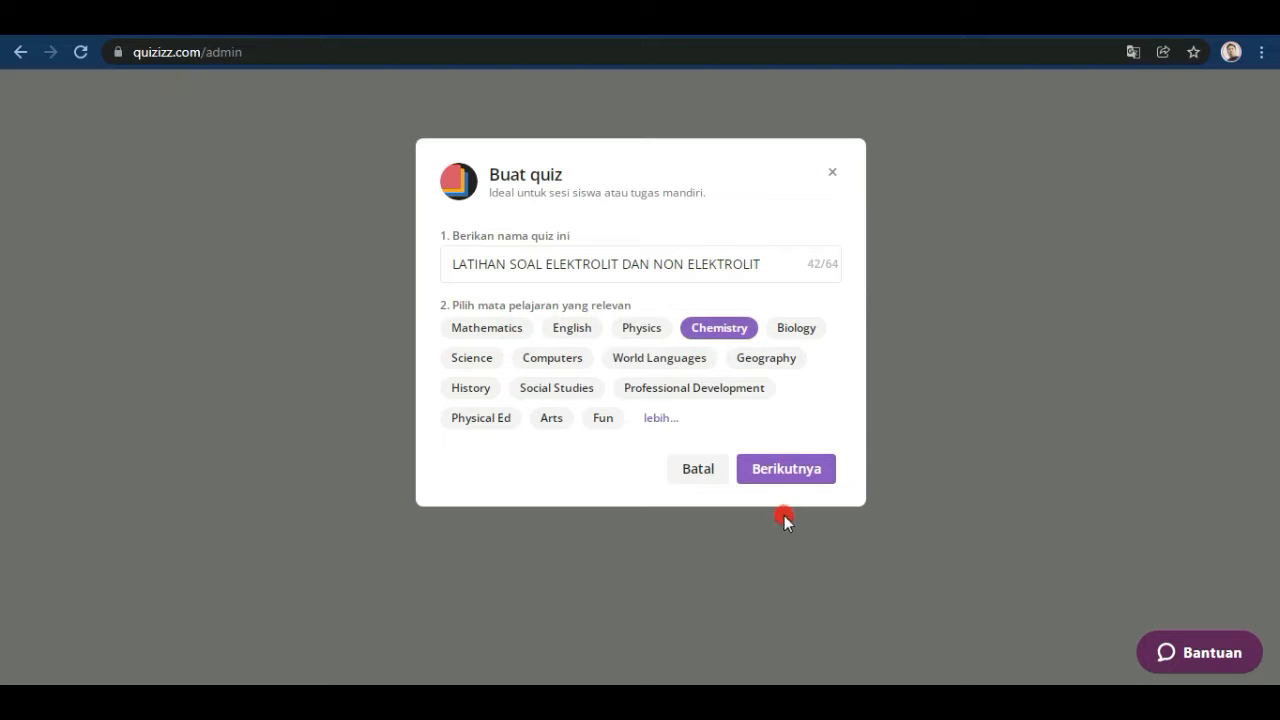
{"action": "left_click", "coordinate": [790, 474]}
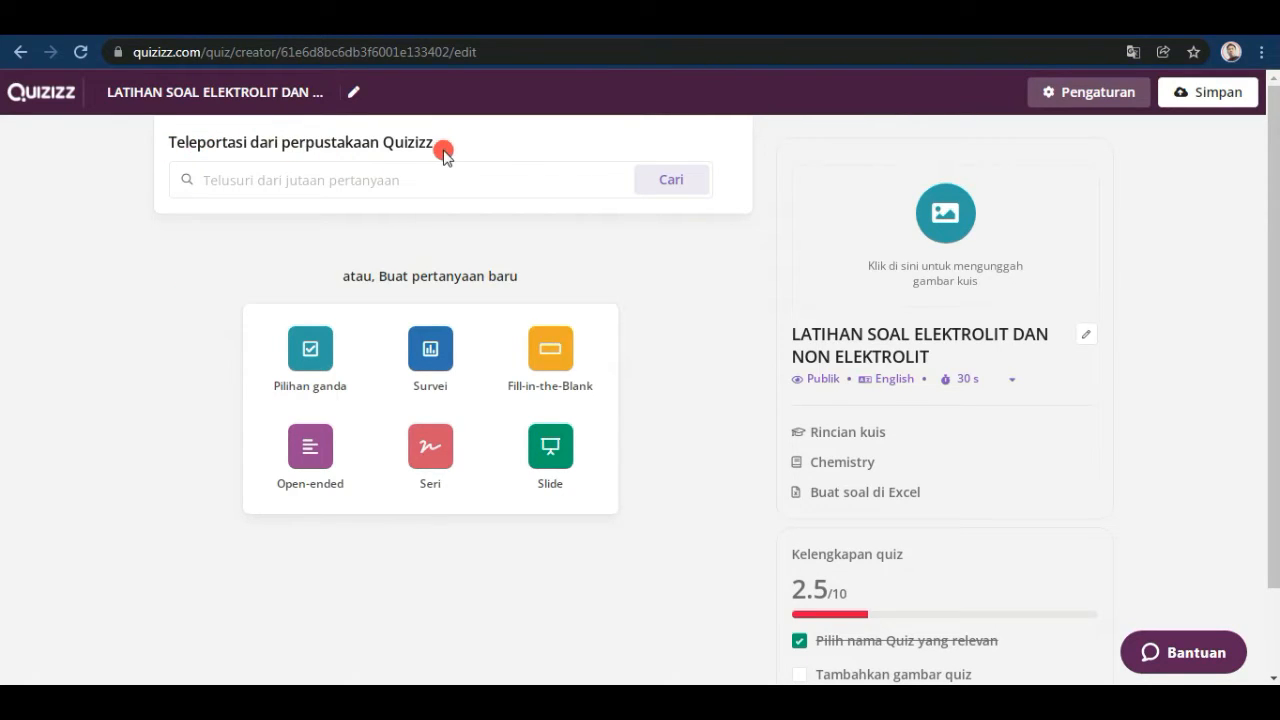
{"action": "left_click", "coordinate": [220, 177]}
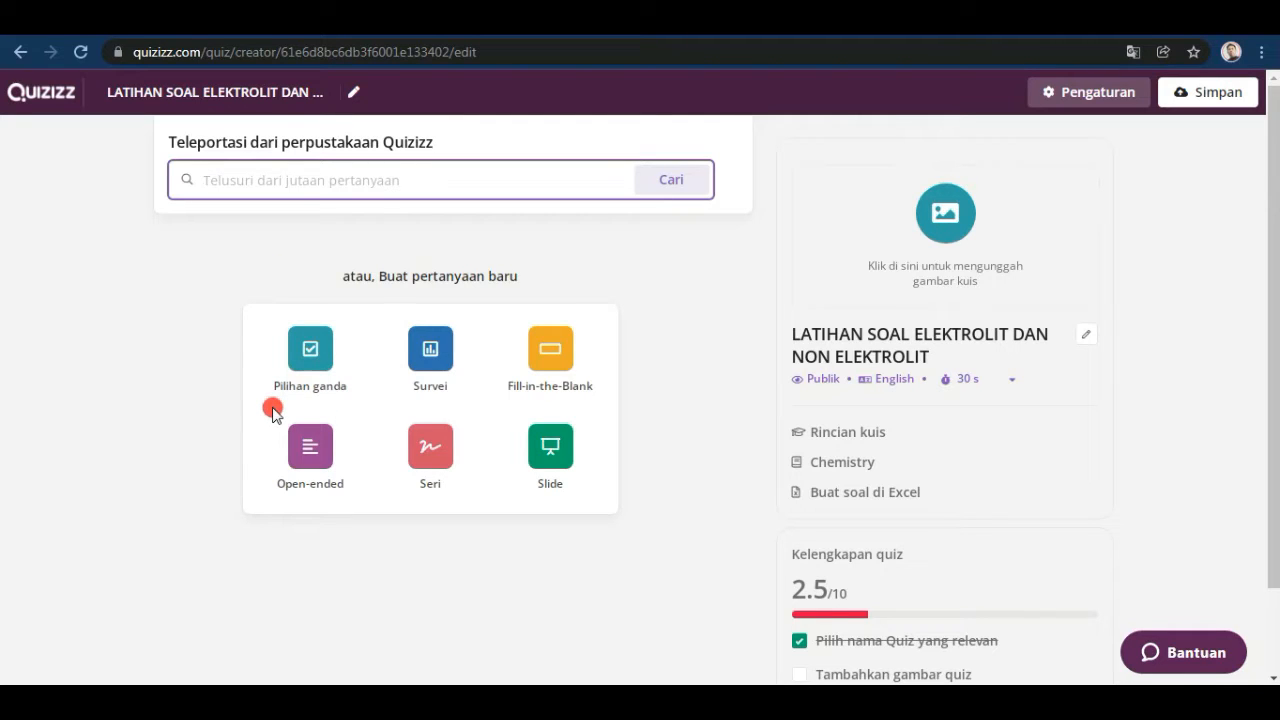
{"action": "left_click", "coordinate": [310, 352]}
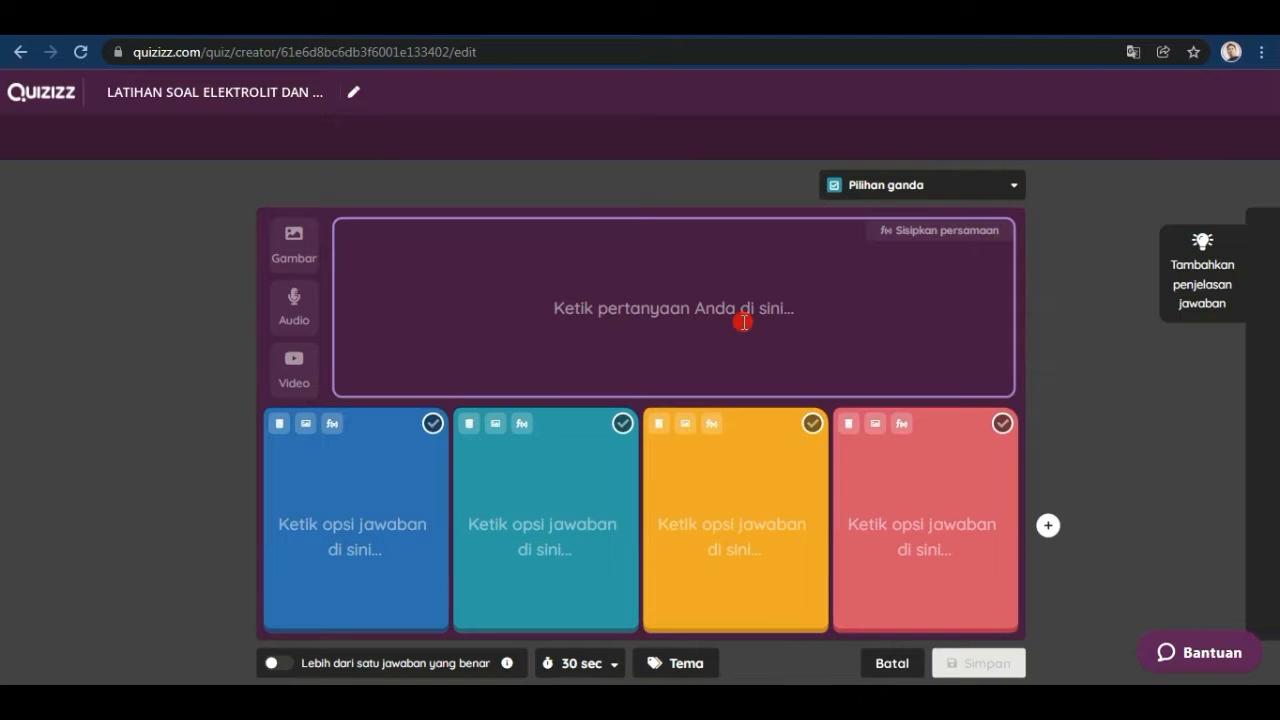
{"action": "left_click", "coordinate": [582, 302]}
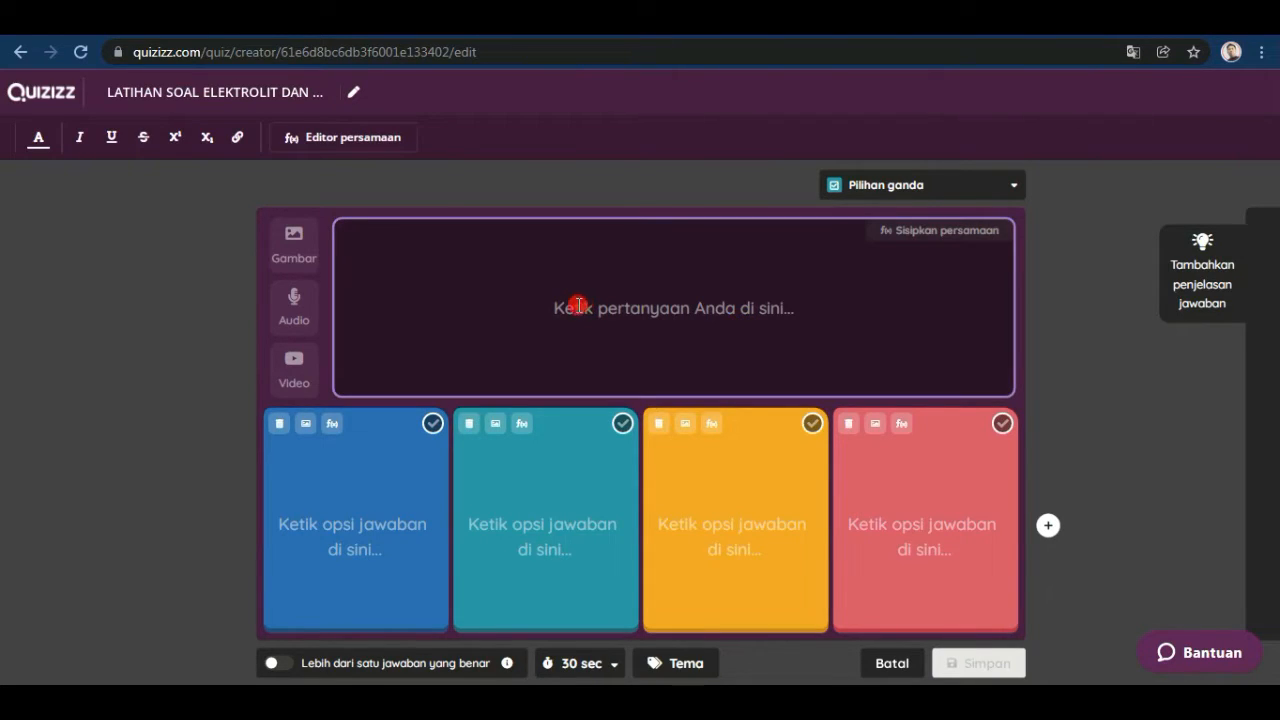
{"action": "left_click", "coordinate": [389, 477]}
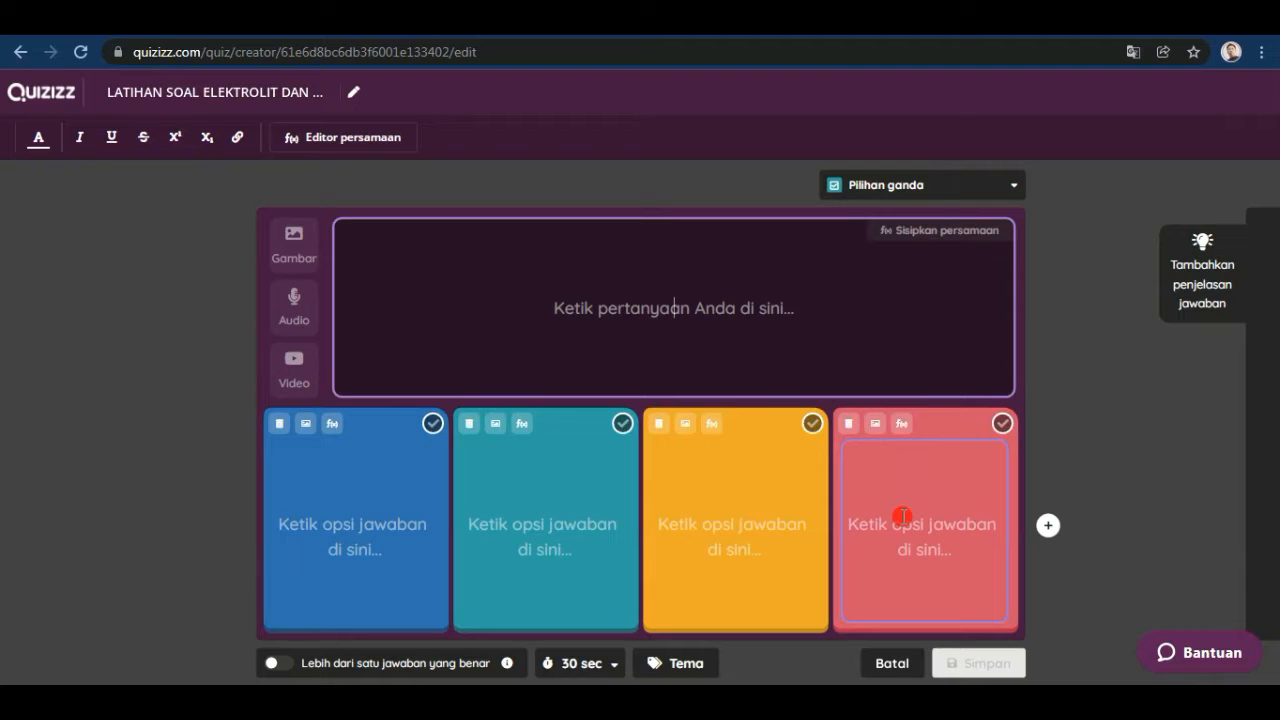
{"action": "left_click", "coordinate": [1047, 525]}
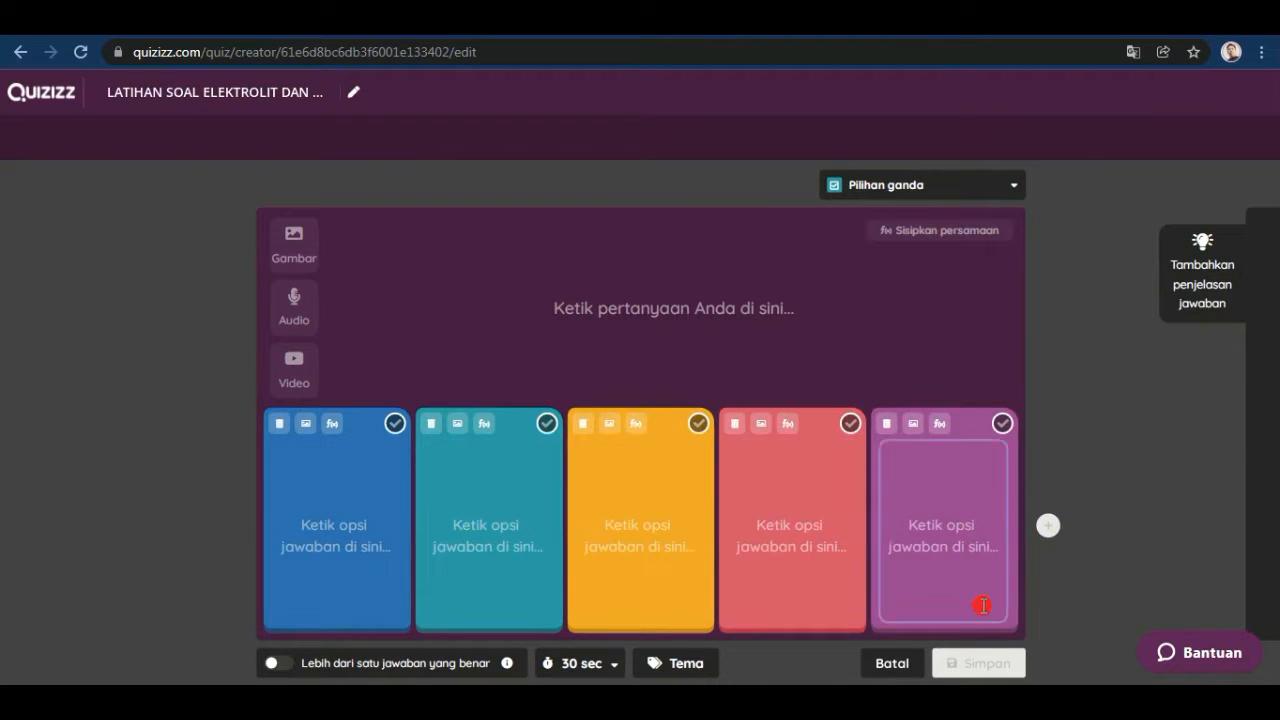
{"action": "left_click", "coordinate": [896, 666]}
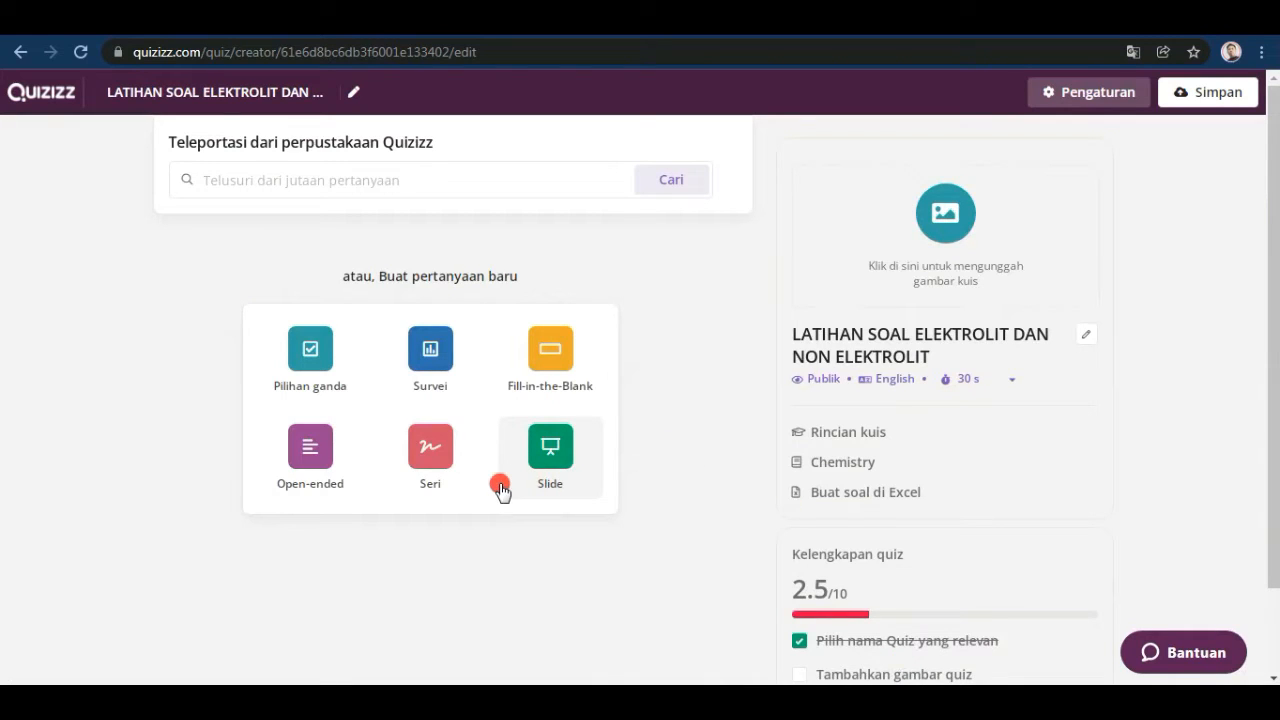
{"action": "left_click", "coordinate": [897, 500]}
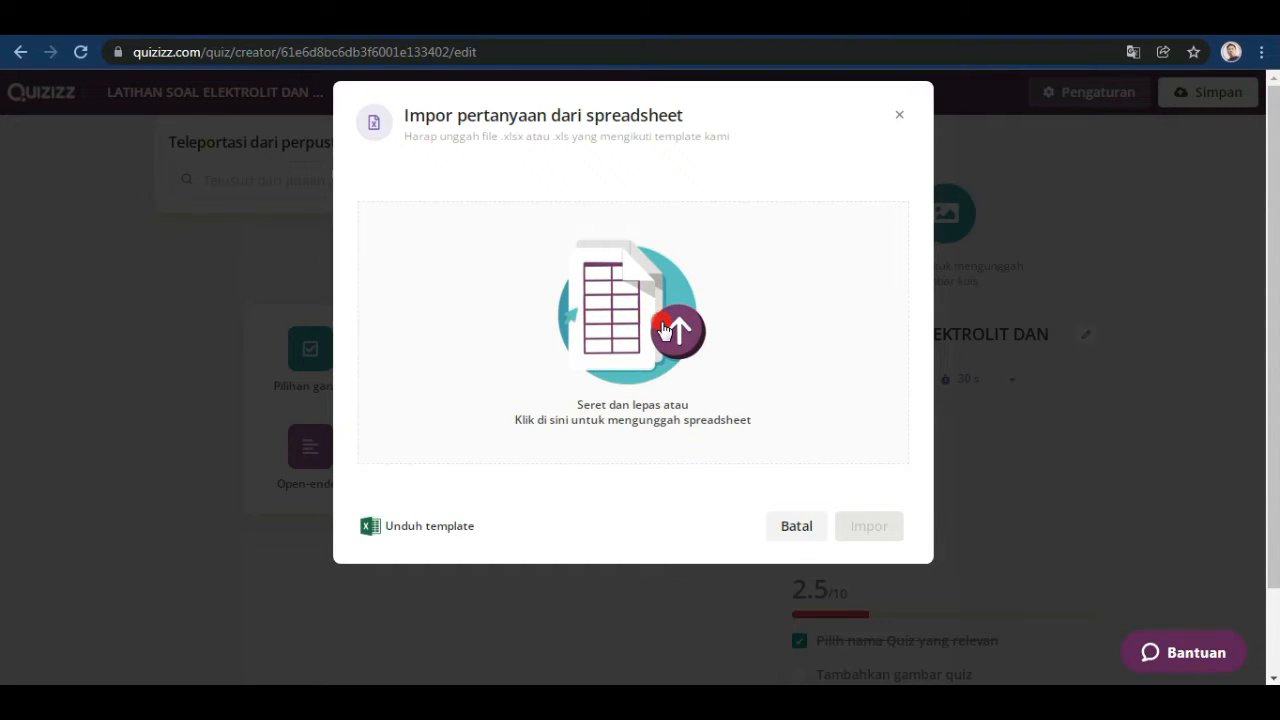
{"action": "left_click", "coordinate": [800, 530]}
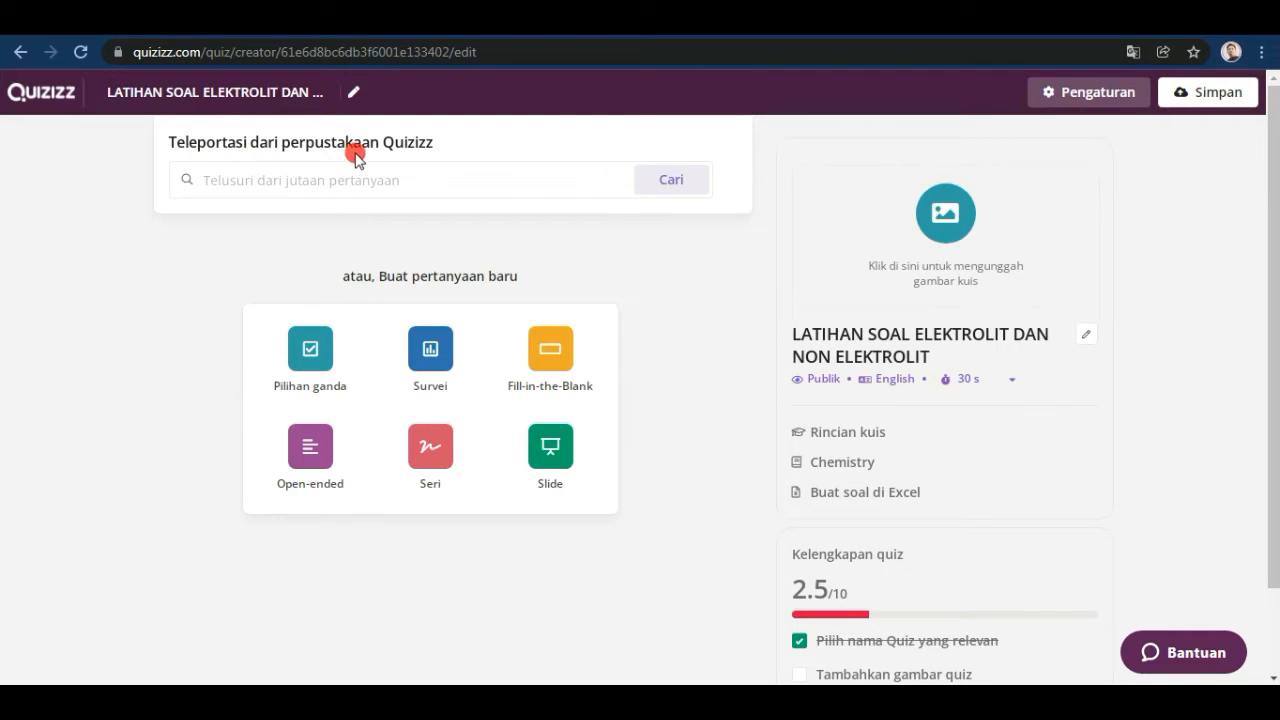
Step: Search the Quizizz question library for "ELEKTROLIT DAN NON ELEKTROLIT" and look through the list of matching quizzes
{"action": "left_click", "coordinate": [261, 180]}
{"action": "left_click", "coordinate": [262, 278]}
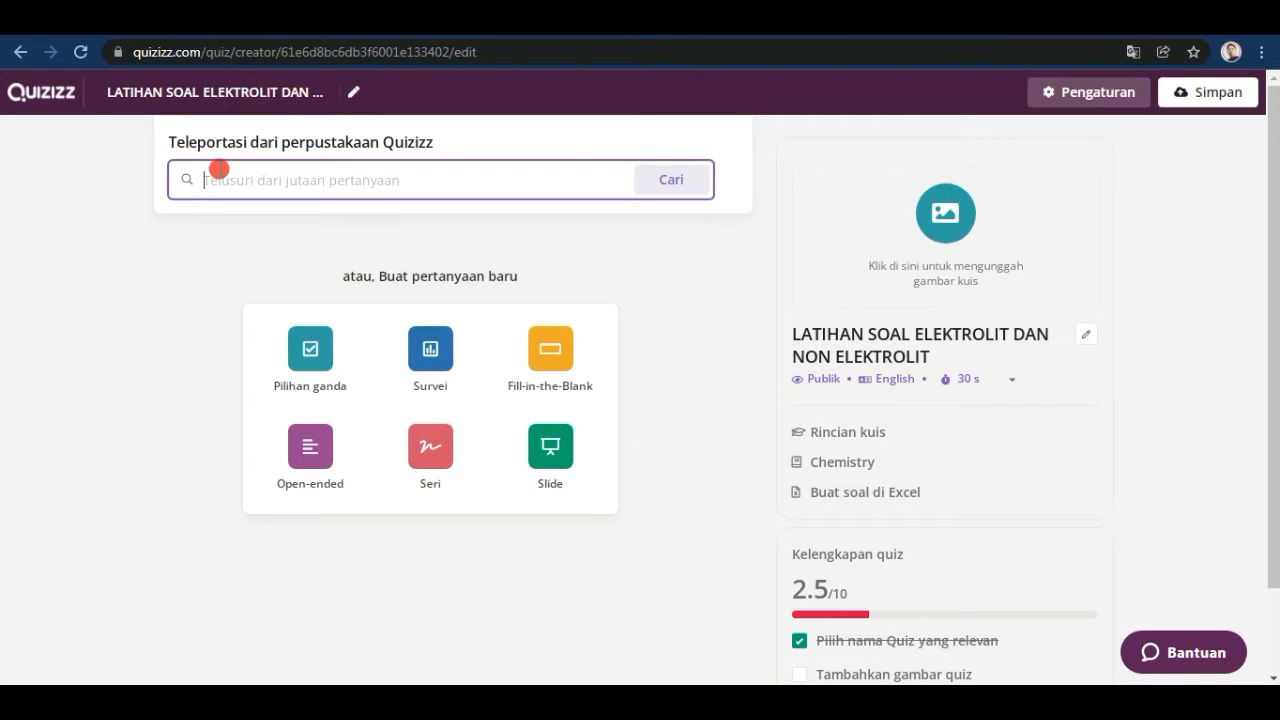
{"action": "type", "text": "E"}
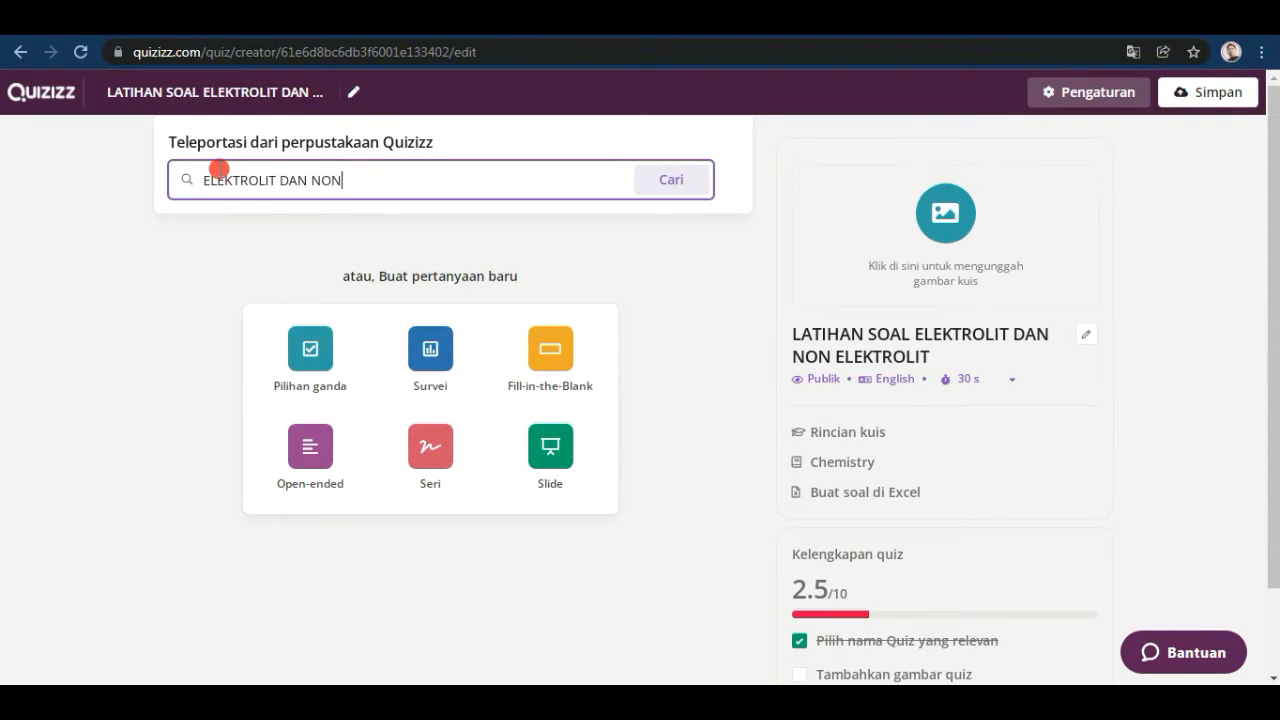
{"action": "type", "text": "LEKTROLIT"}
{"action": "left_click", "coordinate": [672, 182]}
{"action": "left_click", "coordinate": [672, 182]}
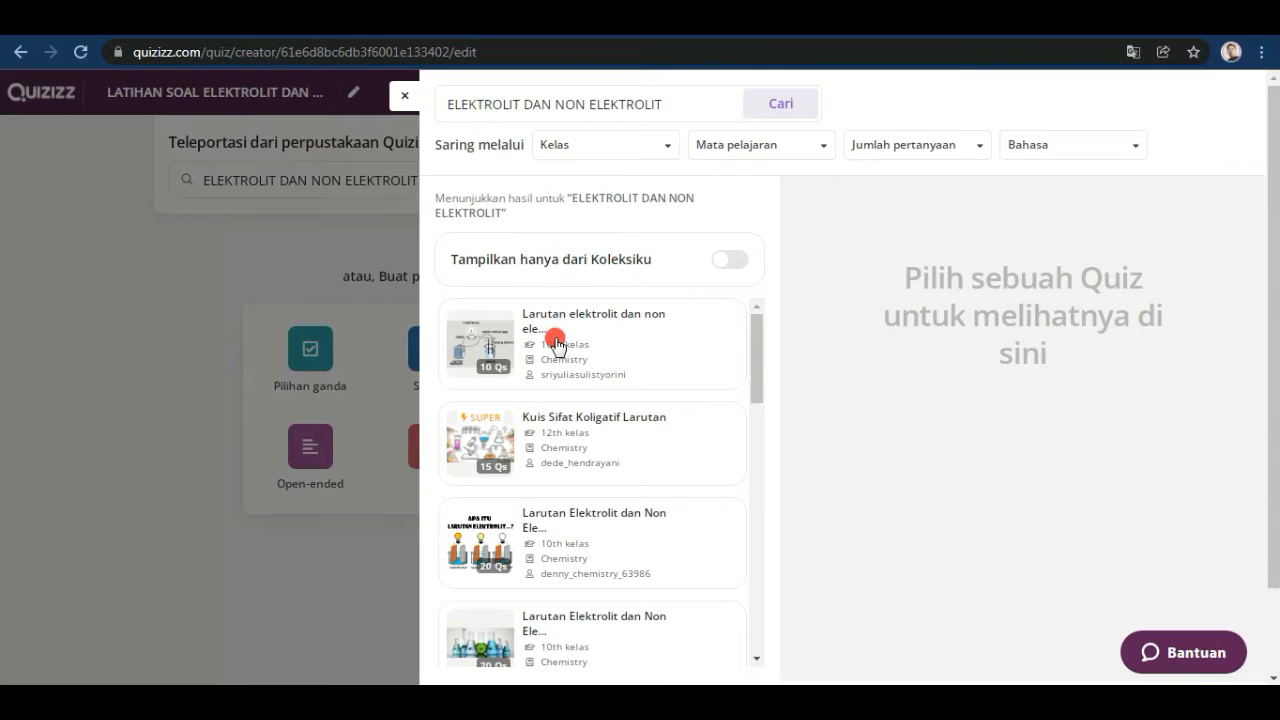
{"action": "scroll", "coordinate": [557, 345], "scroll_direction": "down", "scroll_amount": 3}
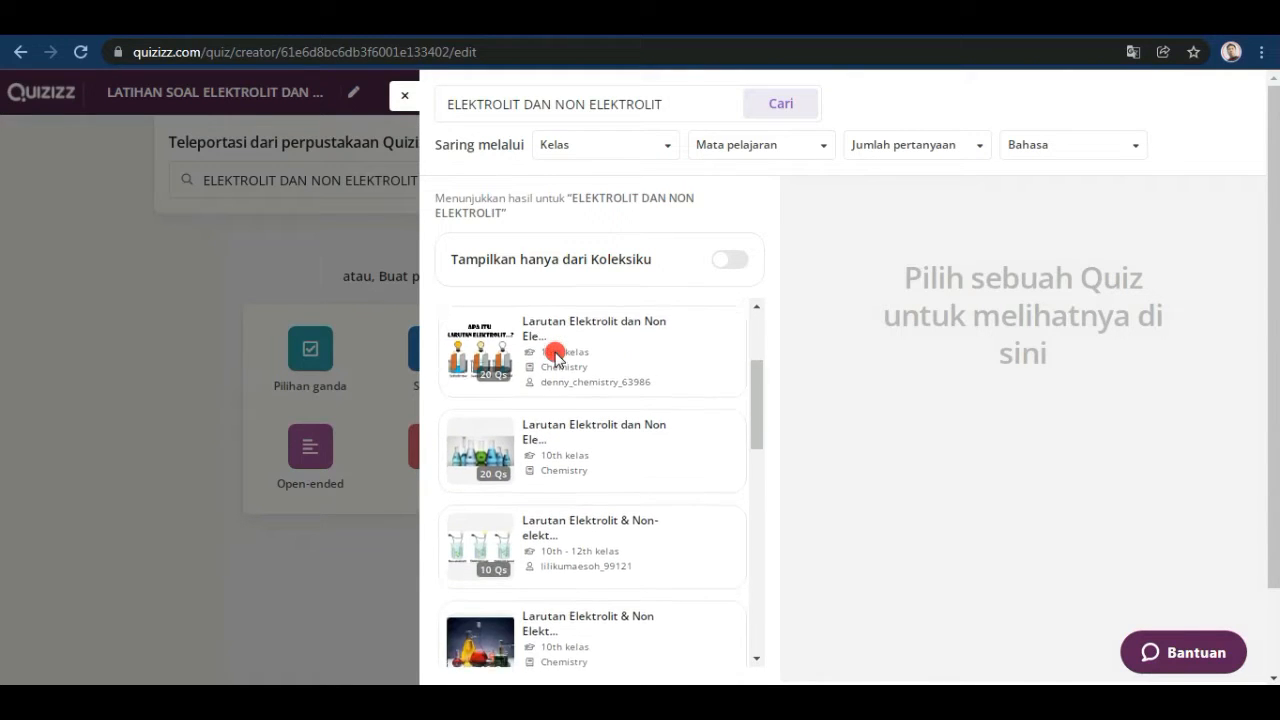
{"action": "scroll", "coordinate": [557, 363], "scroll_direction": "up", "scroll_amount": 2}
{"action": "scroll", "coordinate": [557, 380], "scroll_direction": "up", "scroll_amount": 2}
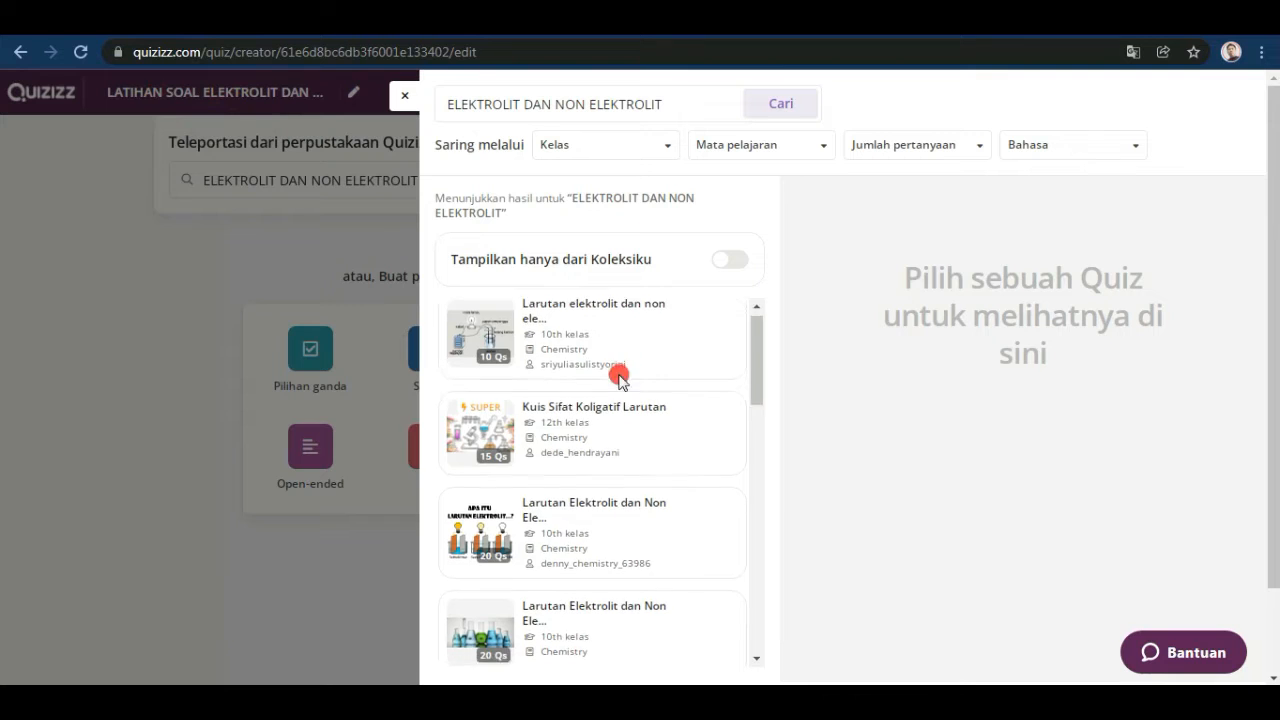
{"action": "scroll", "coordinate": [600, 414], "scroll_direction": "down", "scroll_amount": 4}
{"action": "scroll", "coordinate": [597, 430], "scroll_direction": "down", "scroll_amount": 3}
{"action": "scroll", "coordinate": [578, 462], "scroll_direction": "up", "scroll_amount": 6}
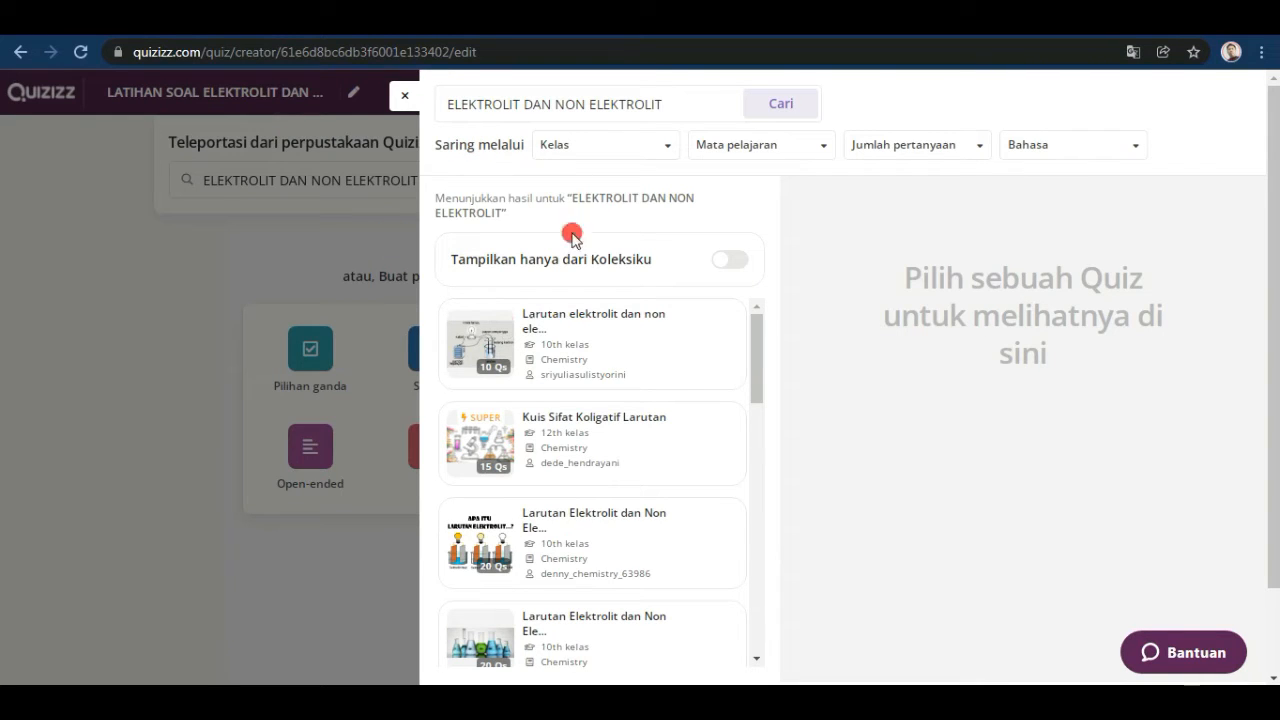
Step: Filter the library quizzes by 10th grade and the Chemistry subject
{"action": "left_click", "coordinate": [669, 150]}
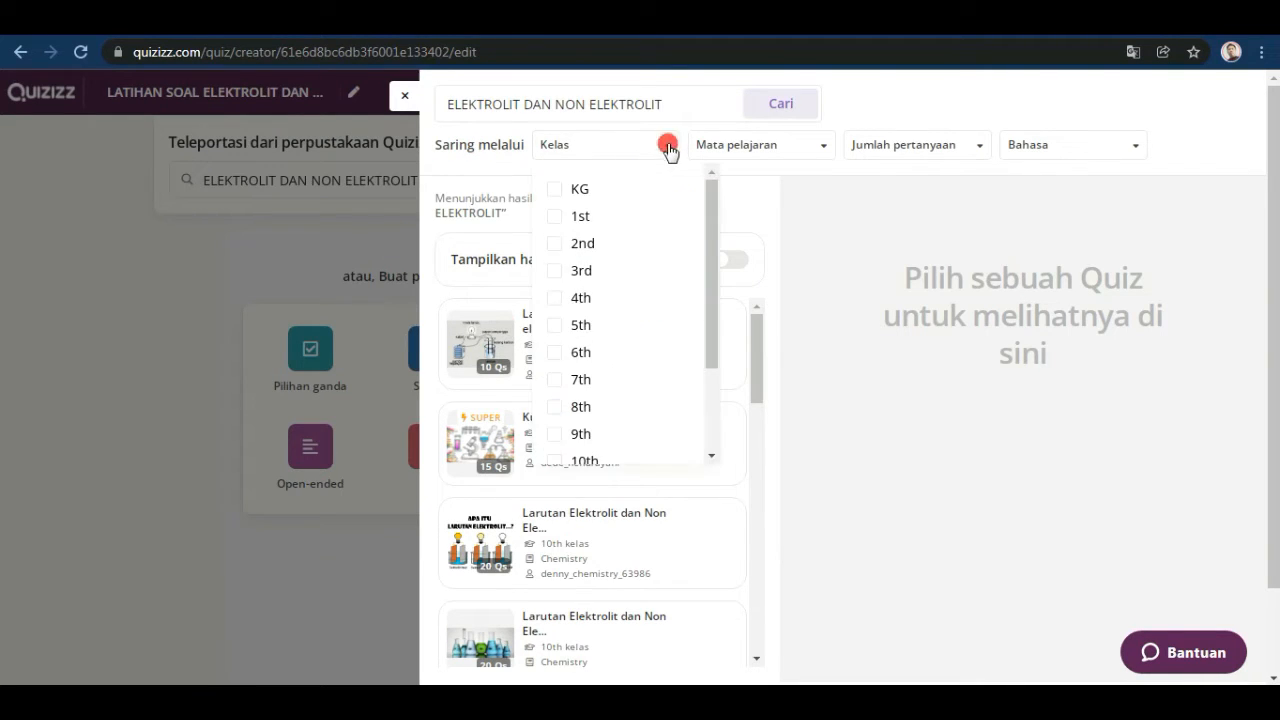
{"action": "left_click_drag", "start_coordinate": [705, 228], "coordinate": [714, 288]}
{"action": "left_click", "coordinate": [589, 380]}
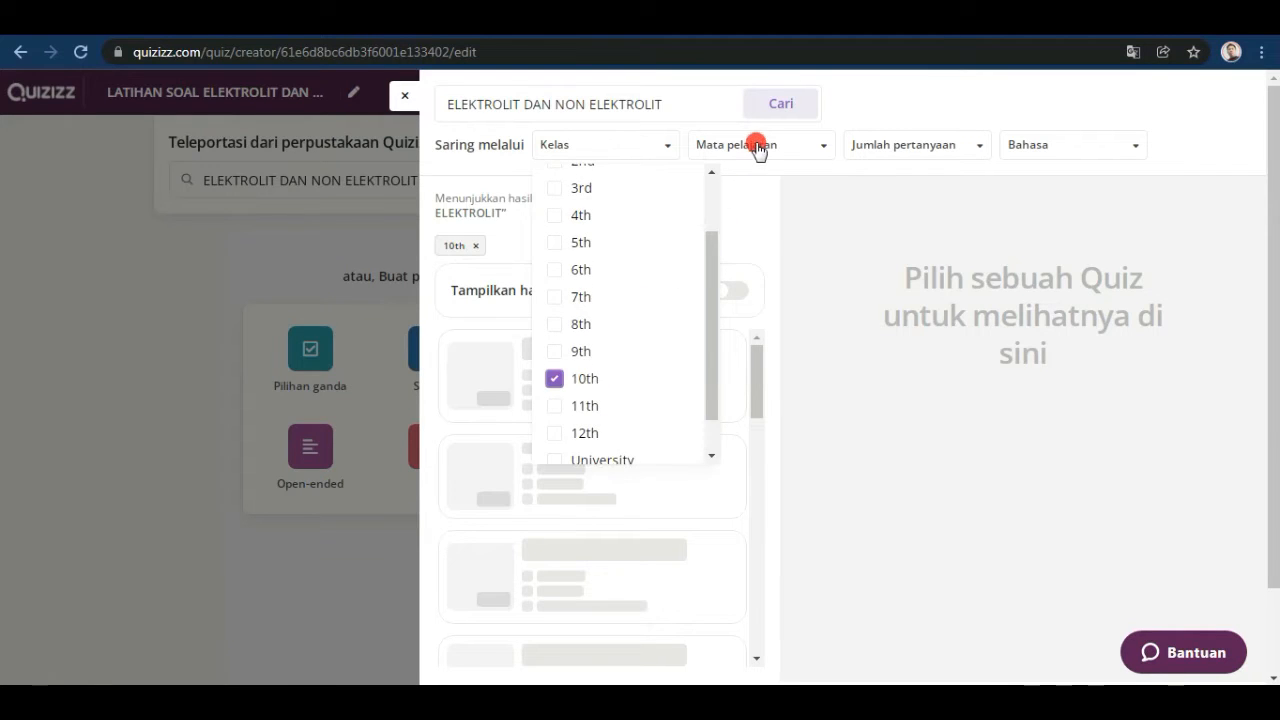
{"action": "left_click", "coordinate": [822, 150]}
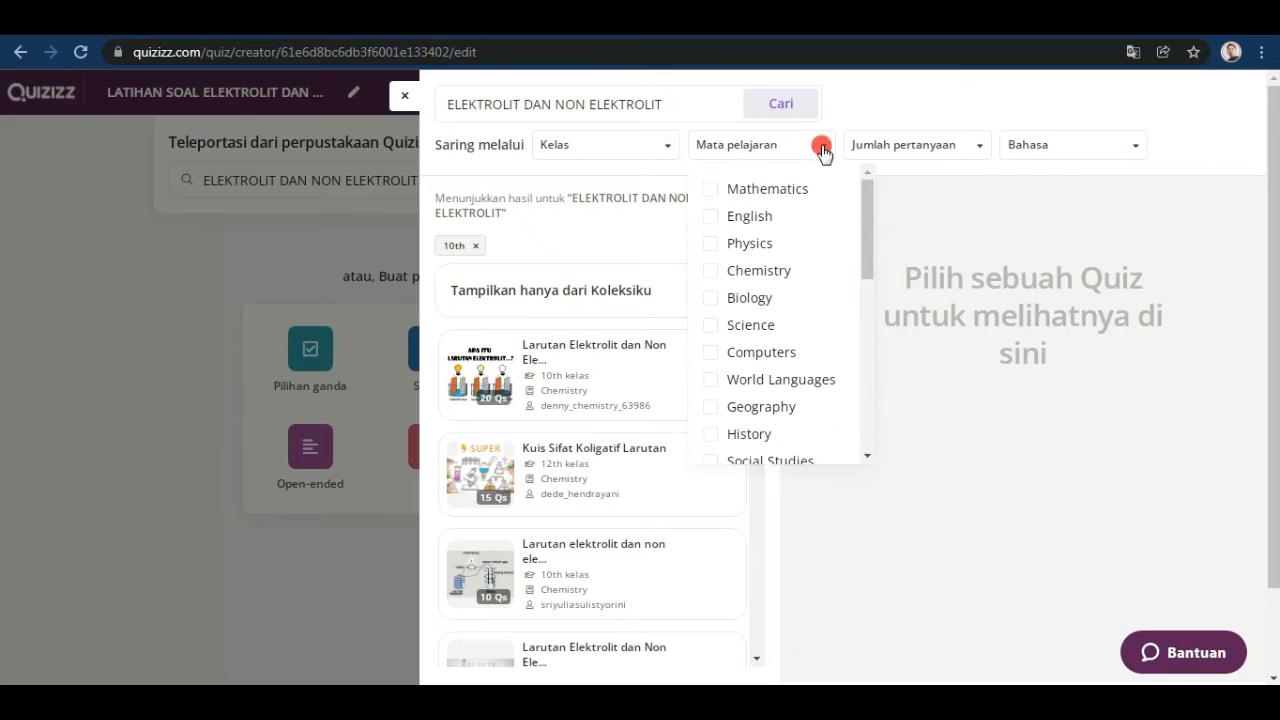
{"action": "left_click", "coordinate": [761, 279]}
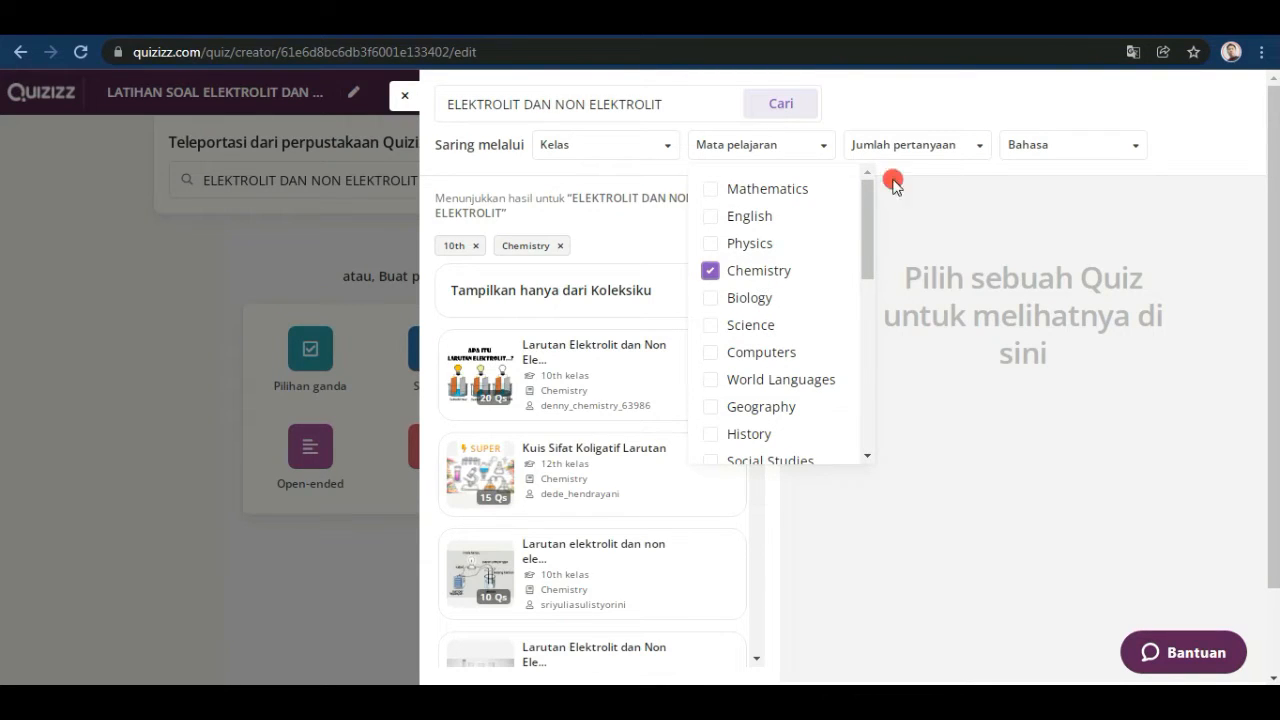
Step: Limit the library quizzes to question counts of 1-10 and 11-20 and to the Indonesian language
{"action": "left_click", "coordinate": [980, 146]}
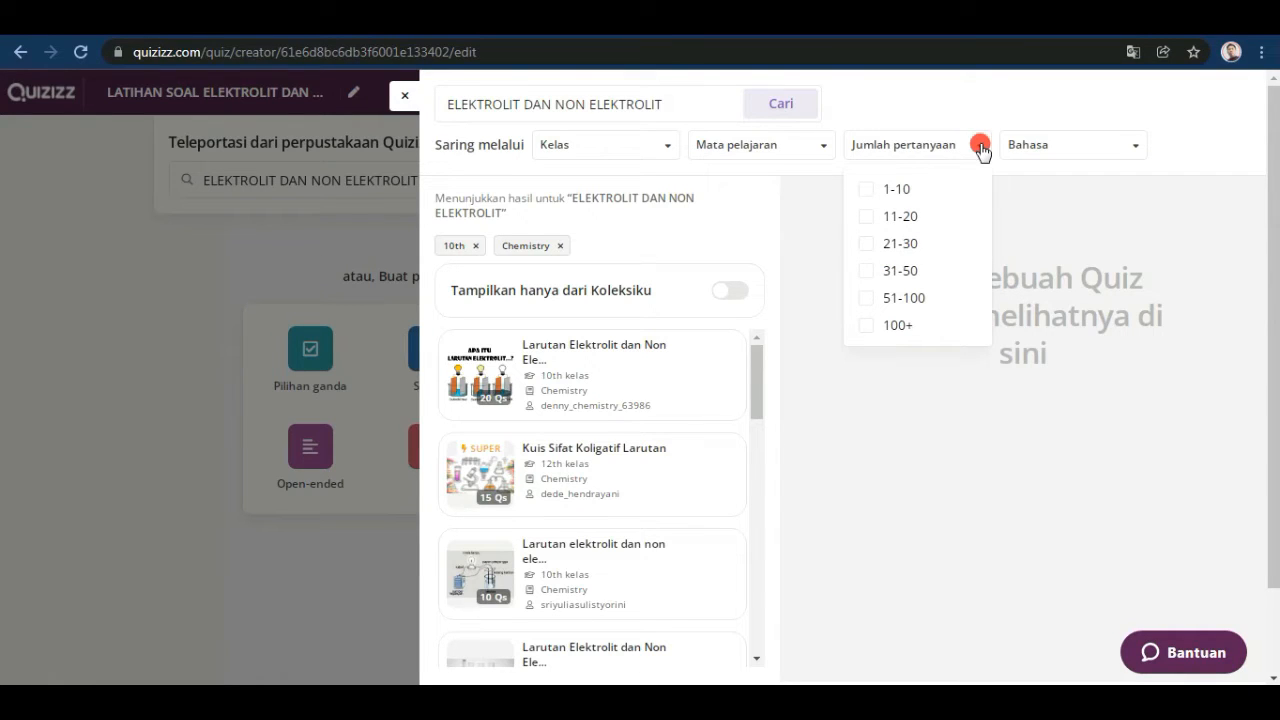
{"action": "left_click", "coordinate": [866, 190]}
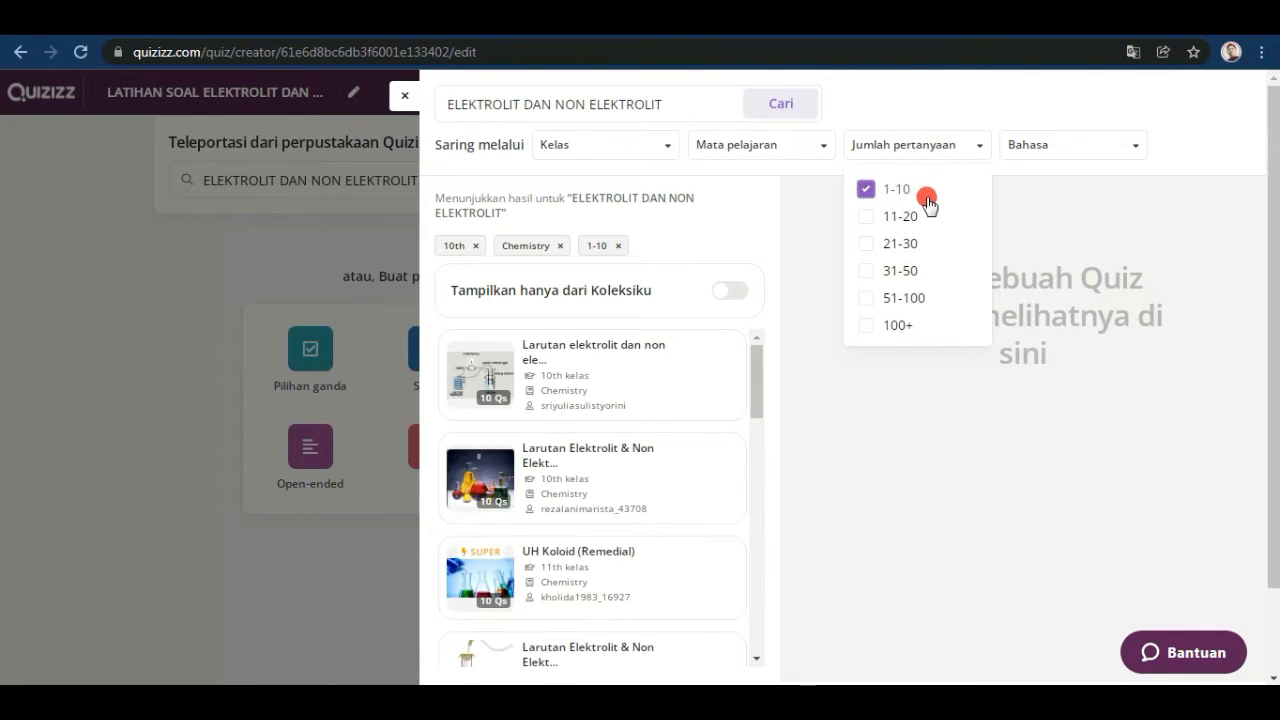
{"action": "left_click", "coordinate": [867, 218]}
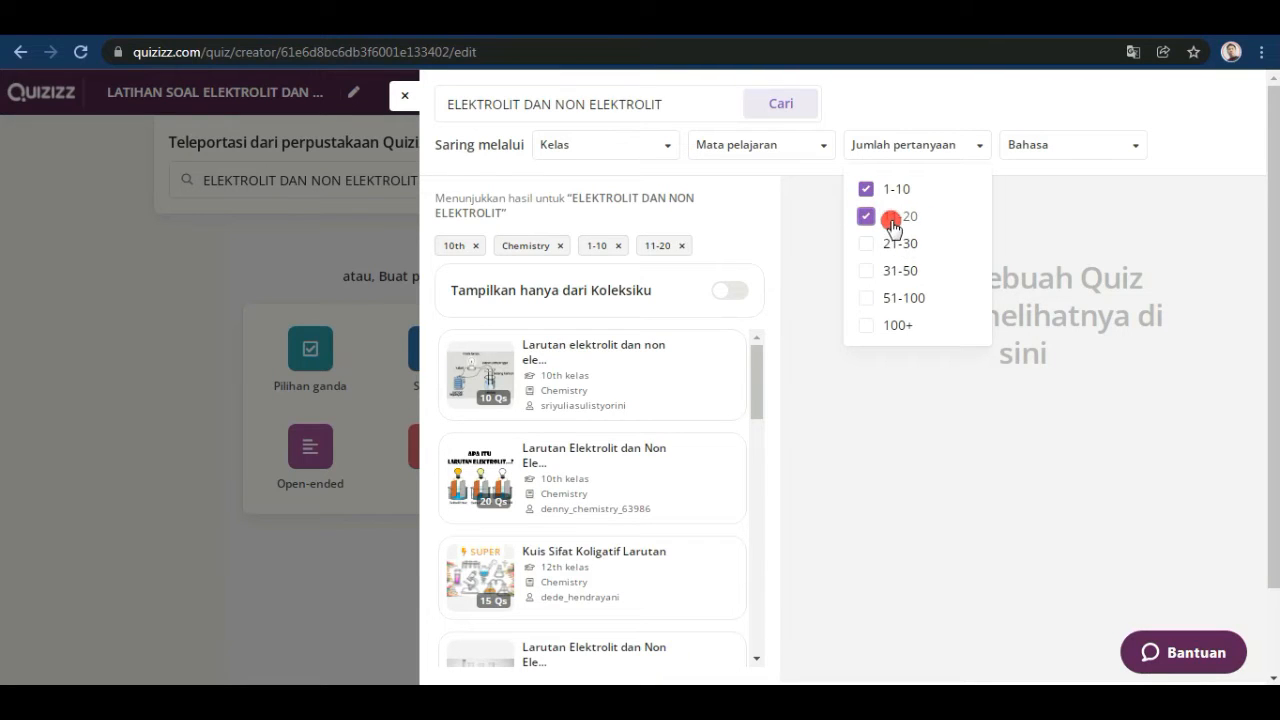
{"action": "left_click", "coordinate": [1137, 151]}
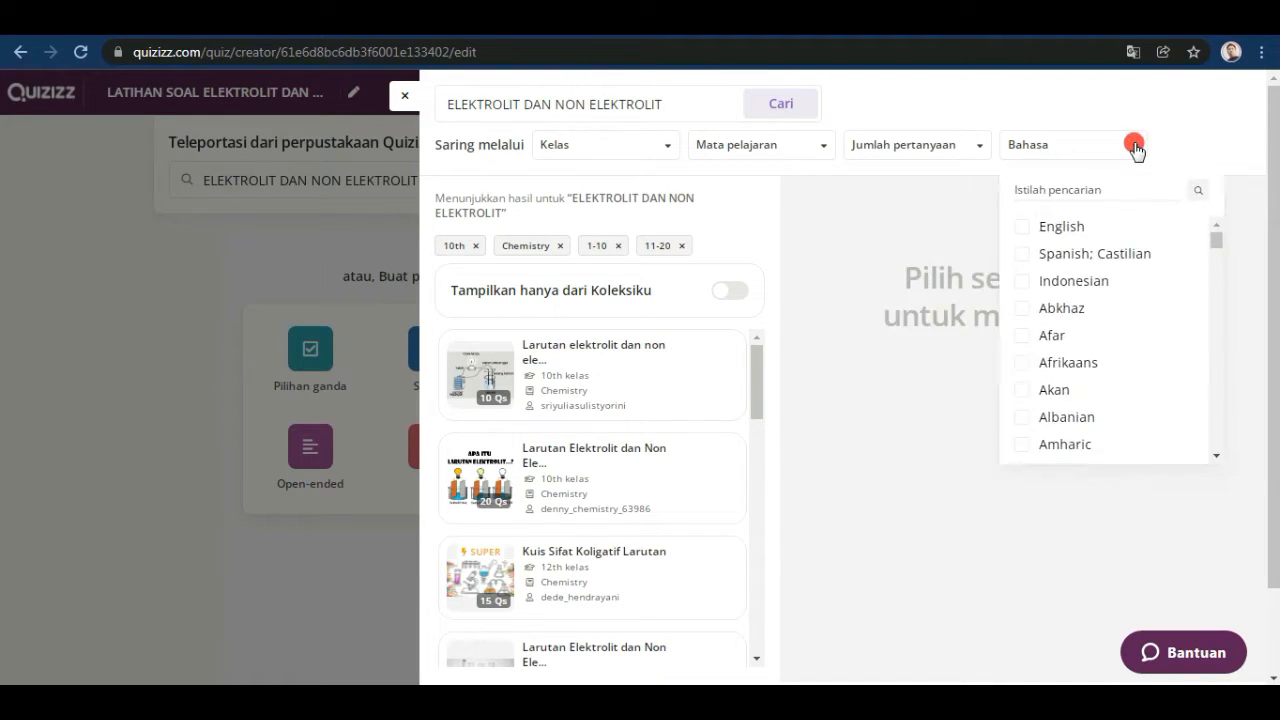
{"action": "left_click", "coordinate": [1086, 291]}
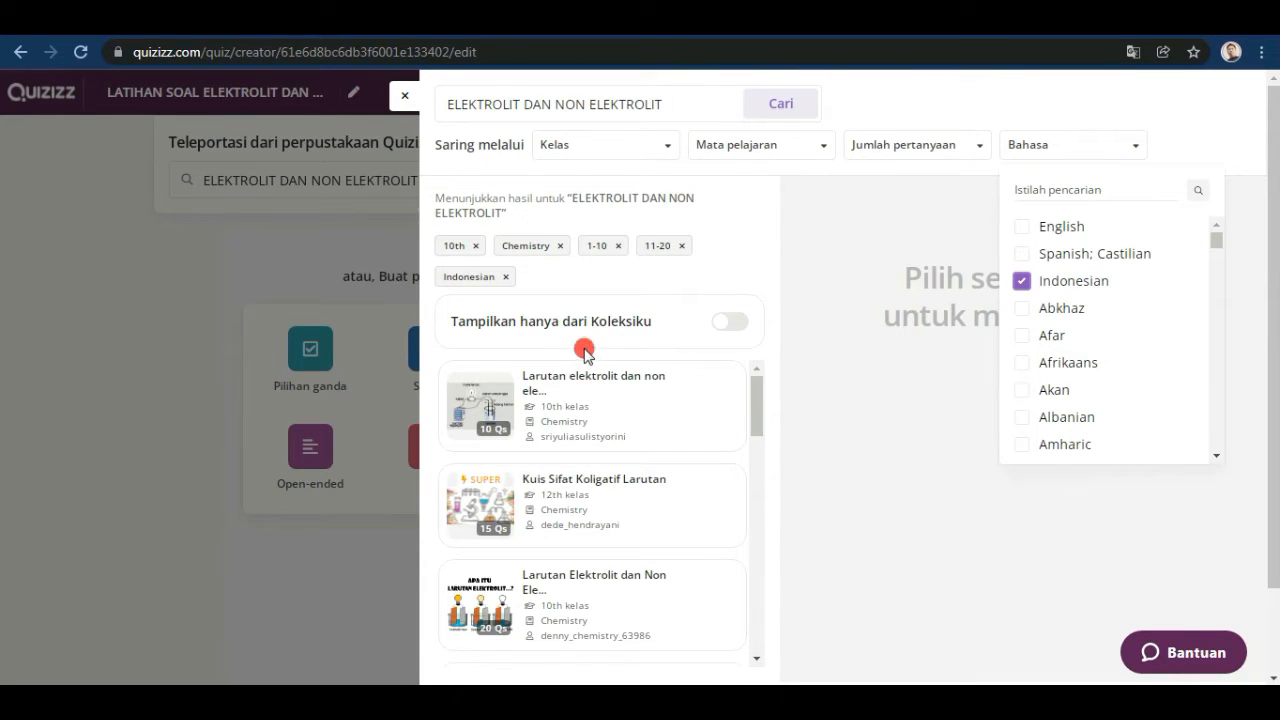
Step: Preview the 10-question quiz "Larutan elektrolit dan non elektrolit" and examine its questions and answer choices
{"action": "left_click_drag", "start_coordinate": [756, 396], "coordinate": [714, 389]}
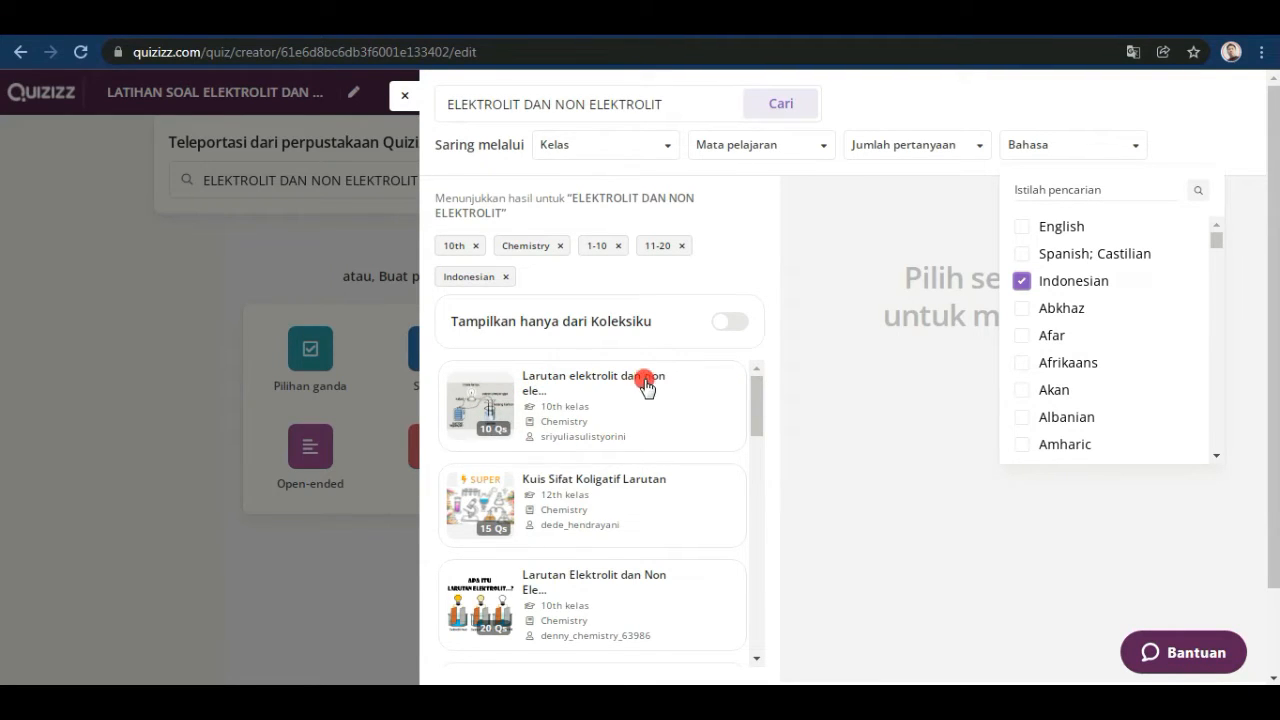
{"action": "left_click", "coordinate": [483, 410]}
{"action": "left_click", "coordinate": [484, 436]}
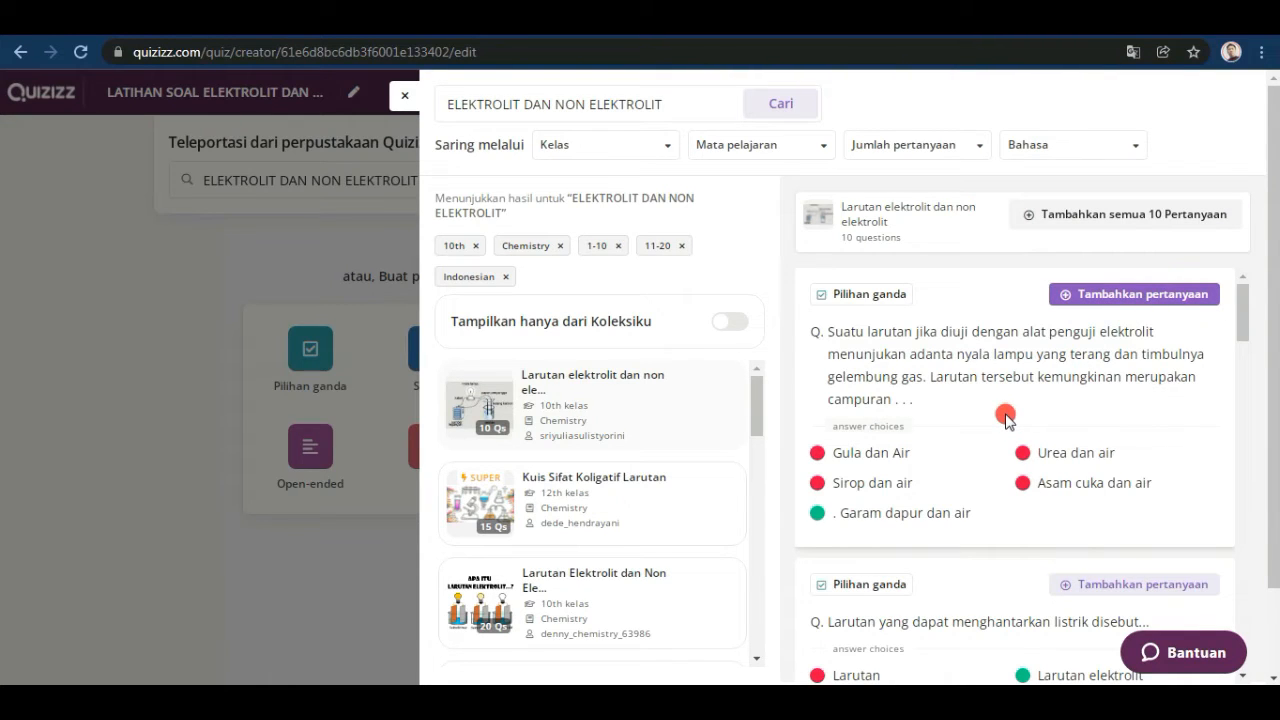
{"action": "scroll", "coordinate": [1005, 415], "scroll_direction": "down", "scroll_amount": 6}
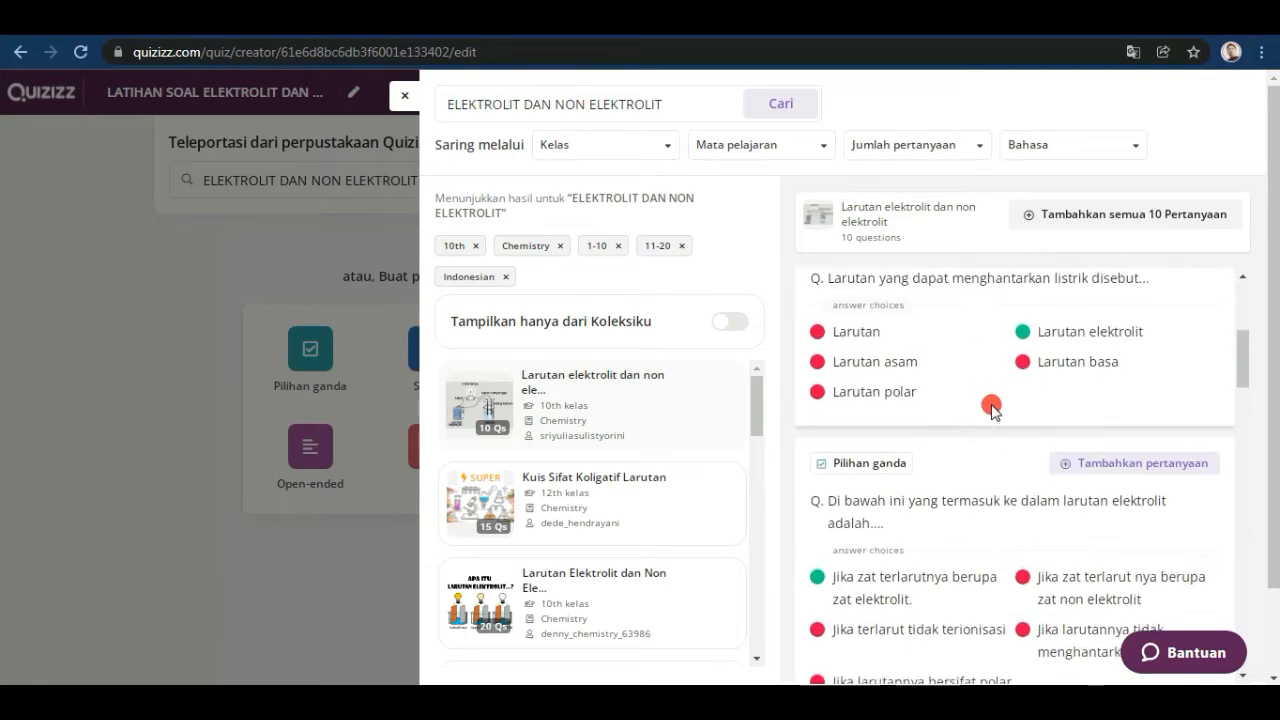
{"action": "scroll", "coordinate": [995, 400], "scroll_direction": "up", "scroll_amount": 4}
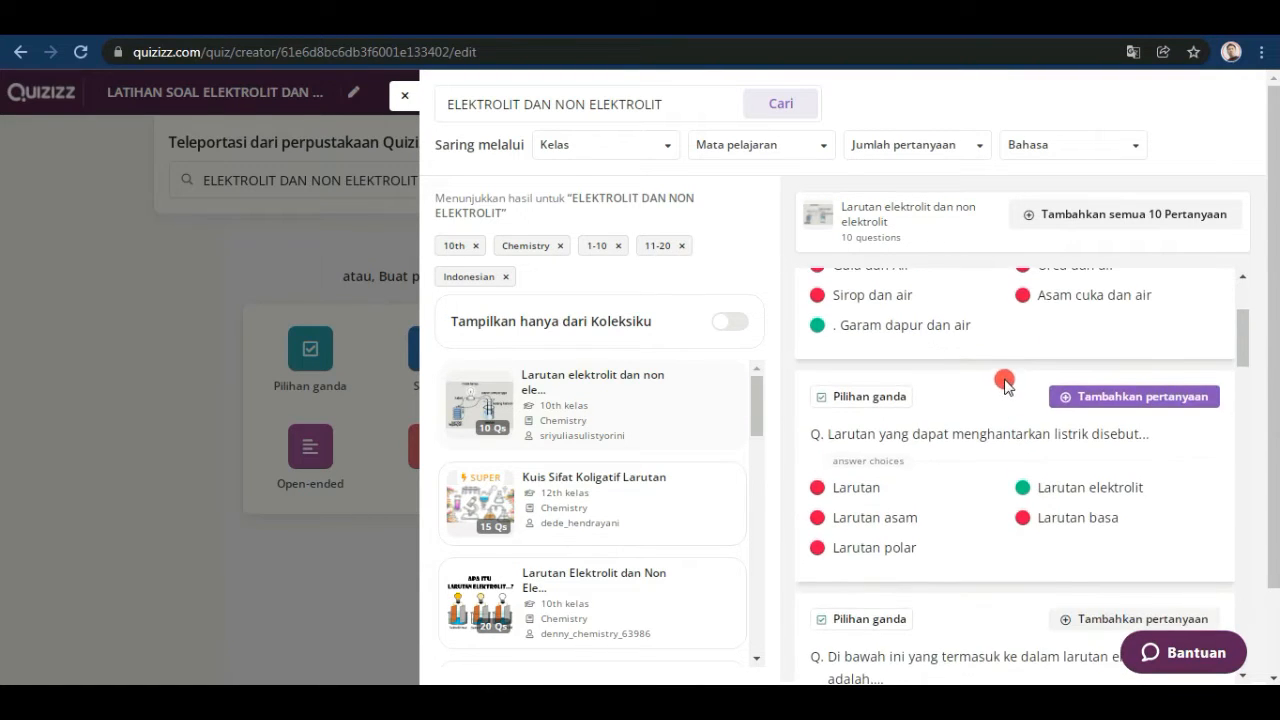
Step: Add the question about the solution that makes the tester lamp glow brightly with gas bubbles from the previewed 10-question quiz
{"action": "scroll", "coordinate": [1042, 348], "scroll_direction": "down", "scroll_amount": 3}
{"action": "scroll", "coordinate": [1042, 348], "scroll_direction": "up", "scroll_amount": 3}
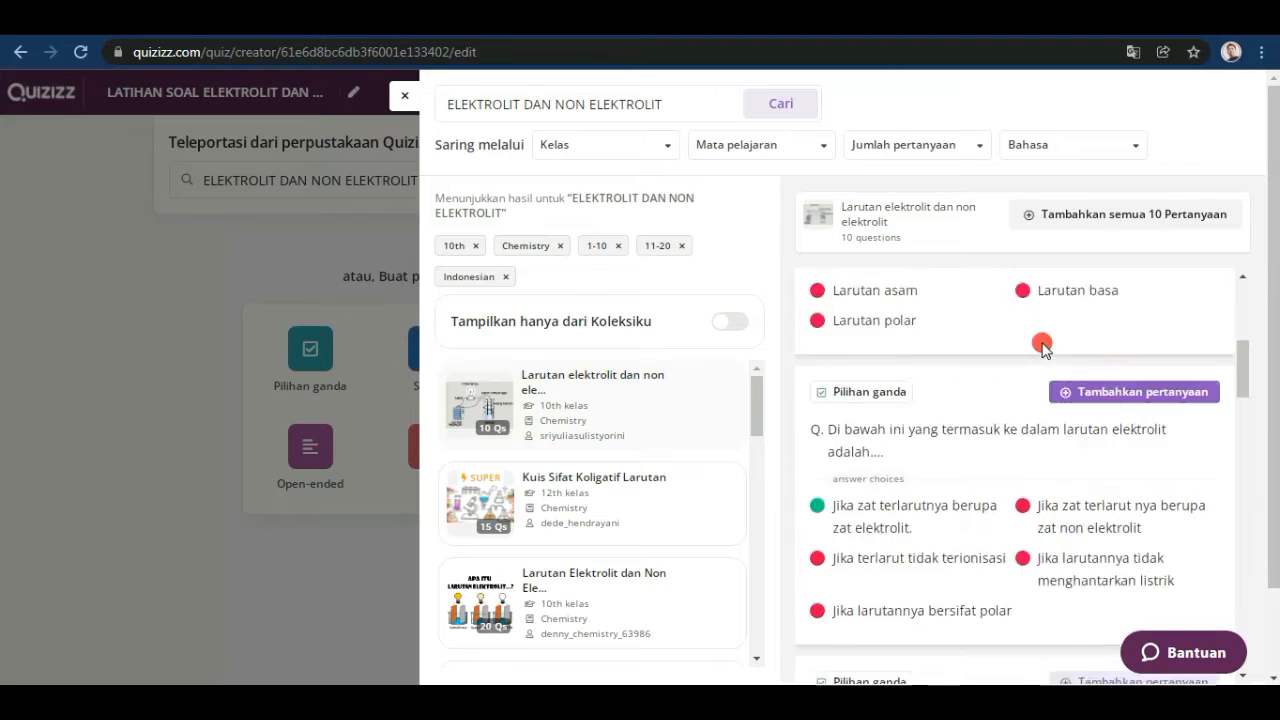
{"action": "scroll", "coordinate": [1042, 346], "scroll_direction": "up", "scroll_amount": 2}
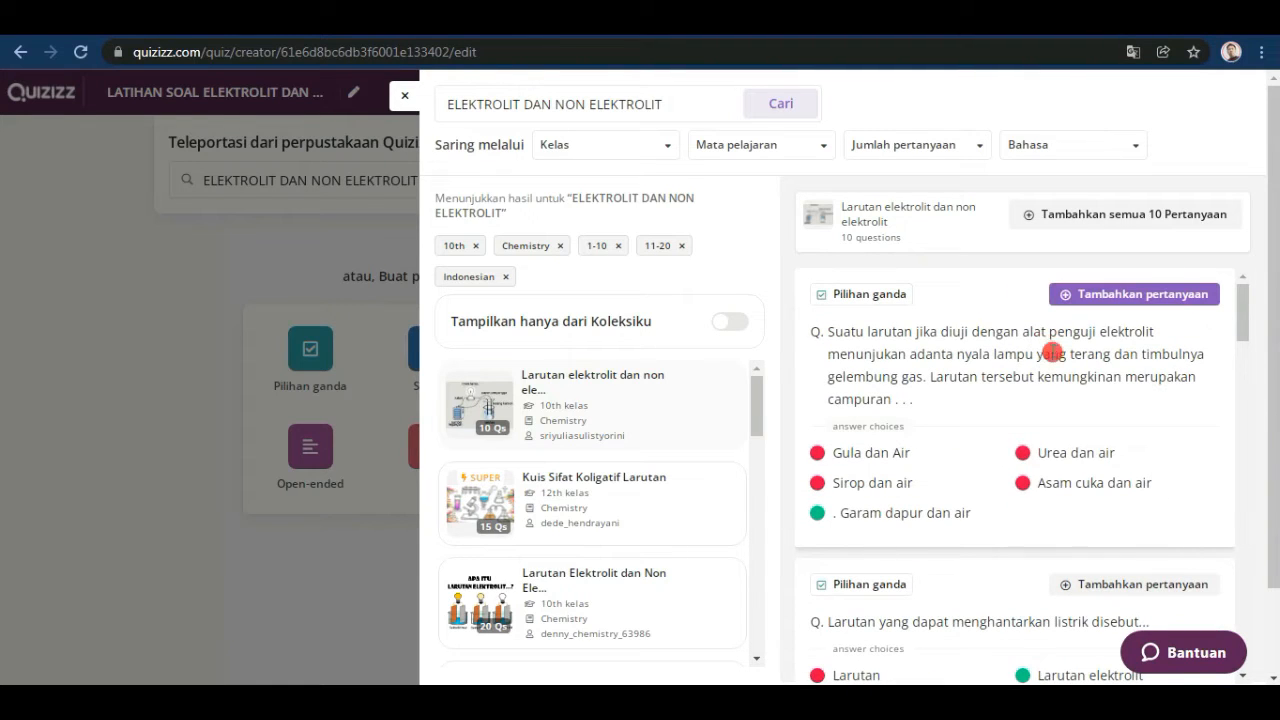
{"action": "left_click", "coordinate": [1141, 300]}
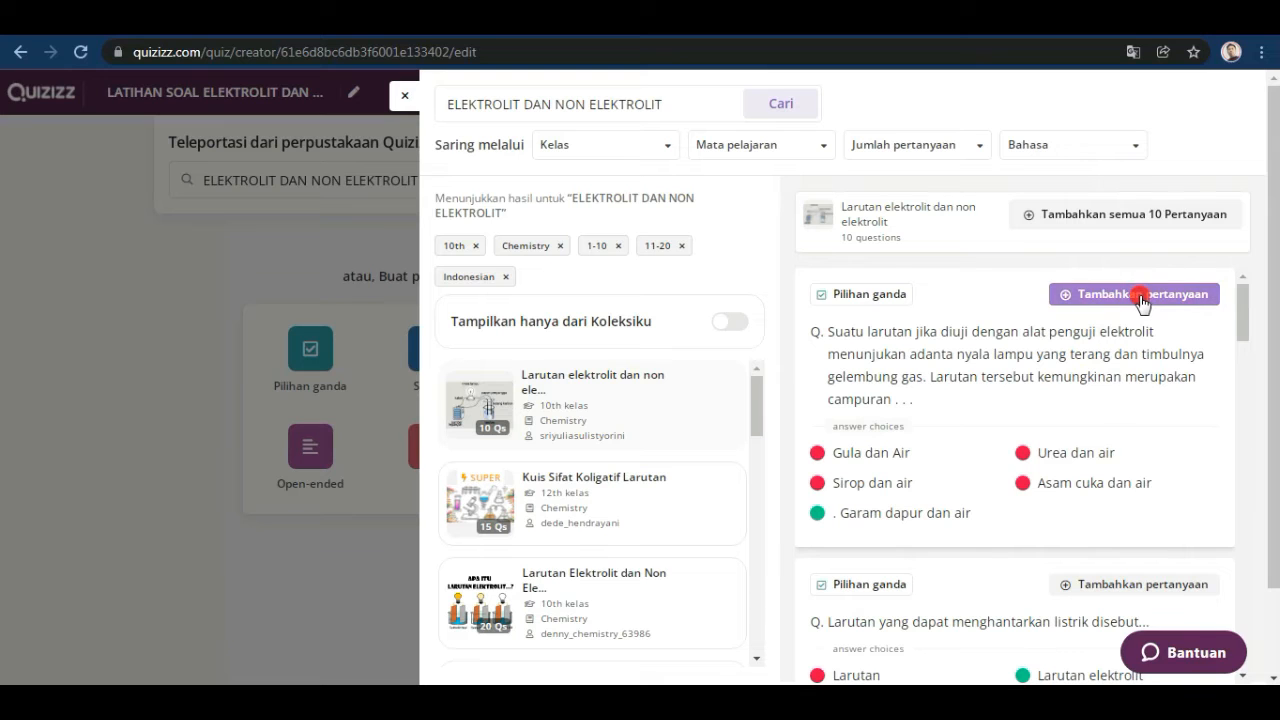
{"action": "left_click", "coordinate": [1141, 298]}
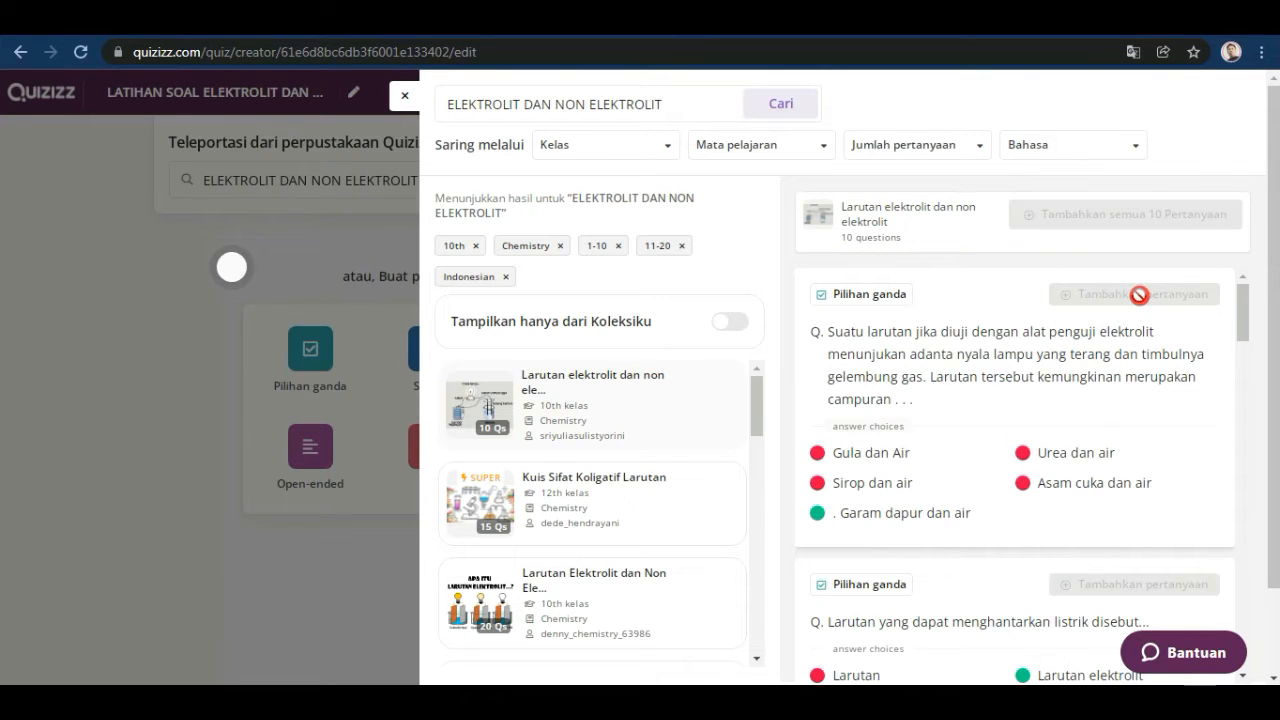
Step: Add the question "Di bawah ini yang termasuk ke dalam larutan elektrolit adalah...." from the same library quiz
{"action": "scroll", "coordinate": [1136, 318], "scroll_direction": "down", "scroll_amount": 4}
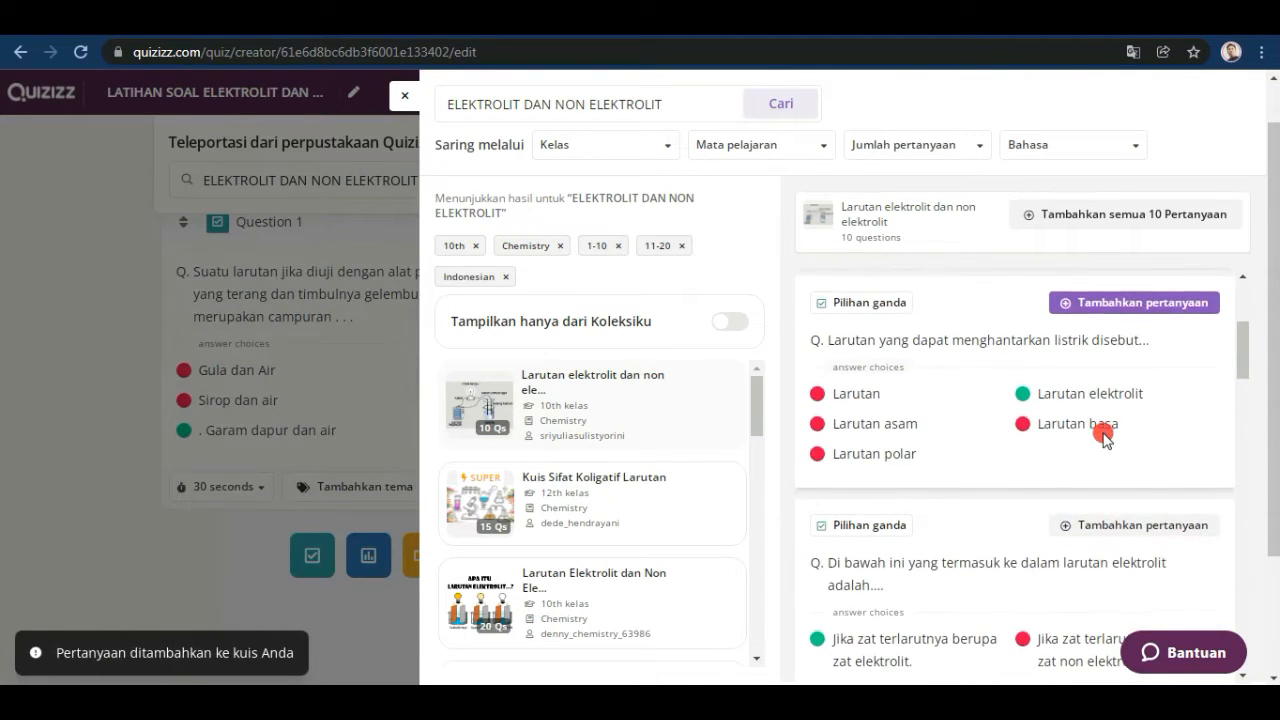
{"action": "scroll", "coordinate": [1090, 420], "scroll_direction": "down", "scroll_amount": 3}
{"action": "scroll", "coordinate": [1077, 403], "scroll_direction": "up", "scroll_amount": 2}
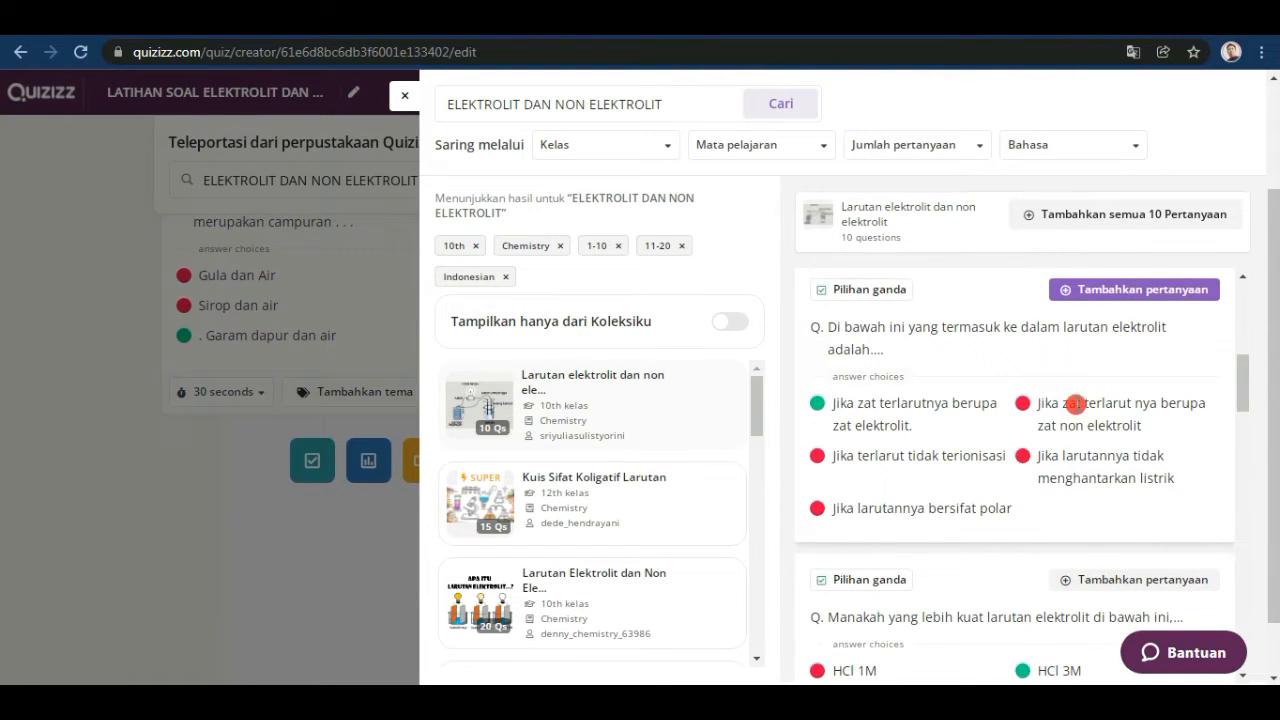
{"action": "scroll", "coordinate": [1075, 404], "scroll_direction": "up", "scroll_amount": 1}
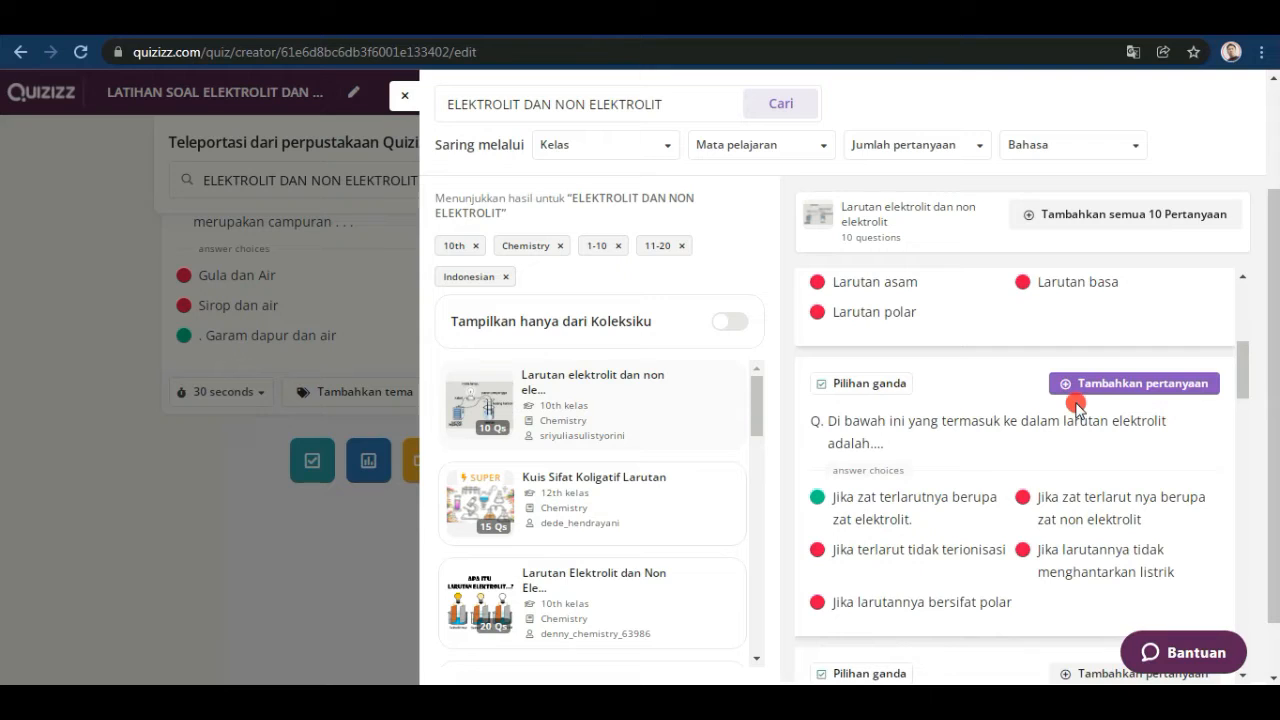
{"action": "left_click", "coordinate": [1133, 390]}
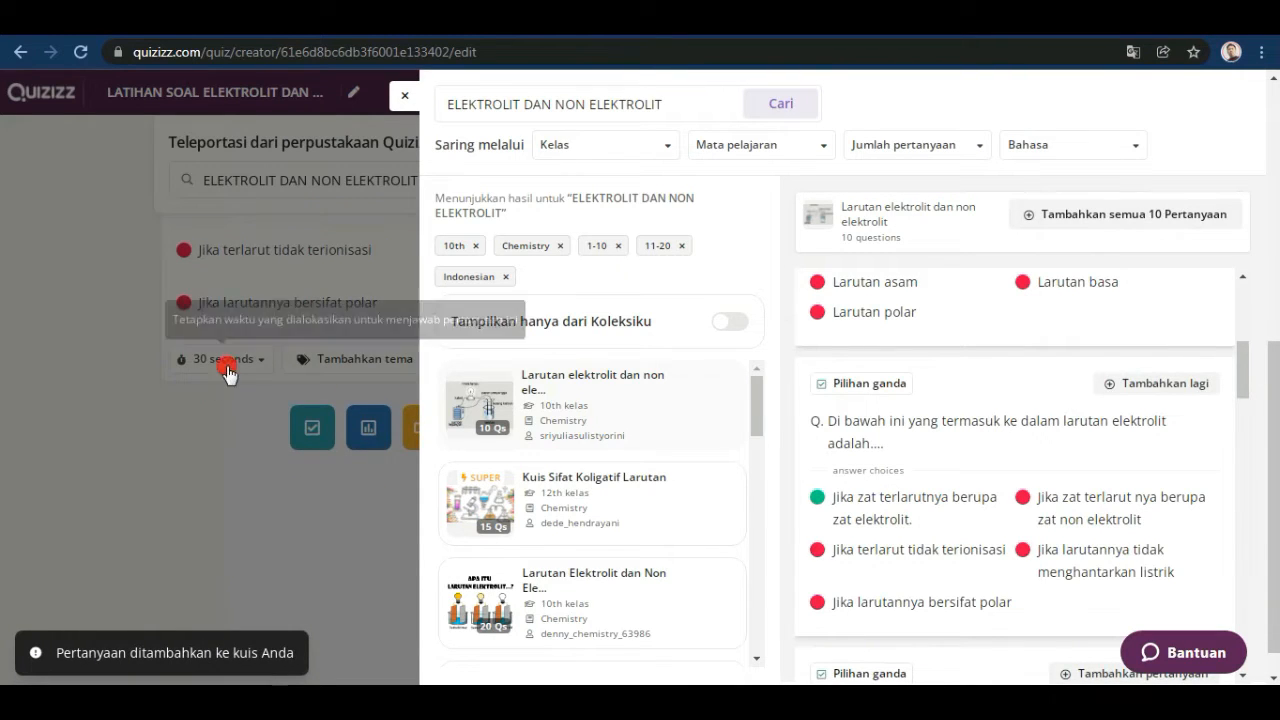
{"action": "scroll", "coordinate": [229, 372], "scroll_direction": "up", "scroll_amount": 2}
{"action": "scroll", "coordinate": [266, 398], "scroll_direction": "up", "scroll_amount": 3}
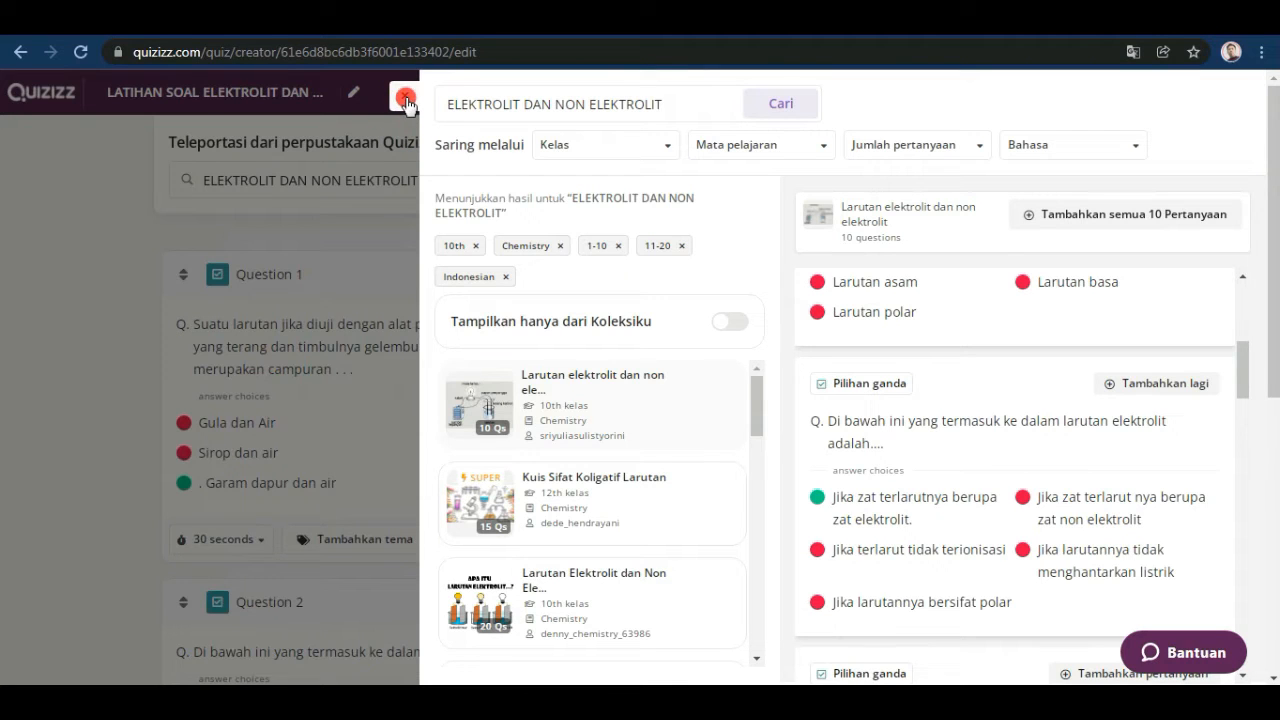
Step: Preview the 20-question quiz "Larutan Elektrolit dan Non Elektrolit" and add its "Suatu senyawa mempunyai sifat sebagai berikut" question about bond type
{"action": "scroll", "coordinate": [630, 265], "scroll_direction": "down", "scroll_amount": 1}
{"action": "left_click_drag", "start_coordinate": [766, 395], "coordinate": [762, 428]}
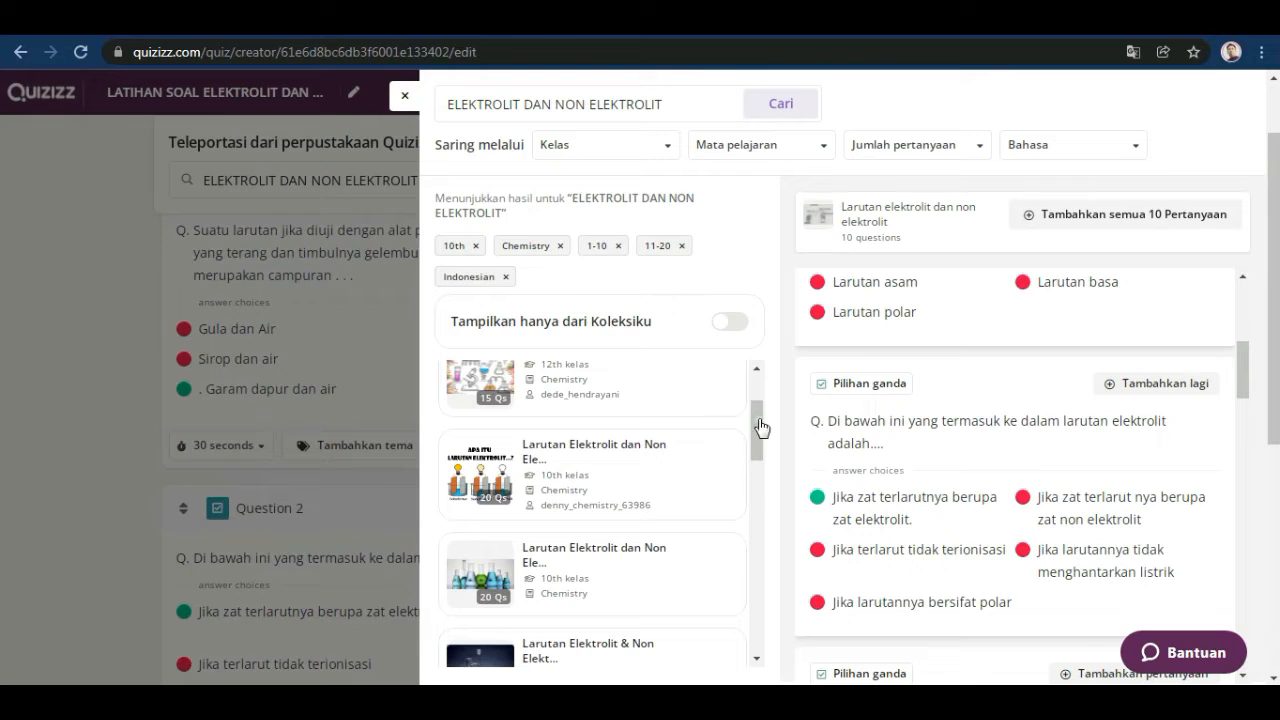
{"action": "left_click", "coordinate": [484, 484]}
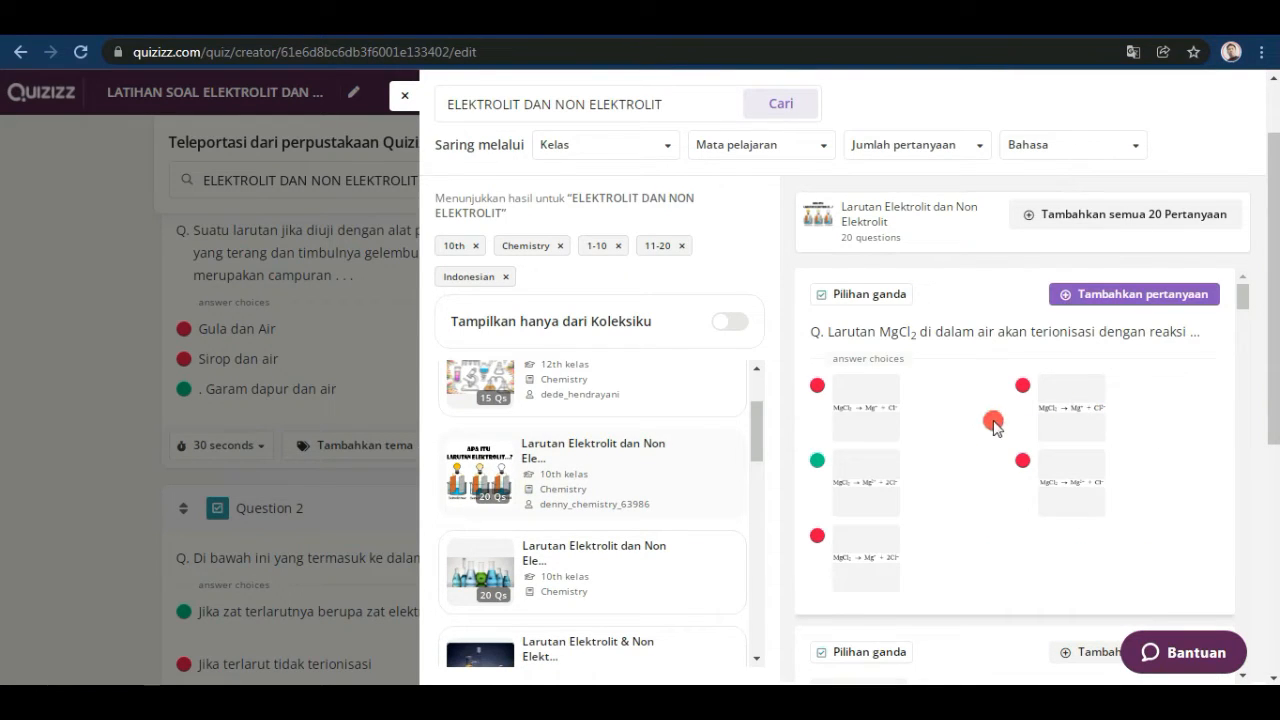
{"action": "left_click_drag", "start_coordinate": [1243, 300], "coordinate": [1241, 333]}
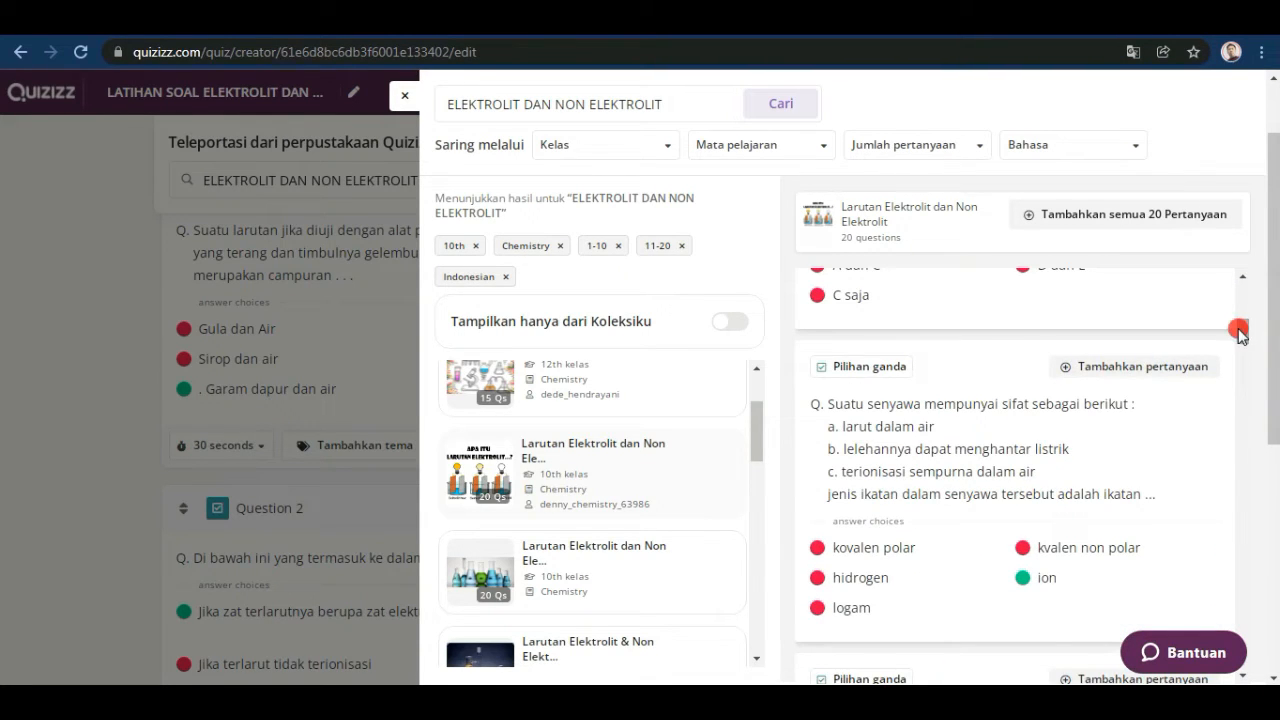
{"action": "left_click", "coordinate": [1155, 367]}
Step: Add the table-based question "Larutan yang berikatan kovalen adalah ..." from the 20-question quiz
{"action": "scroll", "coordinate": [1155, 387], "scroll_direction": "down", "scroll_amount": 2}
{"action": "scroll", "coordinate": [1155, 387], "scroll_direction": "down", "scroll_amount": 5}
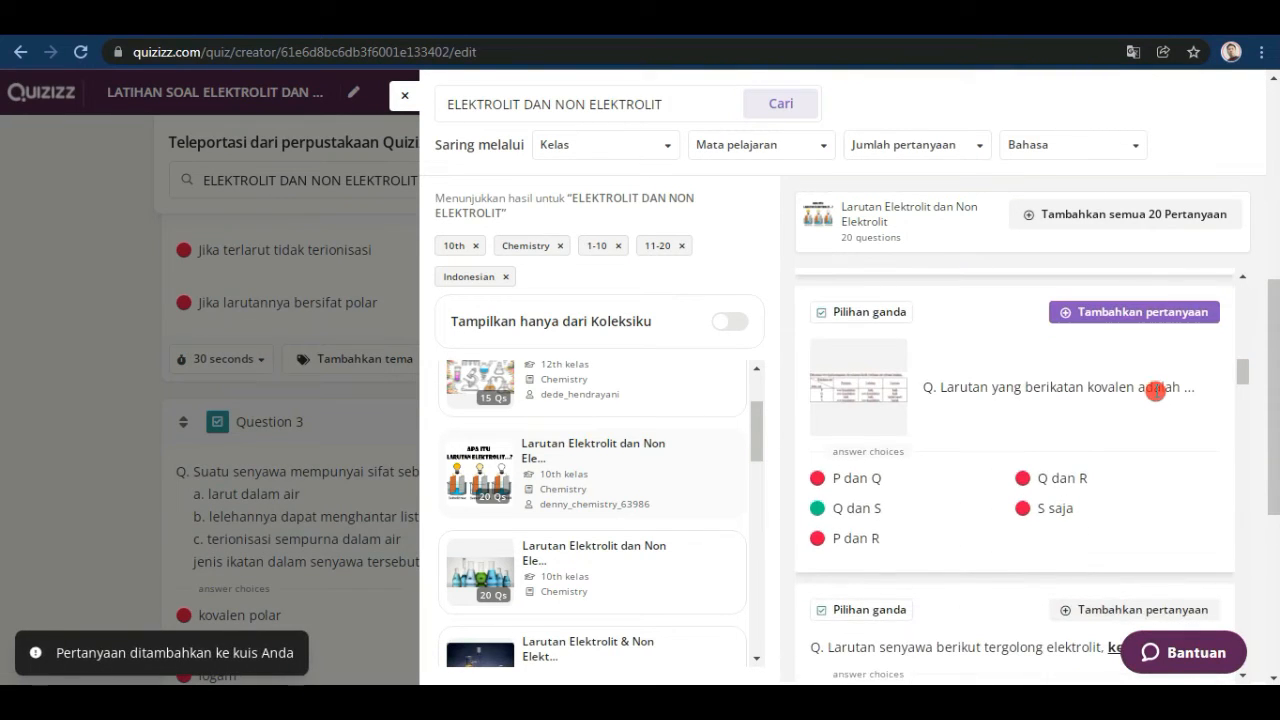
{"action": "left_click", "coordinate": [1135, 315]}
Step: Add the question "Pasangan larutan elektrolit berikut yang berasal dari senyawa ionik saja adalah ..." from the 20-question quiz
{"action": "scroll", "coordinate": [1133, 325], "scroll_direction": "down", "scroll_amount": 1}
{"action": "scroll", "coordinate": [1133, 325], "scroll_direction": "down", "scroll_amount": 2}
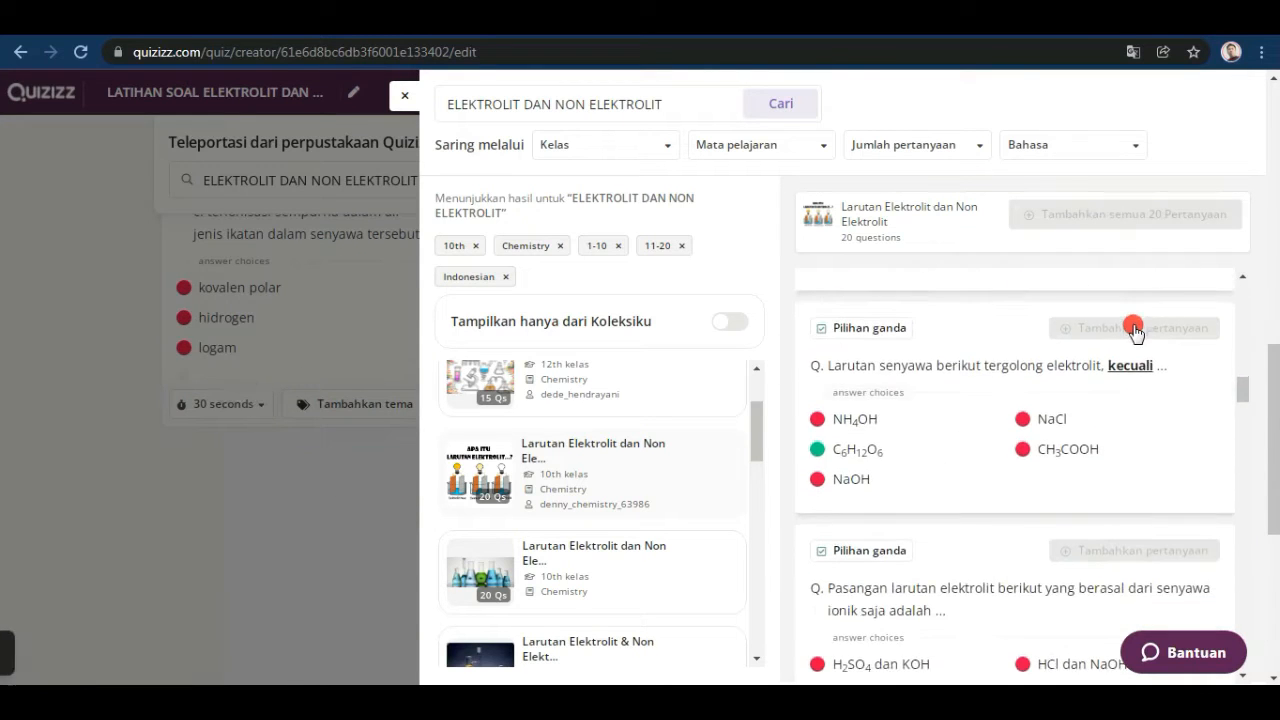
{"action": "scroll", "coordinate": [1135, 330], "scroll_direction": "down", "scroll_amount": 1}
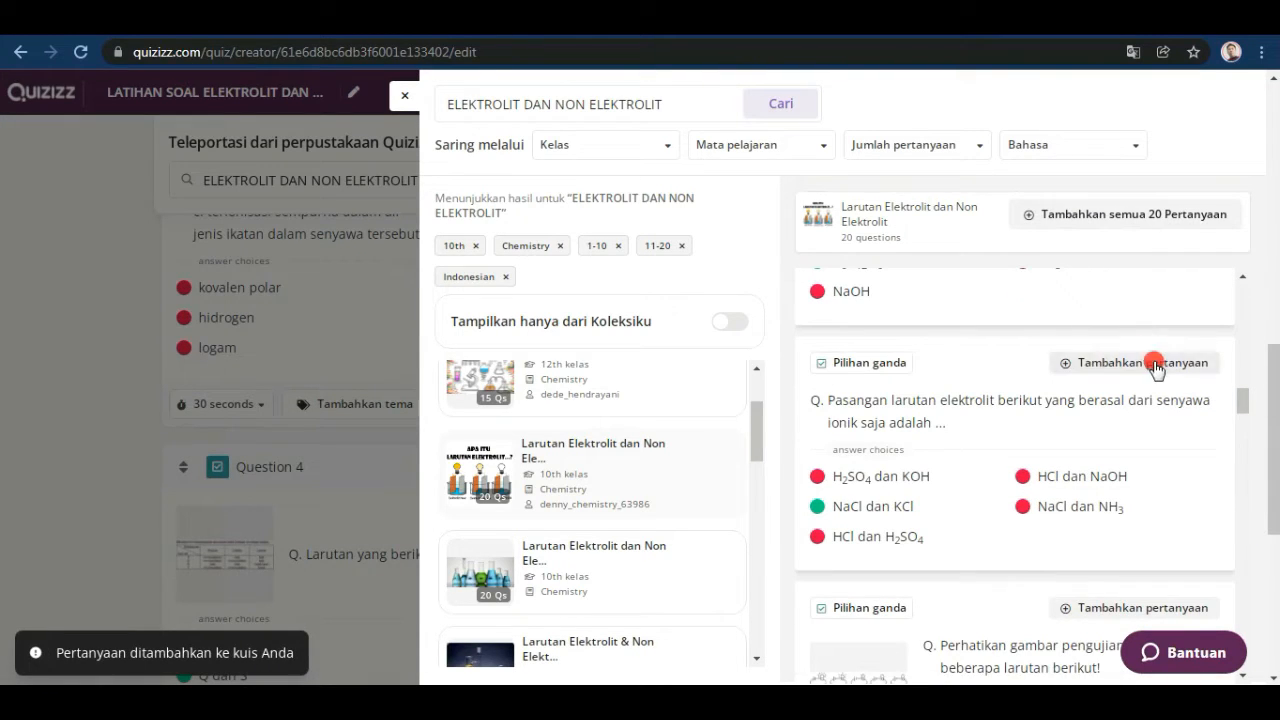
{"action": "left_click", "coordinate": [1155, 375]}
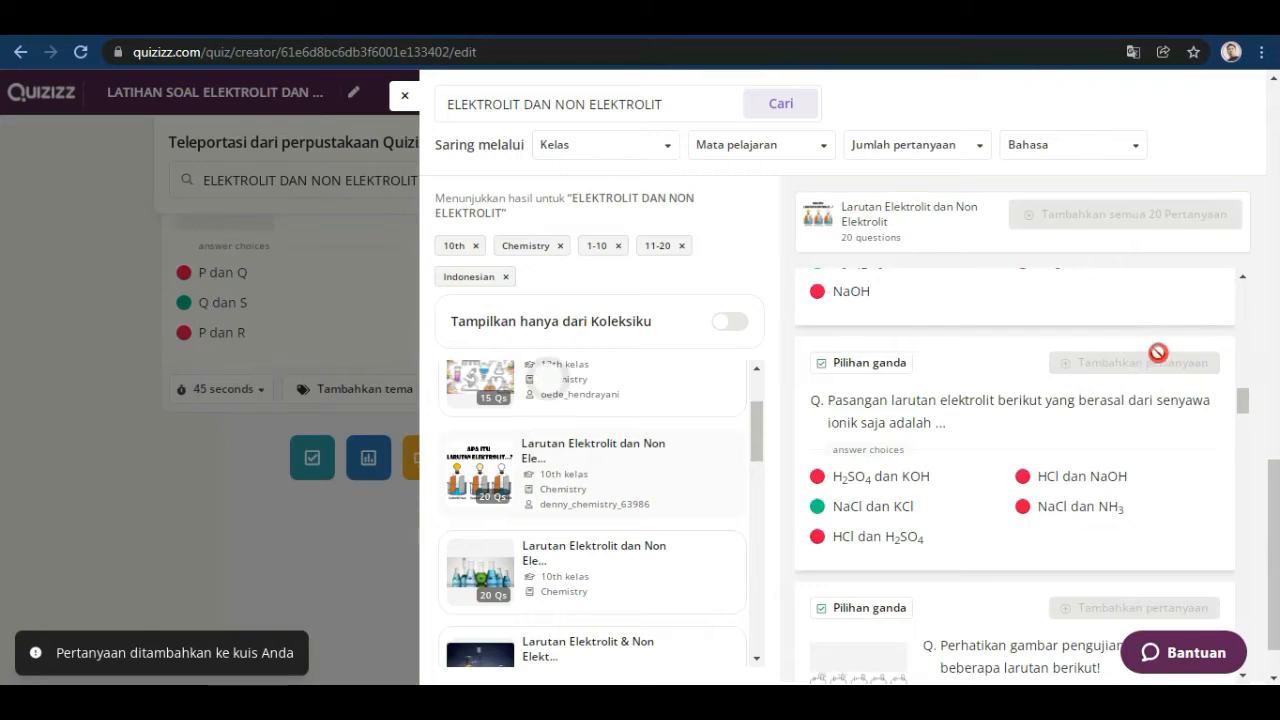
Step: Add the illustrated conductivity-test question about strong and weak electrolytes, and close the question library
{"action": "scroll", "coordinate": [1120, 370], "scroll_direction": "down", "scroll_amount": 3}
{"action": "scroll", "coordinate": [1120, 375], "scroll_direction": "down", "scroll_amount": 1}
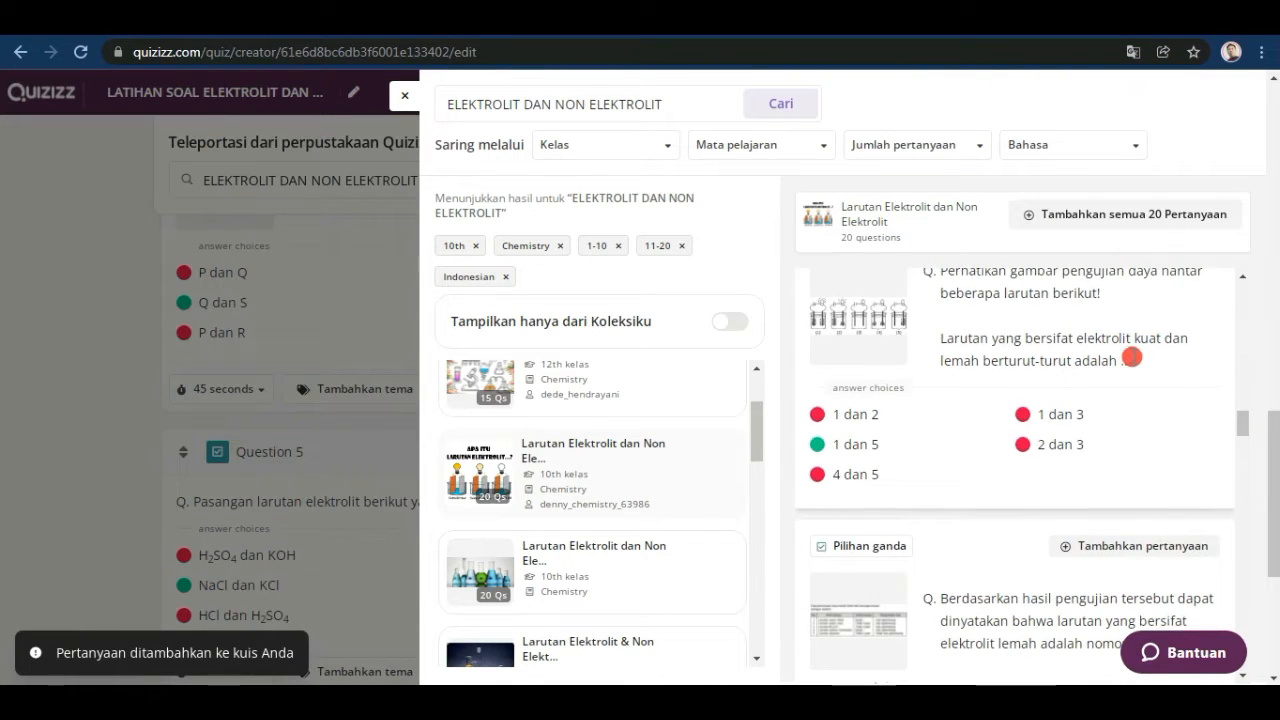
{"action": "scroll", "coordinate": [1131, 357], "scroll_direction": "up", "scroll_amount": 2}
{"action": "left_click", "coordinate": [1153, 418]}
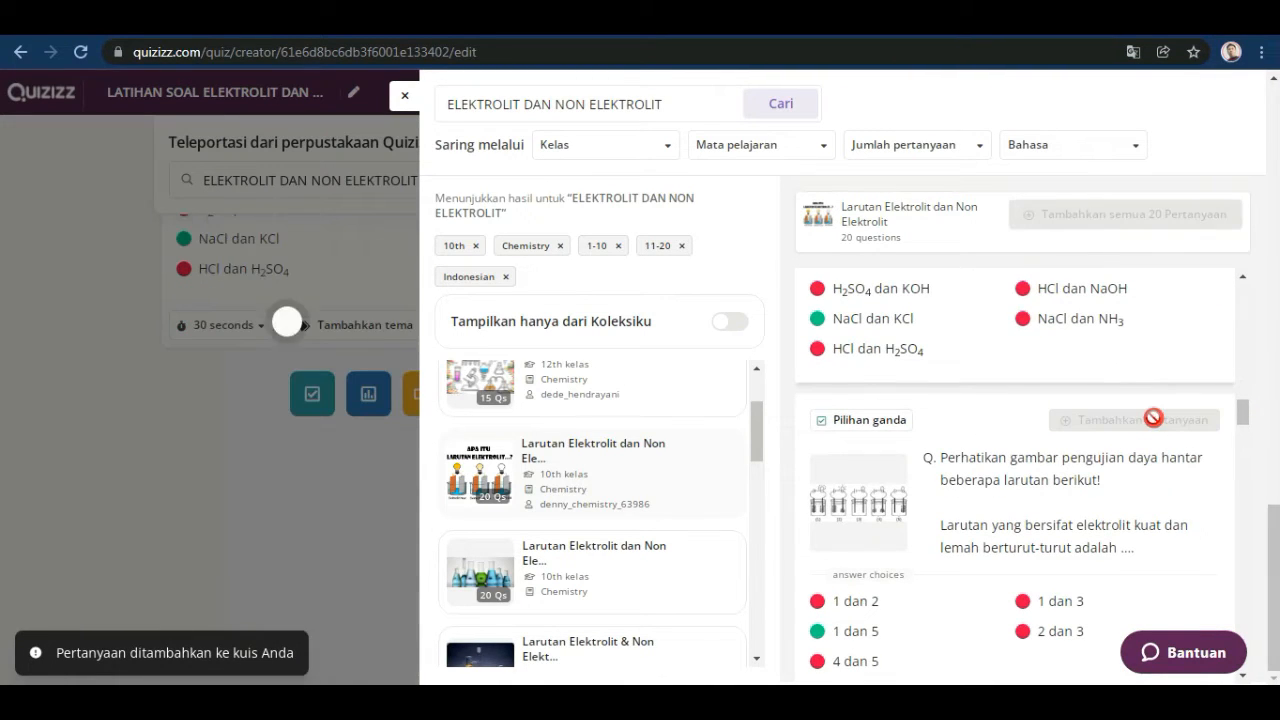
{"action": "left_click", "coordinate": [404, 100]}
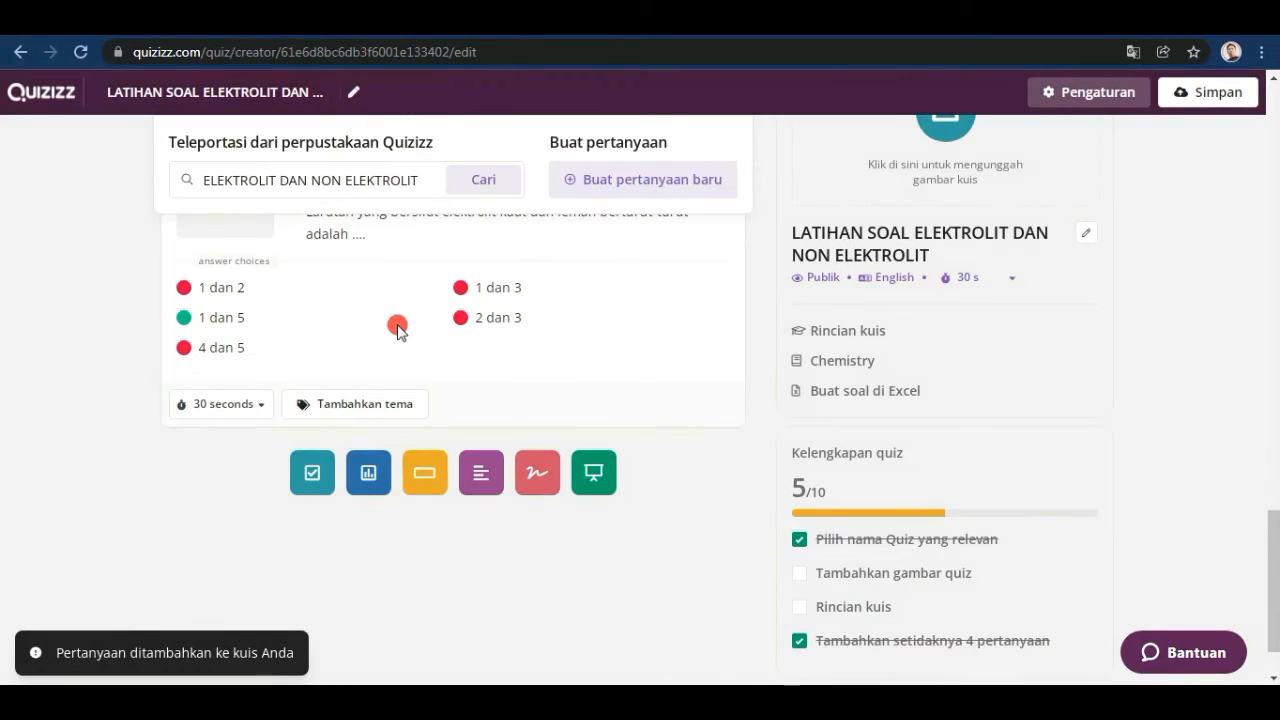
Step: Review the added questions and their answer choices in the quiz, from question 6 back to question 1
{"action": "scroll", "coordinate": [405, 303], "scroll_direction": "up", "scroll_amount": 8}
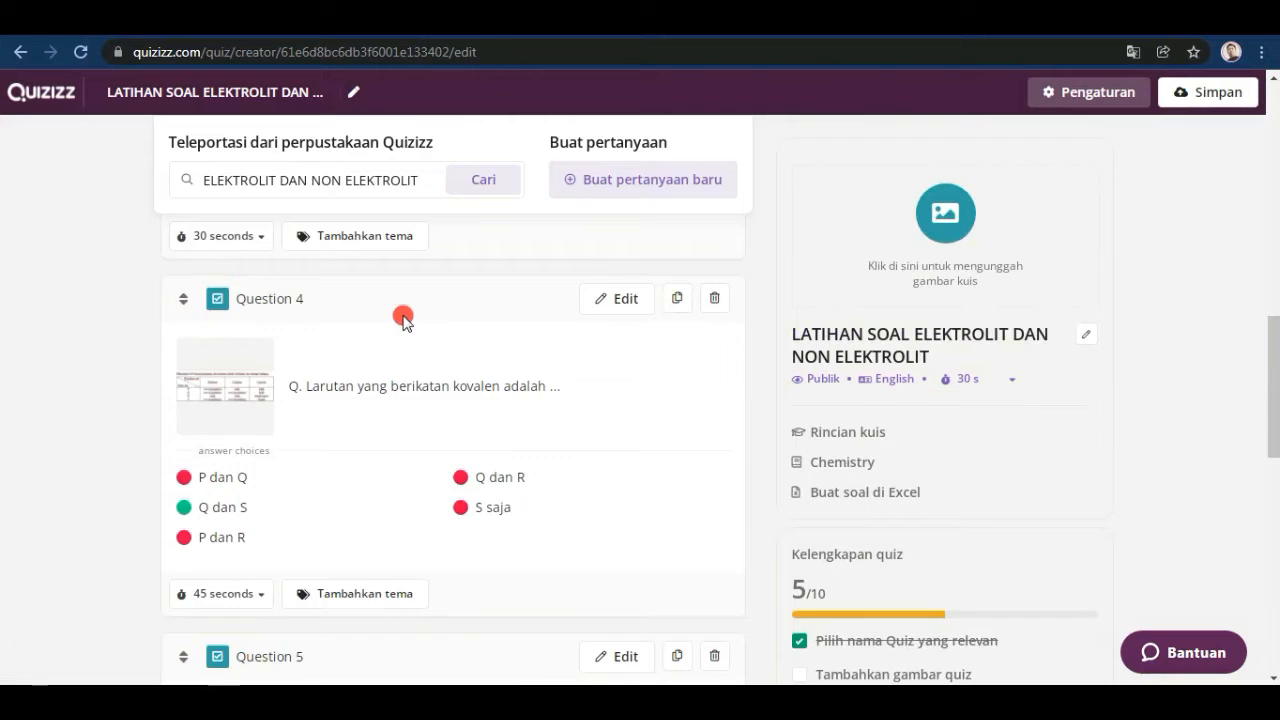
{"action": "scroll", "coordinate": [403, 318], "scroll_direction": "up", "scroll_amount": 3}
{"action": "scroll", "coordinate": [403, 318], "scroll_direction": "down", "scroll_amount": 7}
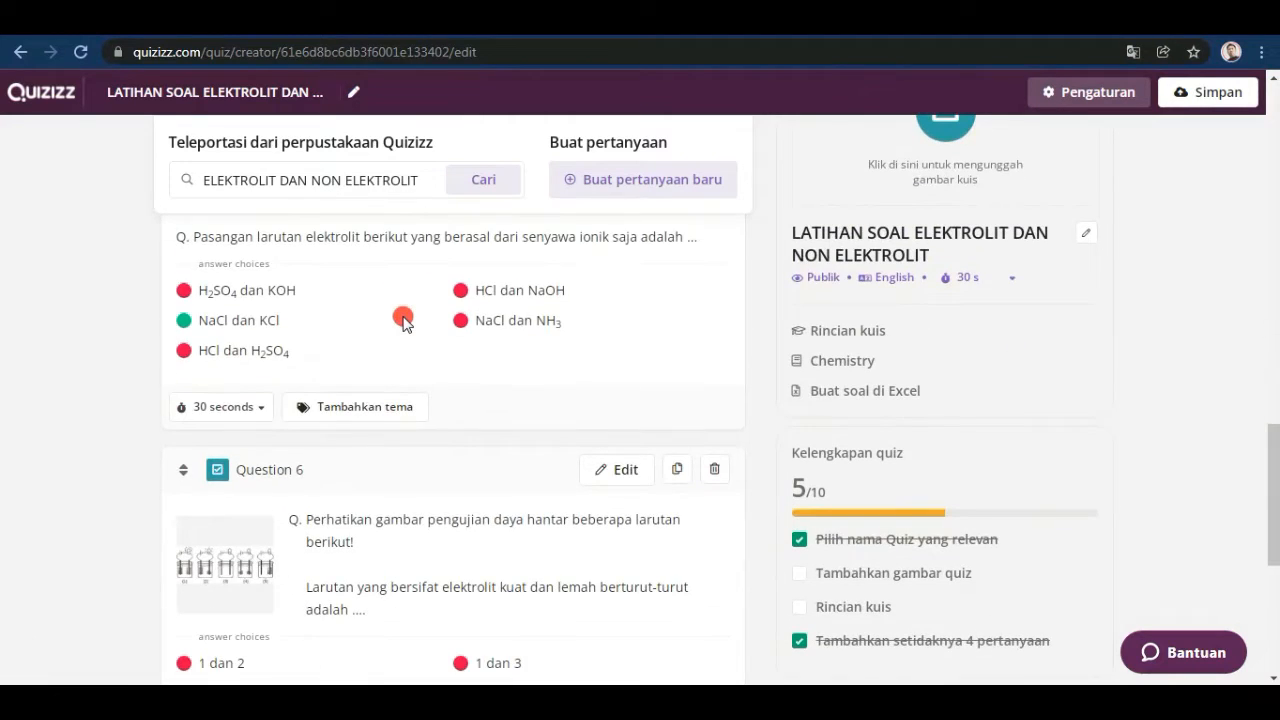
{"action": "scroll", "coordinate": [403, 318], "scroll_direction": "down", "scroll_amount": 2}
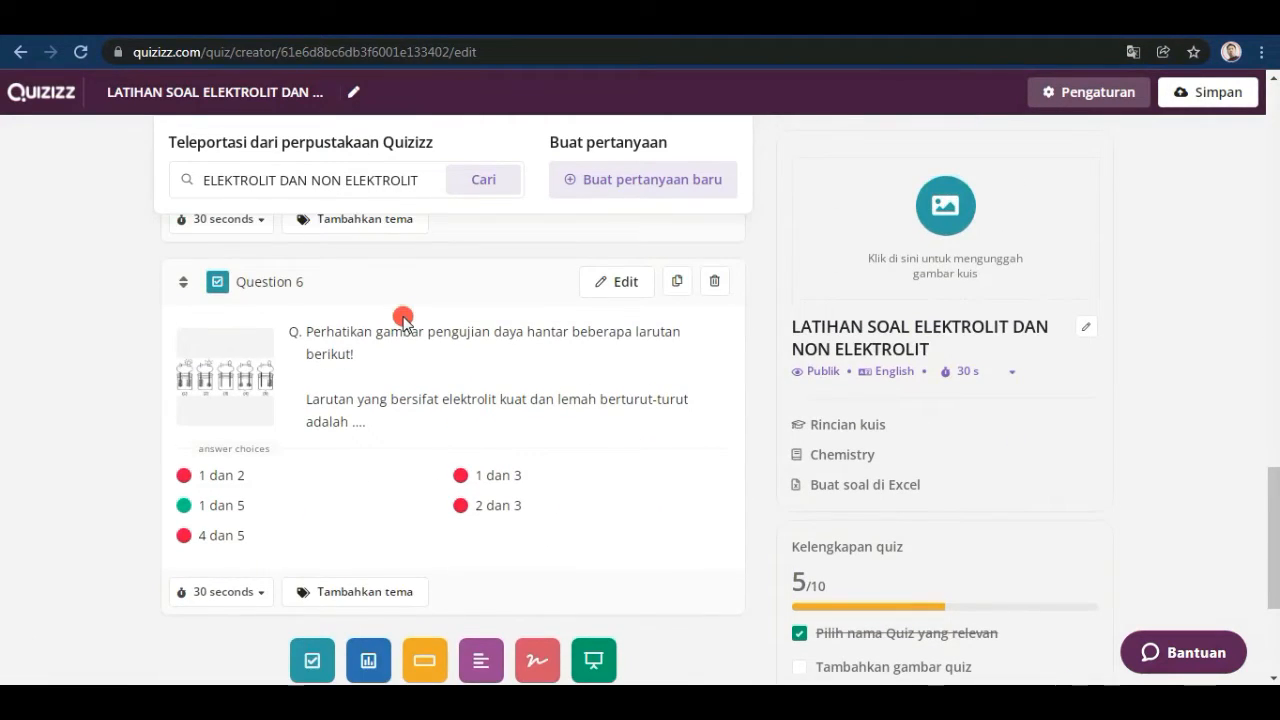
{"action": "scroll", "coordinate": [495, 290], "scroll_direction": "up", "scroll_amount": 3}
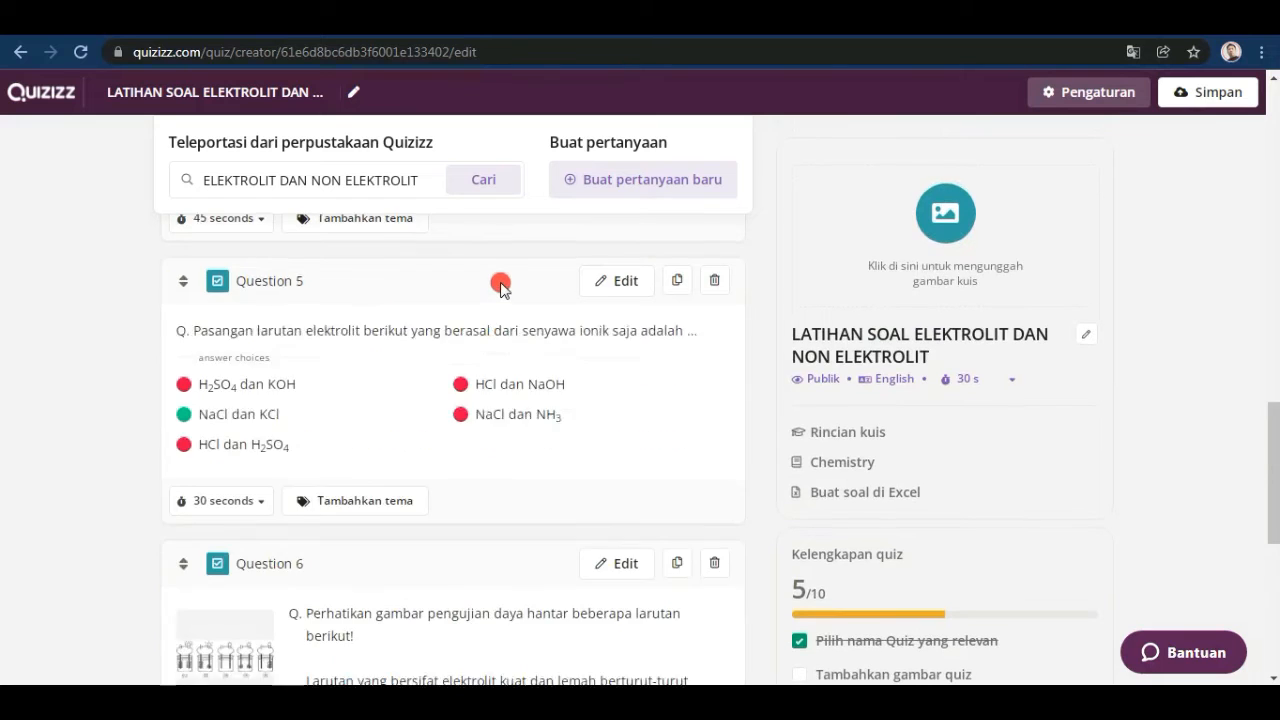
{"action": "scroll", "coordinate": [500, 286], "scroll_direction": "up", "scroll_amount": 9}
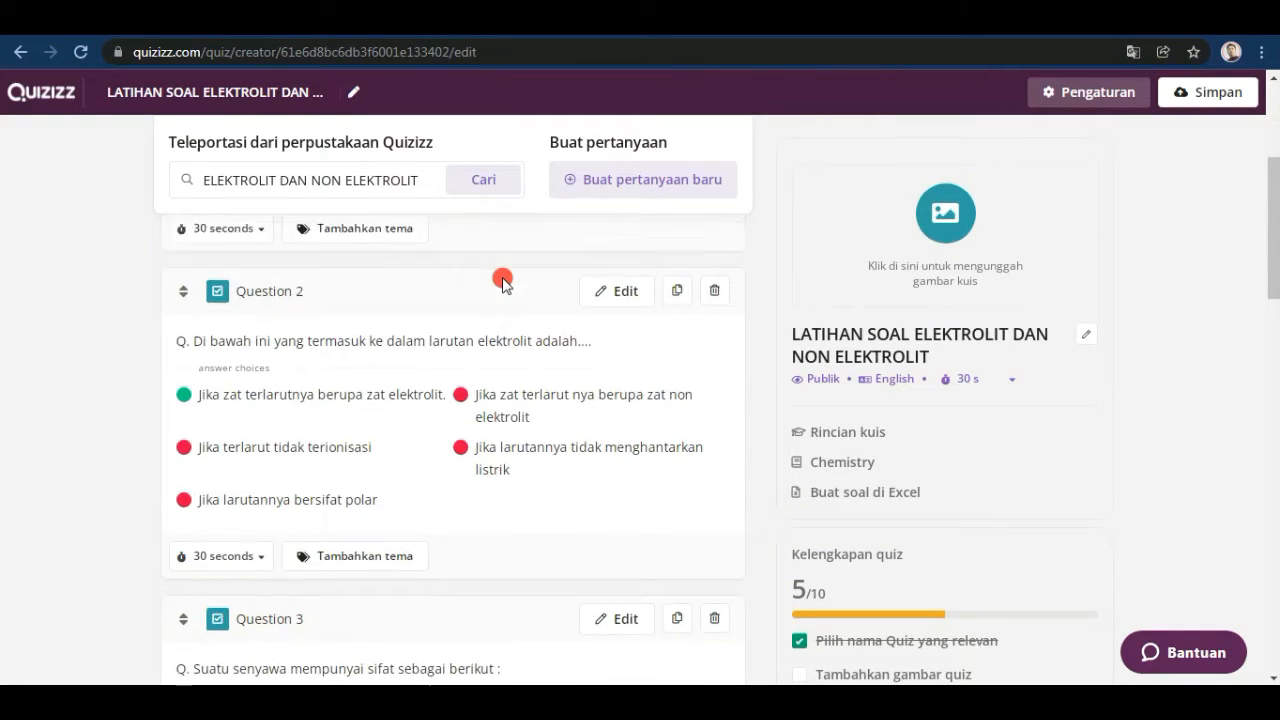
{"action": "scroll", "coordinate": [503, 283], "scroll_direction": "up", "scroll_amount": 3}
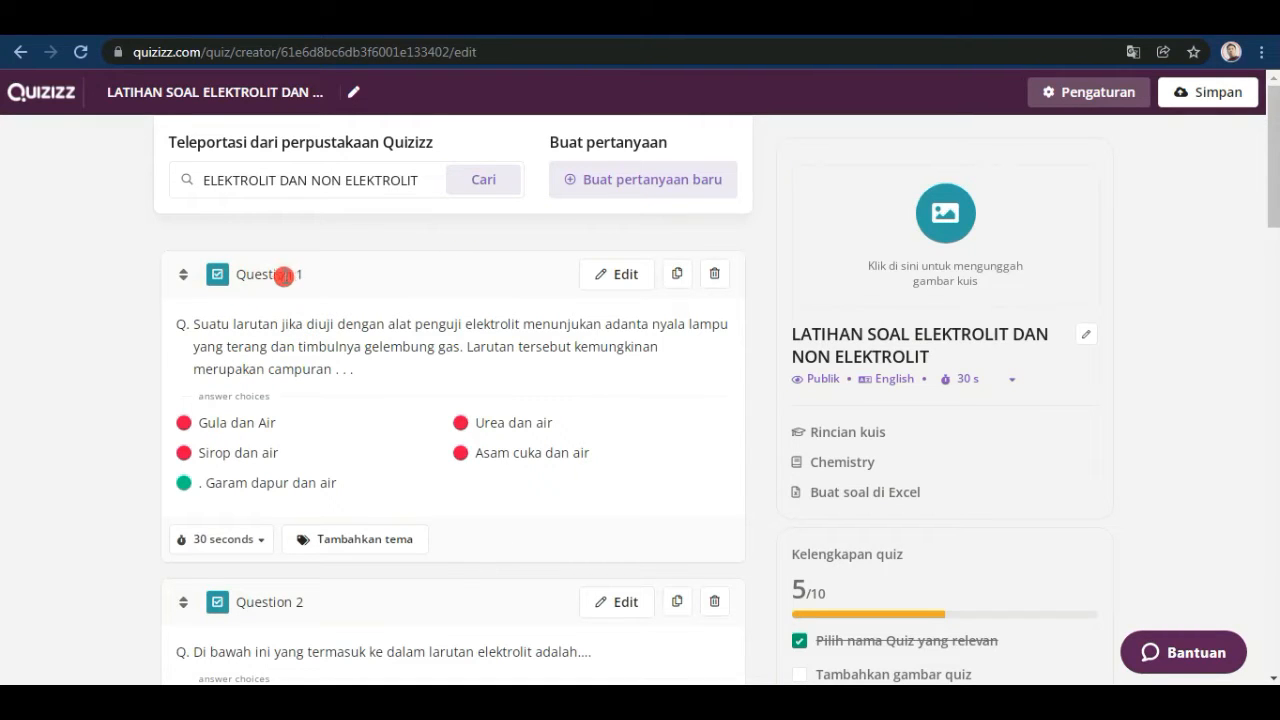
Step: Open question 1 in the question editor, place the cursor in its text, and save the question
{"action": "left_click", "coordinate": [624, 276]}
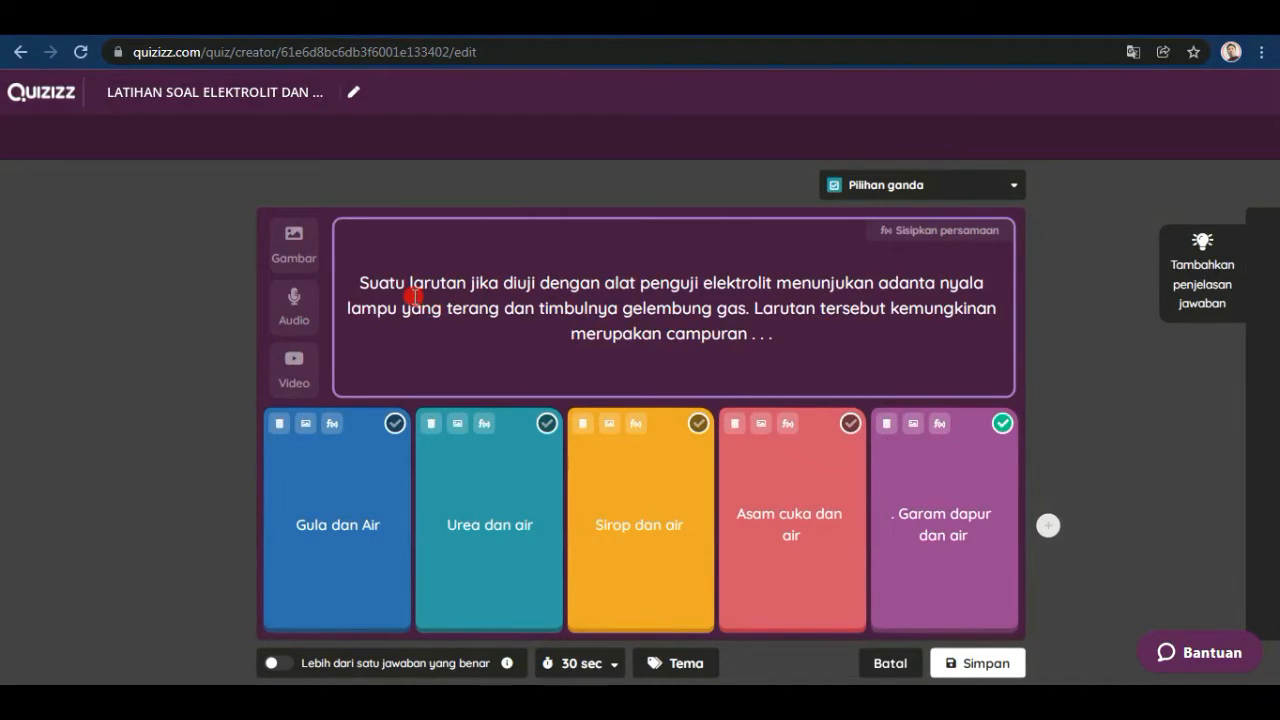
{"action": "left_click", "coordinate": [797, 338]}
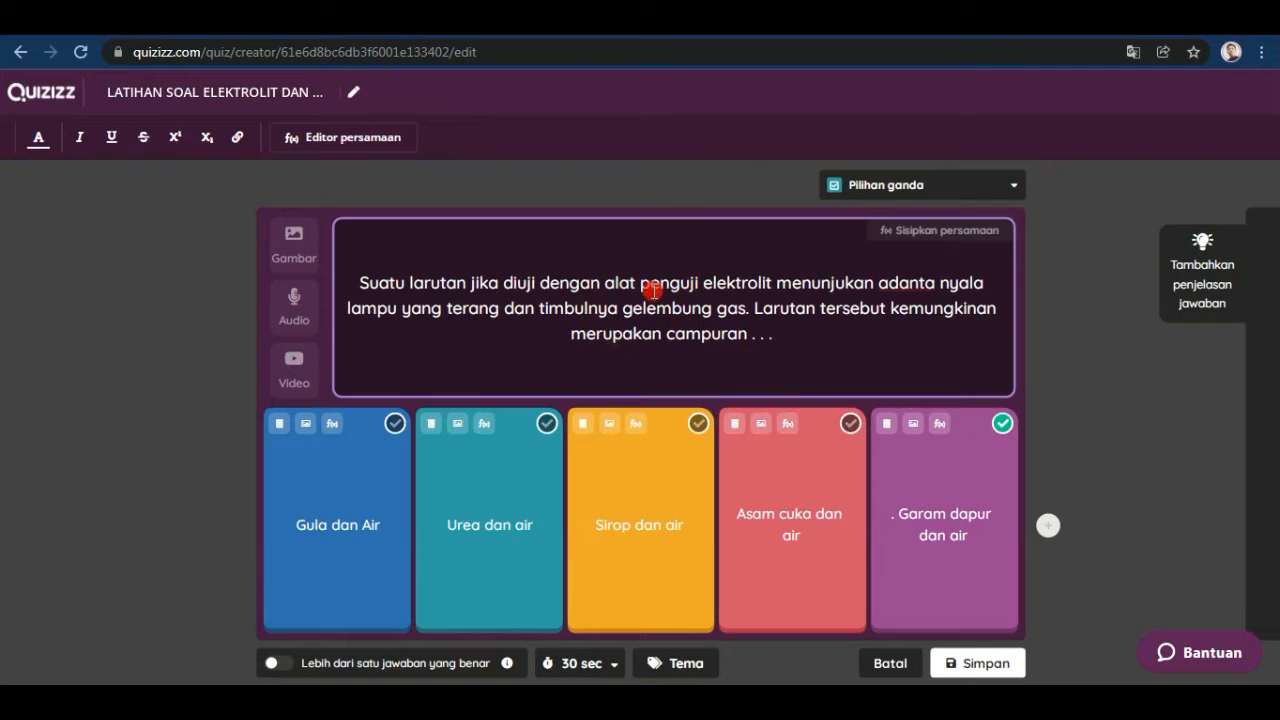
{"action": "left_click", "coordinate": [975, 675]}
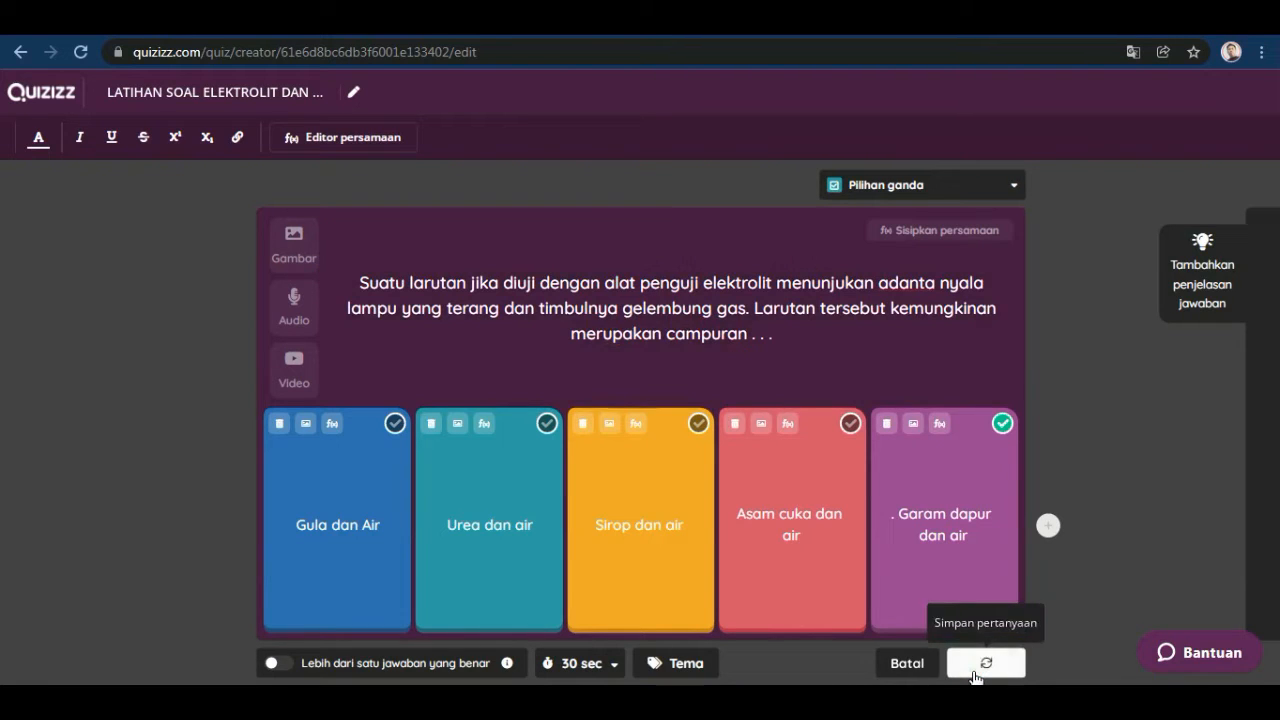
{"action": "left_click", "coordinate": [975, 675]}
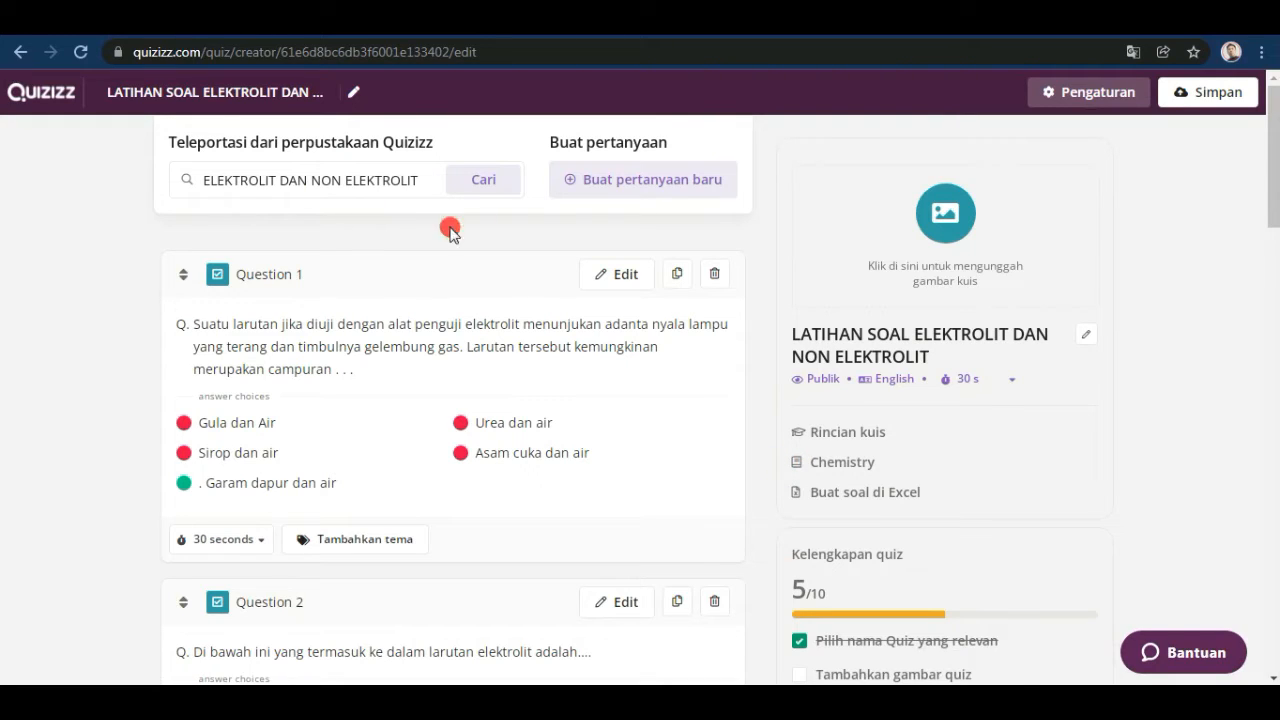
Step: Reopen the library results for "ELEKTROLIT DAN NON ELEKTROLIT" and preview the 10-question quiz "Larutan Elektrolit & Non Elektrolit"
{"action": "left_click", "coordinate": [481, 186]}
{"action": "scroll", "coordinate": [614, 323], "scroll_direction": "down", "scroll_amount": 3}
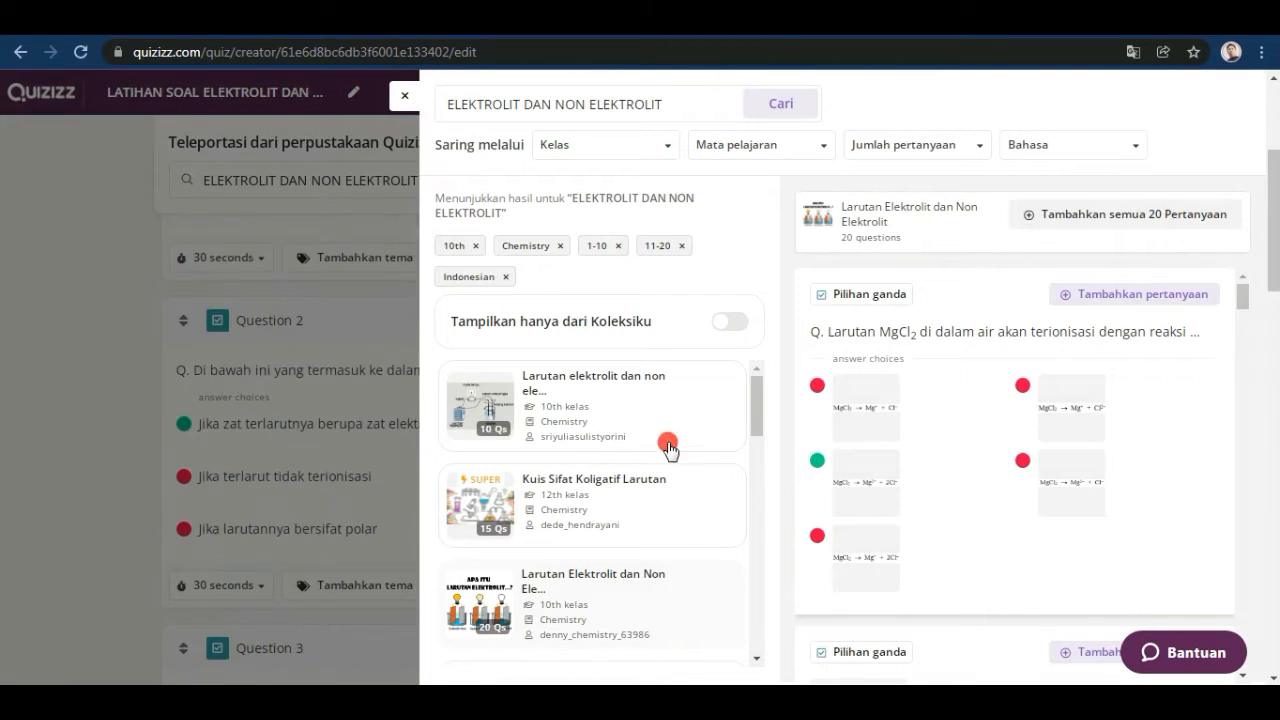
{"action": "scroll", "coordinate": [668, 449], "scroll_direction": "down", "scroll_amount": 4}
{"action": "scroll", "coordinate": [669, 472], "scroll_direction": "down", "scroll_amount": 1}
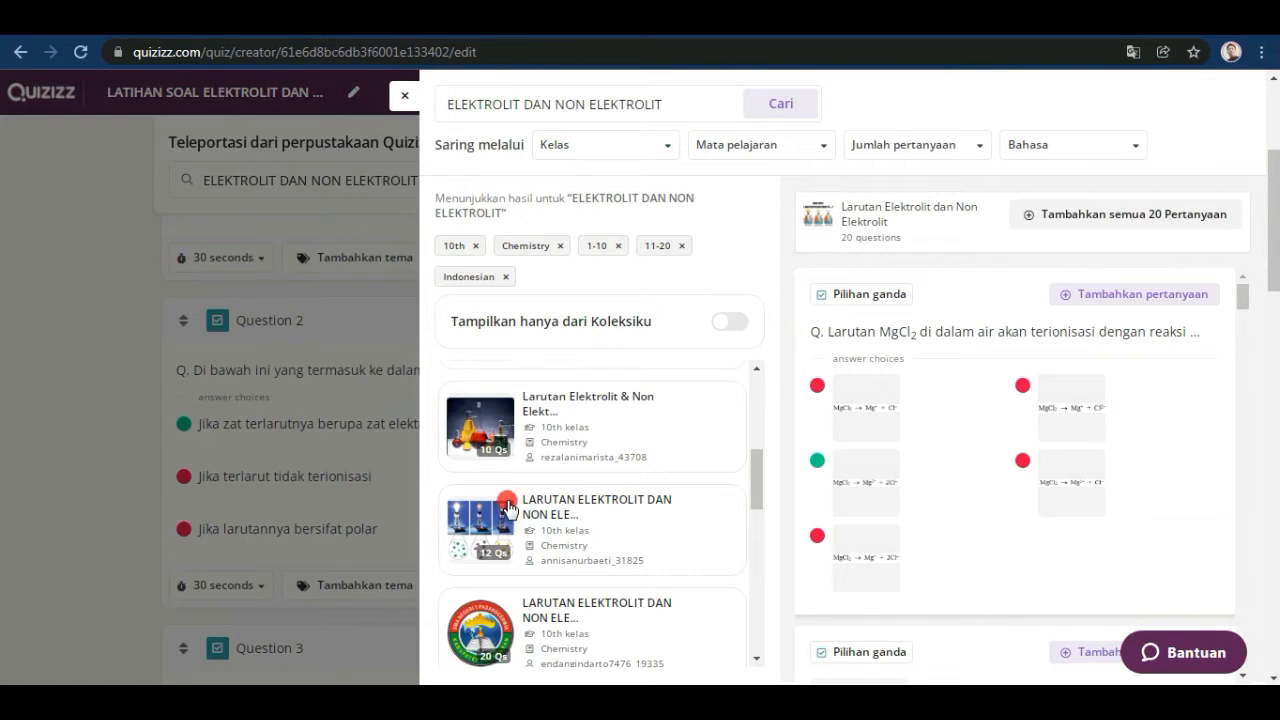
{"action": "left_click", "coordinate": [479, 427]}
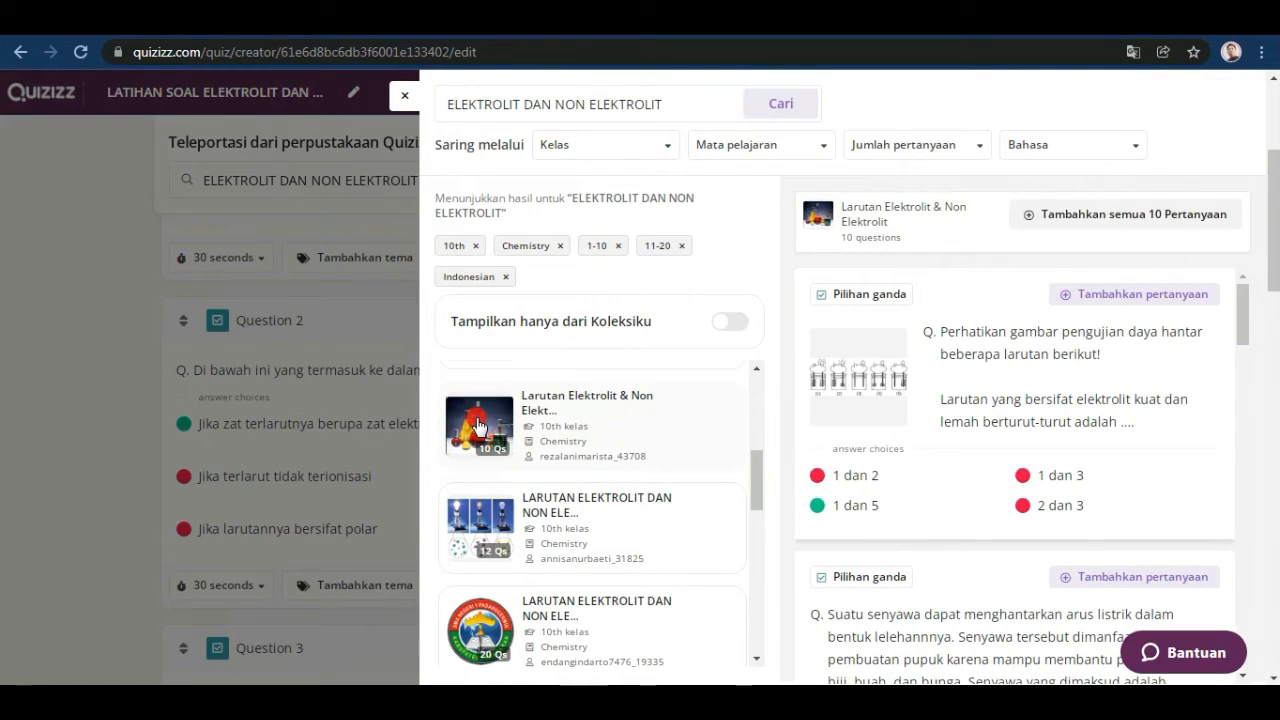
Step: Add the question about the compound used in fertilizer that conducts electricity in molten form, with KCl as the correct answer
{"action": "left_click_drag", "start_coordinate": [1241, 320], "coordinate": [1248, 360]}
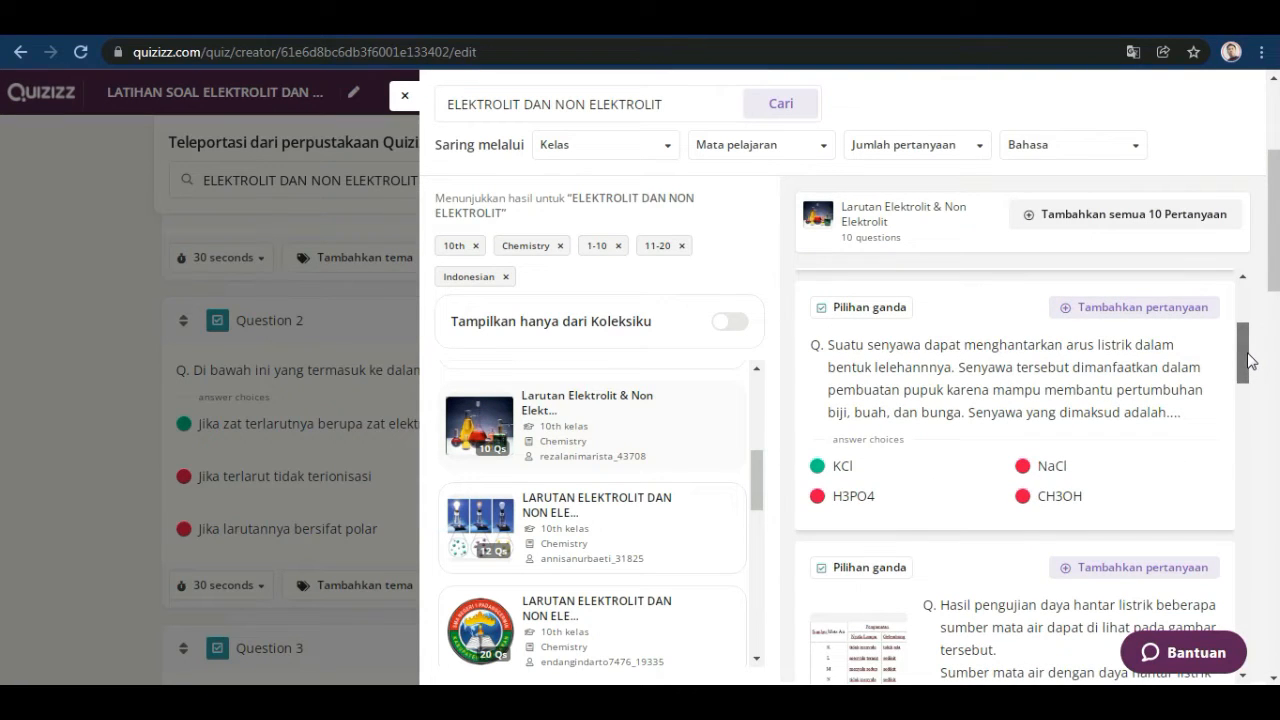
{"action": "left_click", "coordinate": [1141, 312]}
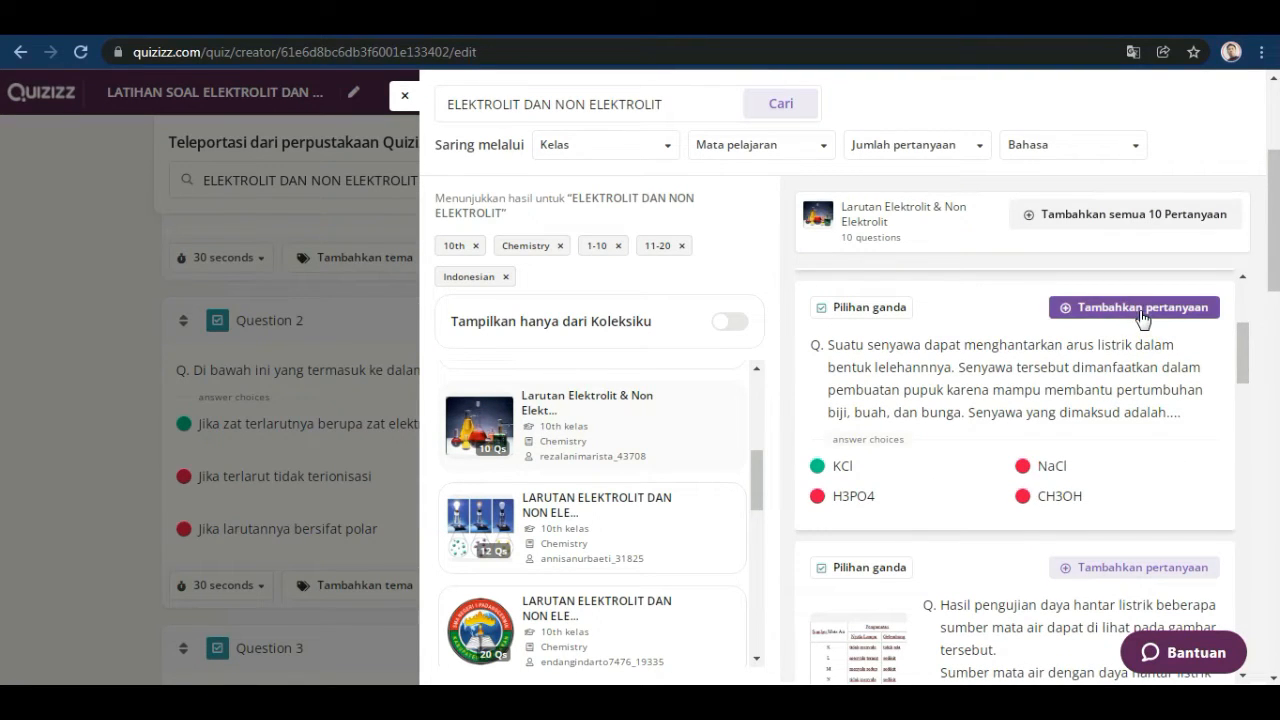
{"action": "scroll", "coordinate": [1138, 330], "scroll_direction": "down", "scroll_amount": 4}
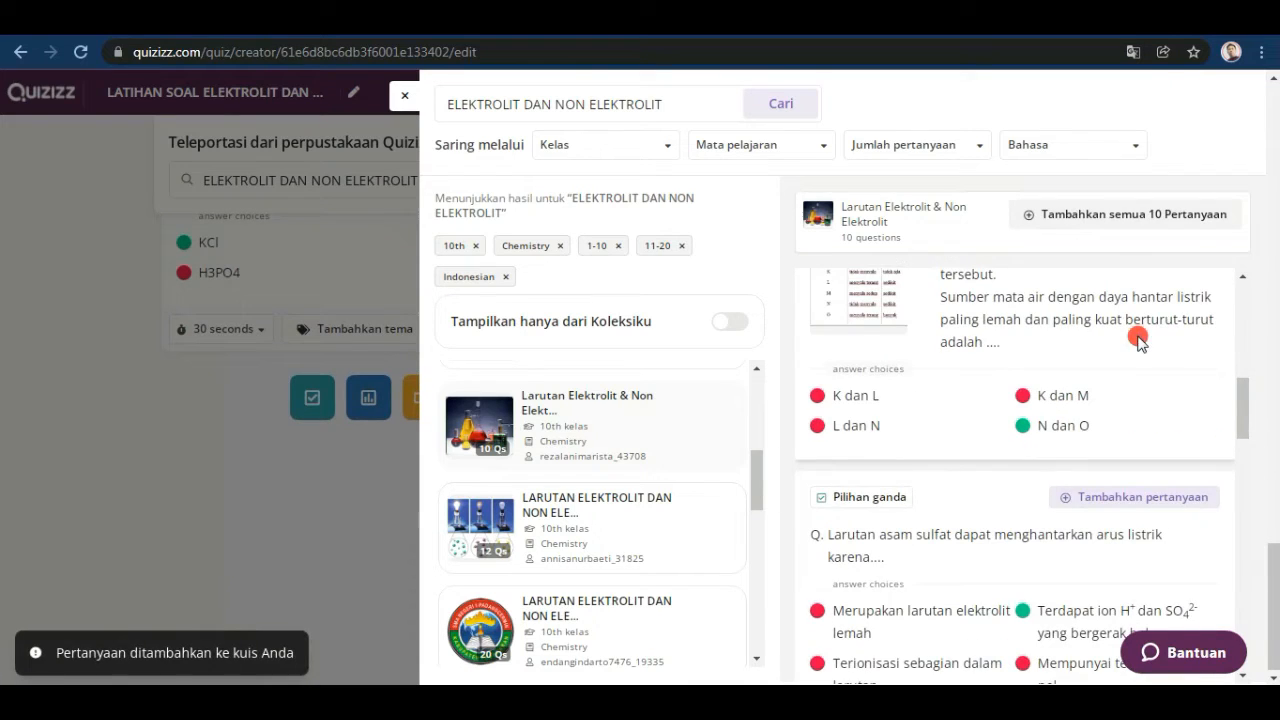
Step: Add the questions on sulfuric acid's conductivity, the material used in battery water, and the non-conducting antiseptic solvent, and close the library results
{"action": "scroll", "coordinate": [1133, 340], "scroll_direction": "up", "scroll_amount": 2}
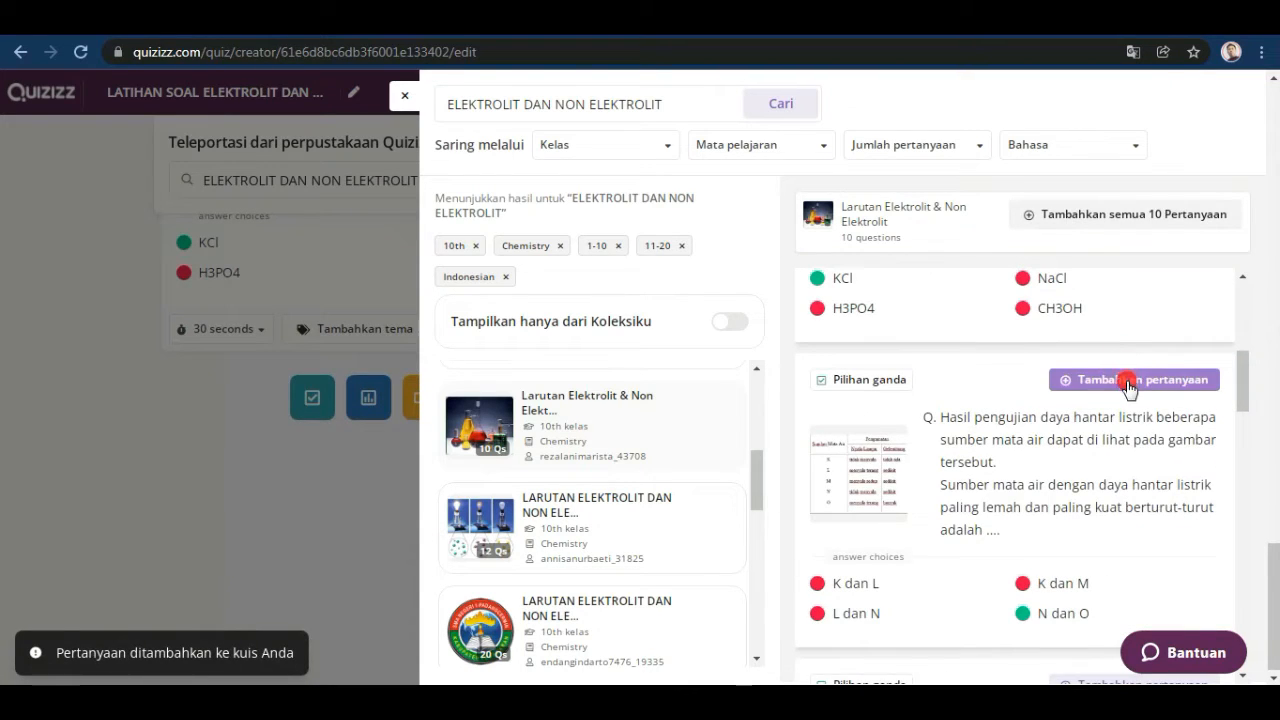
{"action": "scroll", "coordinate": [1112, 430], "scroll_direction": "down", "scroll_amount": 4}
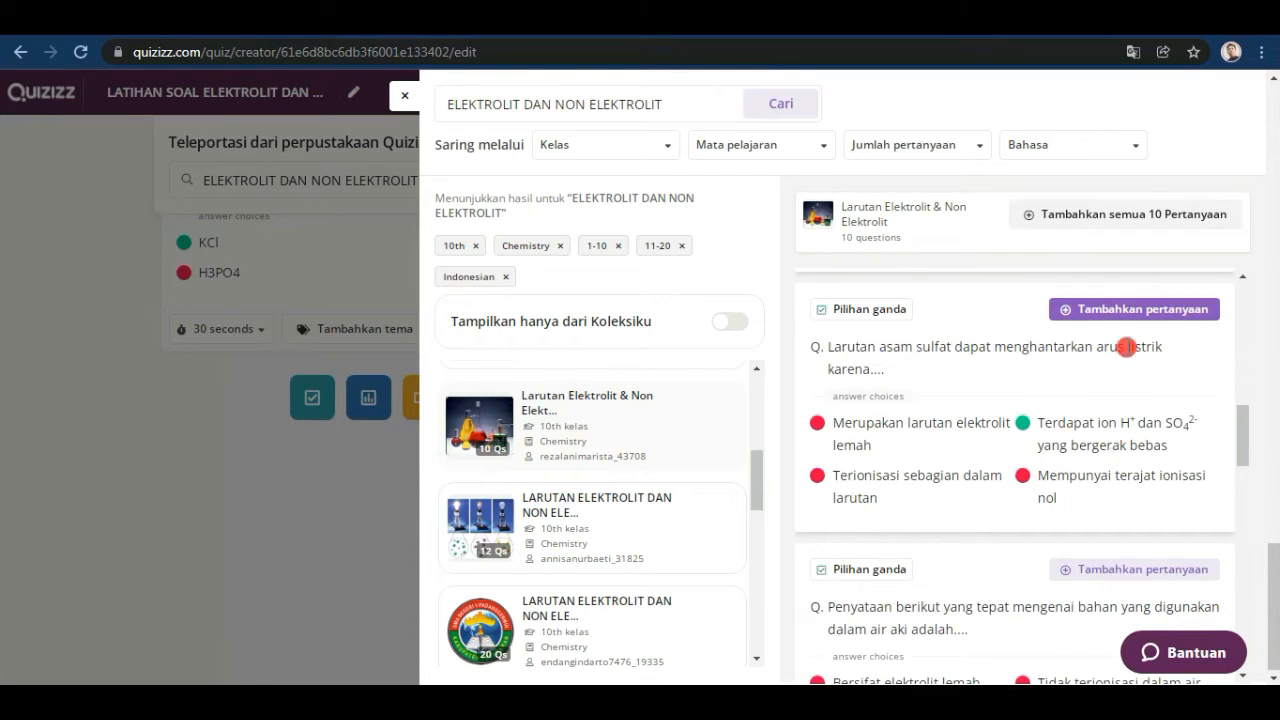
{"action": "left_click", "coordinate": [1134, 308]}
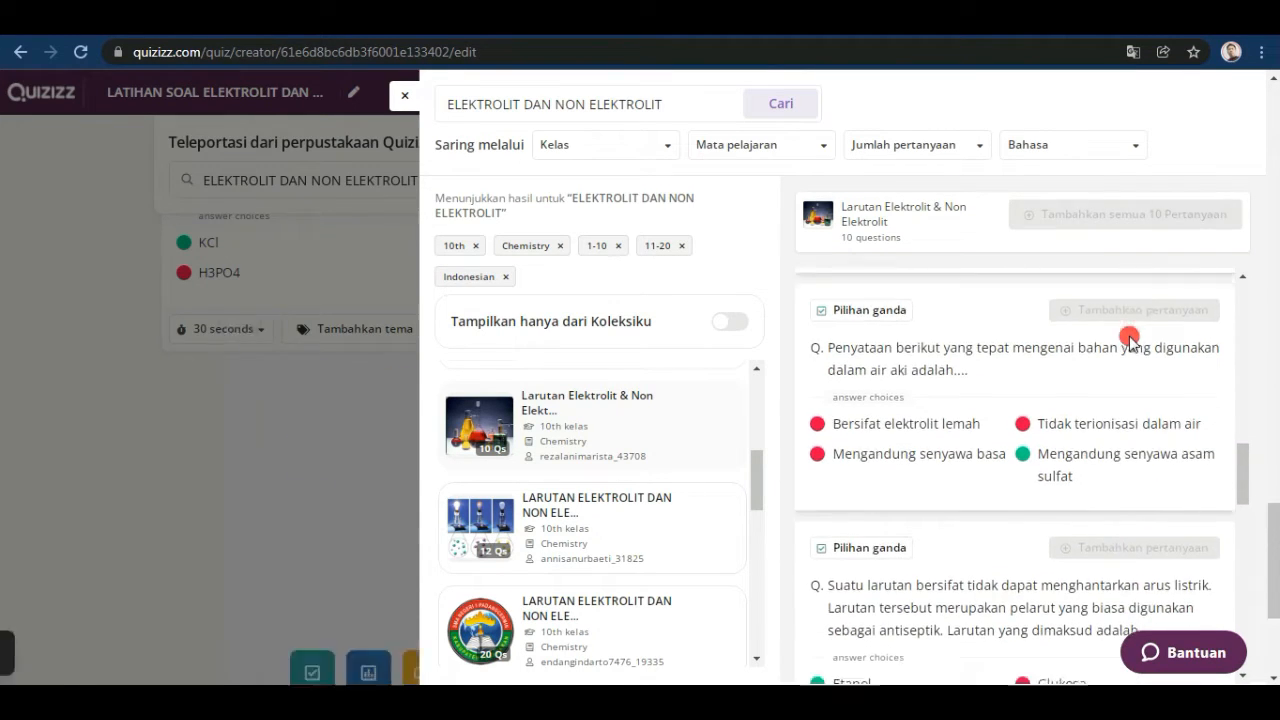
{"action": "left_click", "coordinate": [1152, 292]}
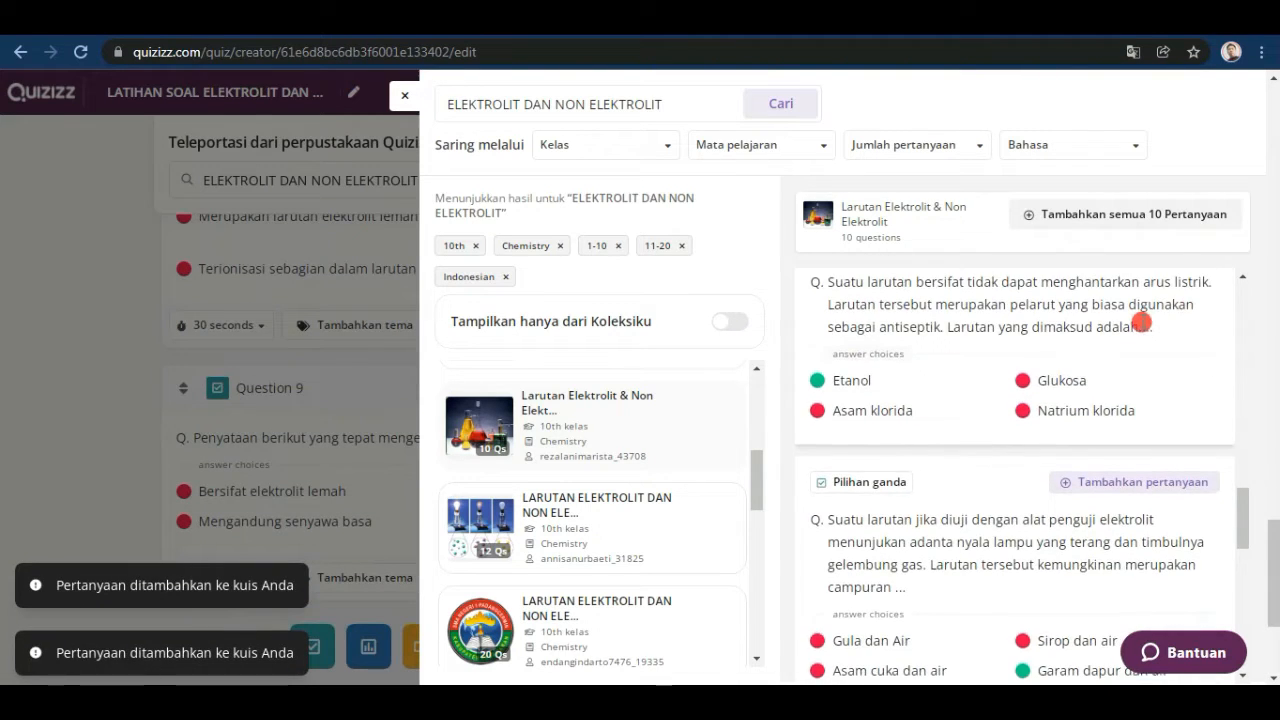
{"action": "scroll", "coordinate": [1141, 320], "scroll_direction": "up", "scroll_amount": 1}
{"action": "left_click", "coordinate": [1143, 340]}
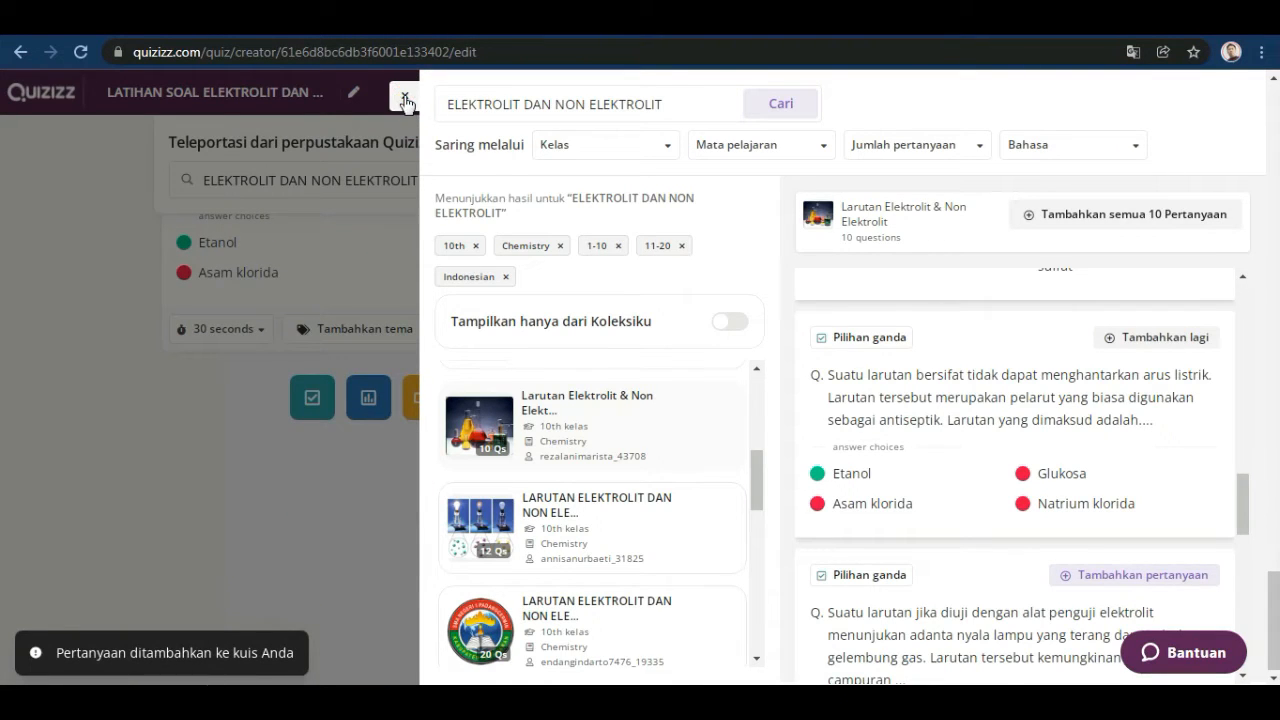
{"action": "left_click", "coordinate": [405, 103]}
Step: Review the quiz from question 10 back to question 1 and save it to bring up the quiz settings
{"action": "scroll", "coordinate": [365, 357], "scroll_direction": "up", "scroll_amount": 2}
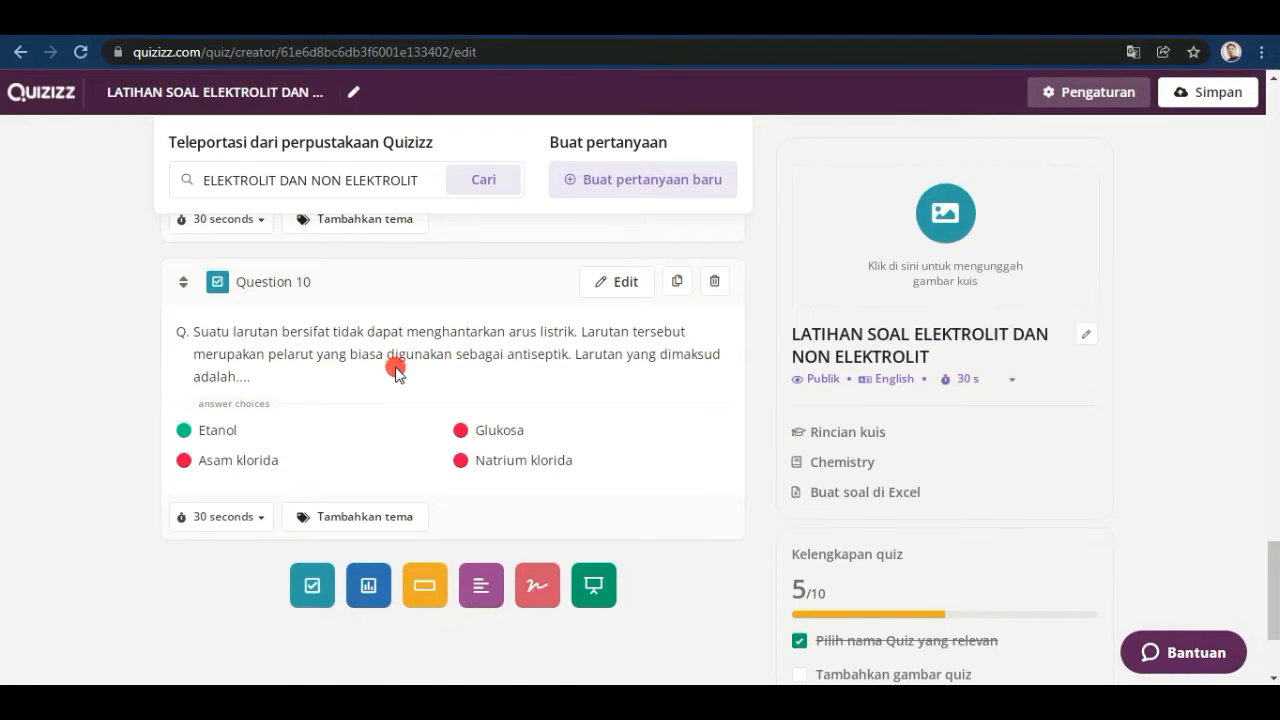
{"action": "scroll", "coordinate": [396, 365], "scroll_direction": "up", "scroll_amount": 15}
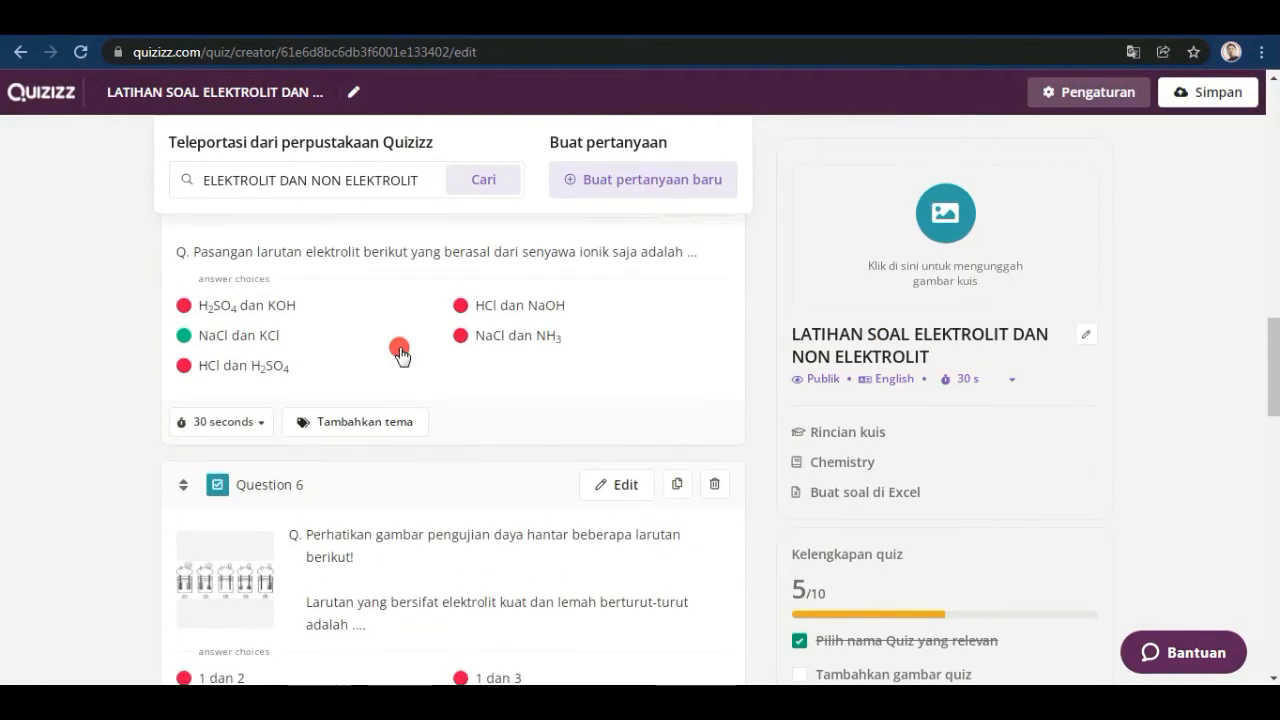
{"action": "scroll", "coordinate": [399, 355], "scroll_direction": "up", "scroll_amount": 10}
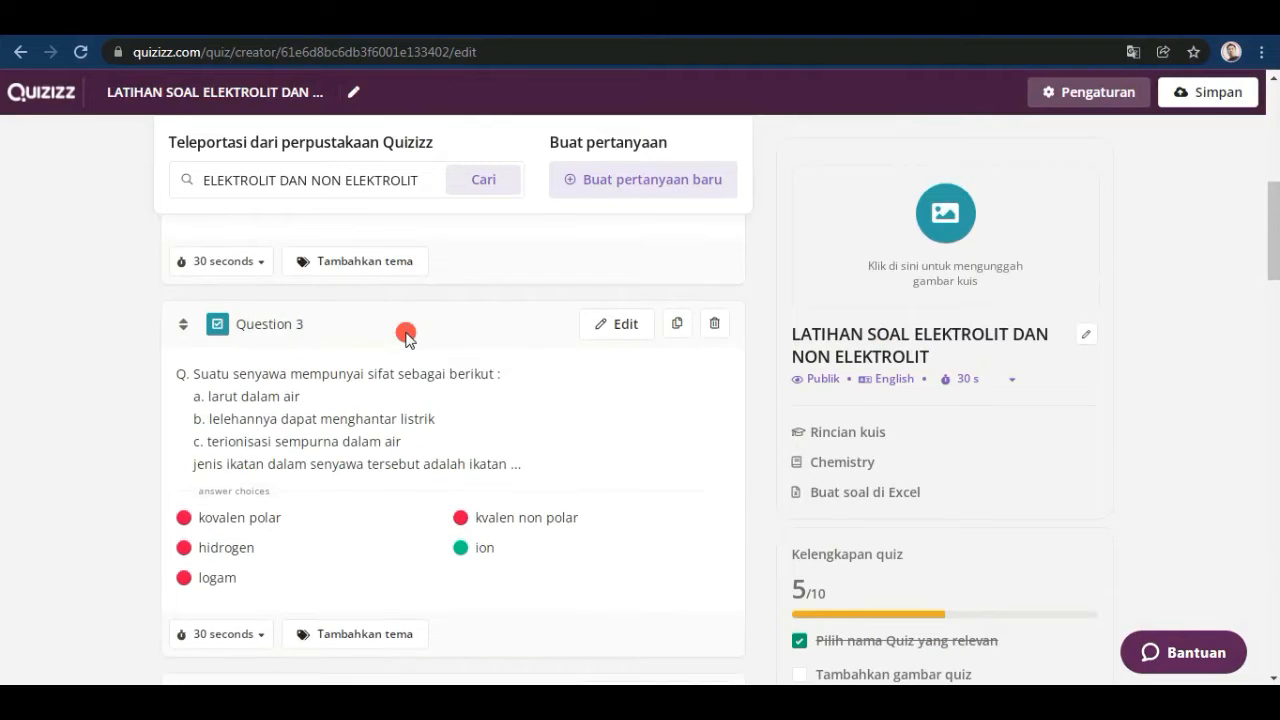
{"action": "scroll", "coordinate": [405, 336], "scroll_direction": "up", "scroll_amount": 7}
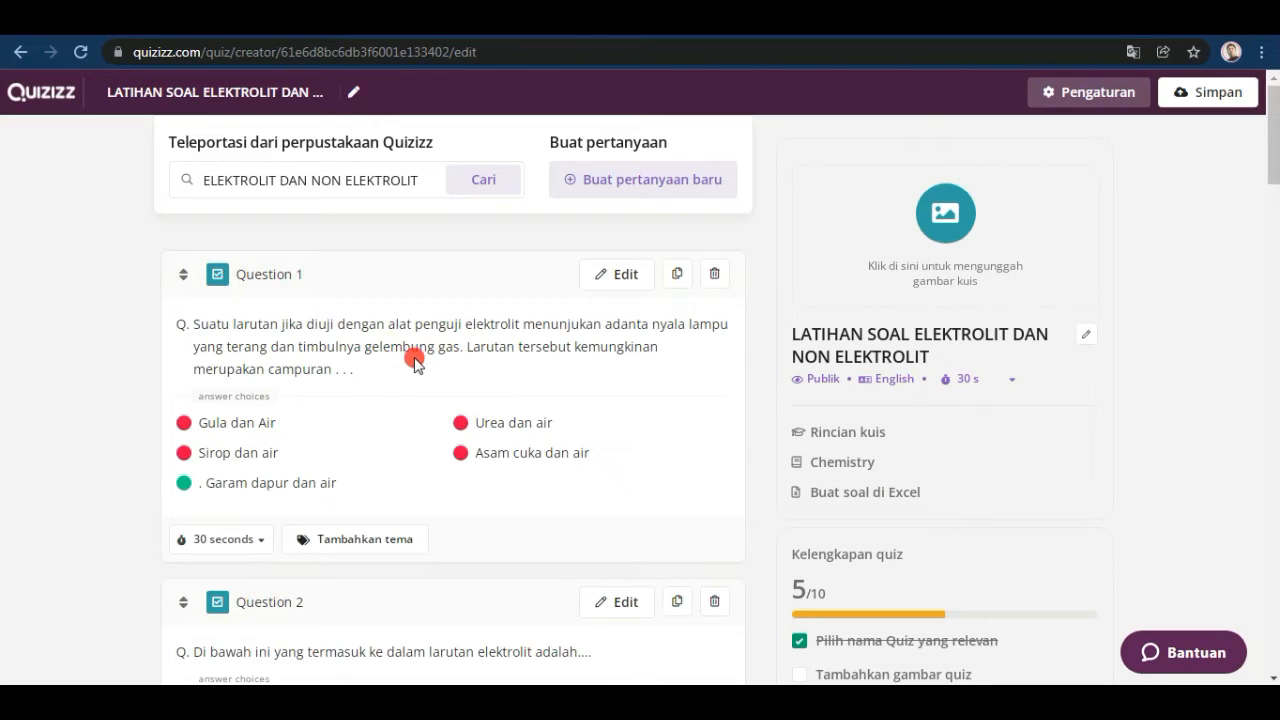
{"action": "left_click", "coordinate": [1216, 93]}
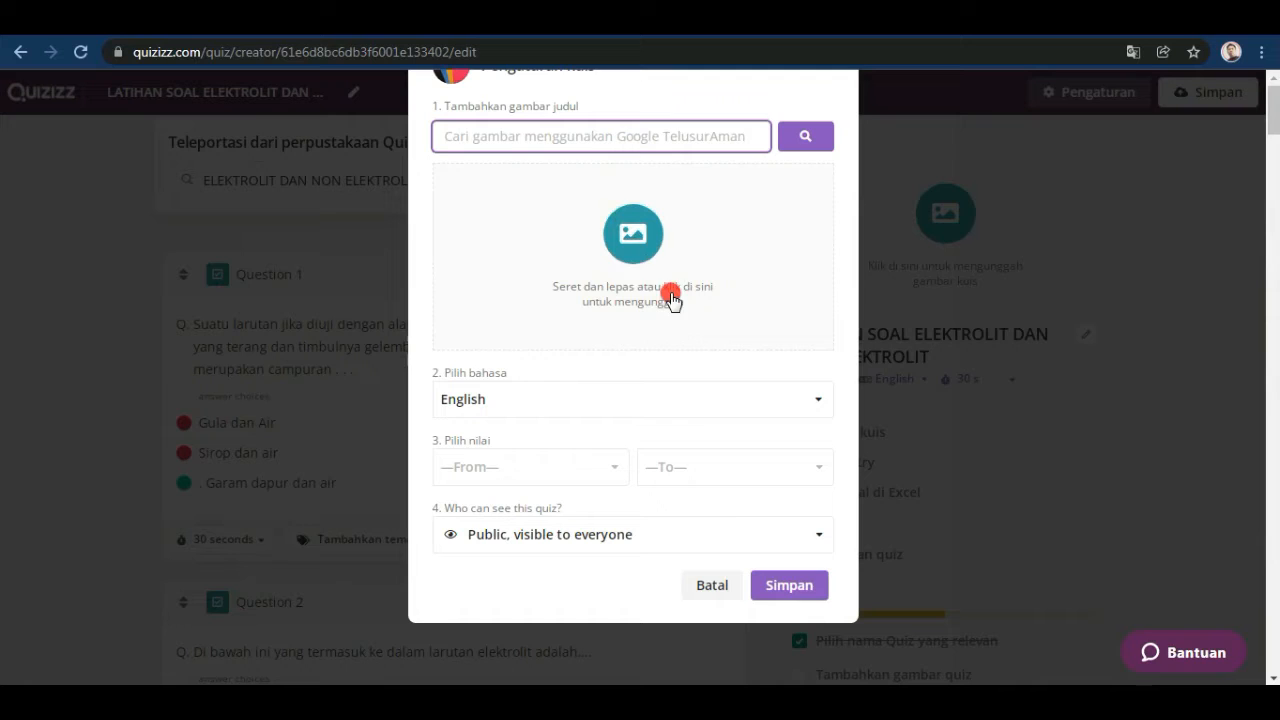
{"action": "left_click", "coordinate": [634, 246]}
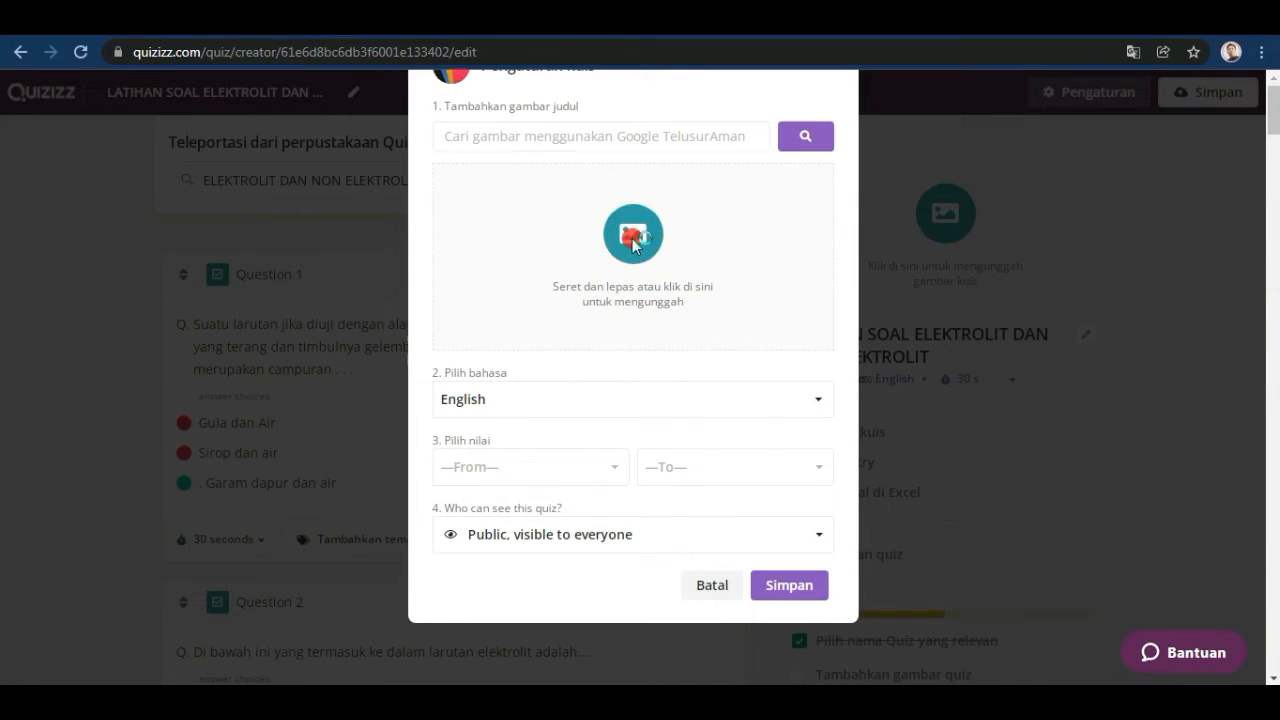
{"action": "left_click", "coordinate": [634, 246]}
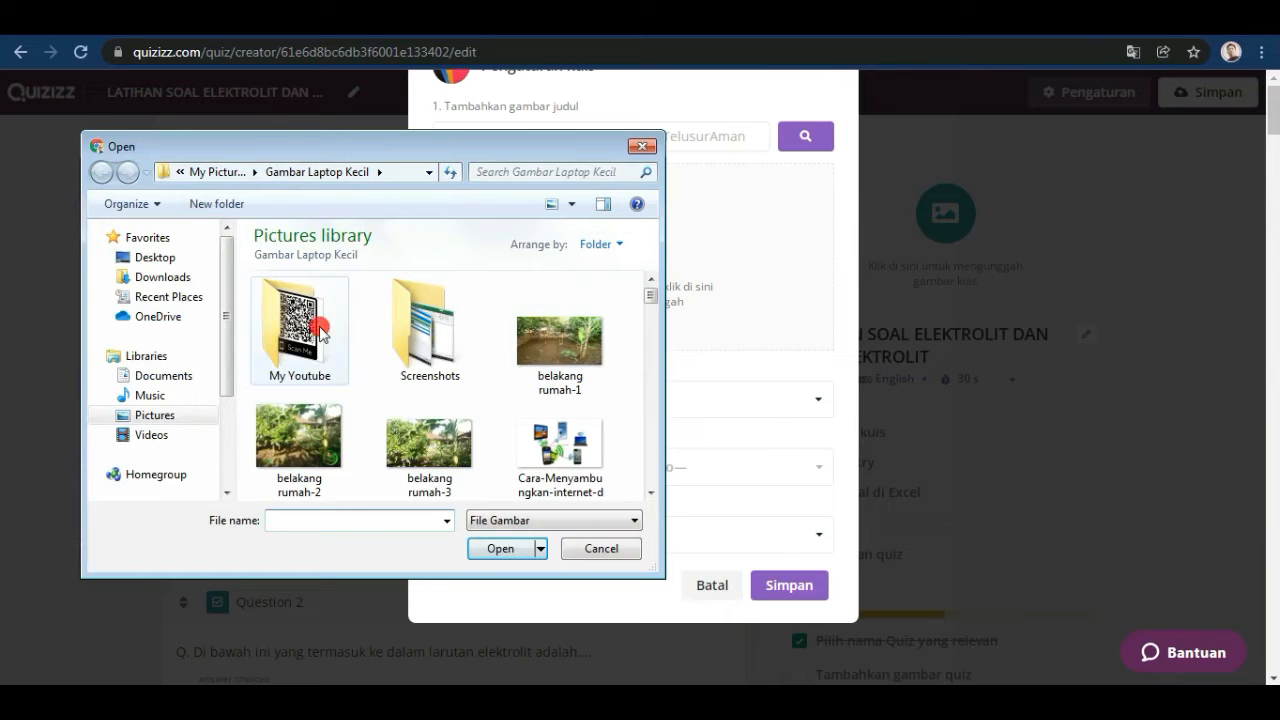
{"action": "left_click_drag", "start_coordinate": [651, 295], "coordinate": [651, 358]}
{"action": "left_click", "coordinate": [641, 150]}
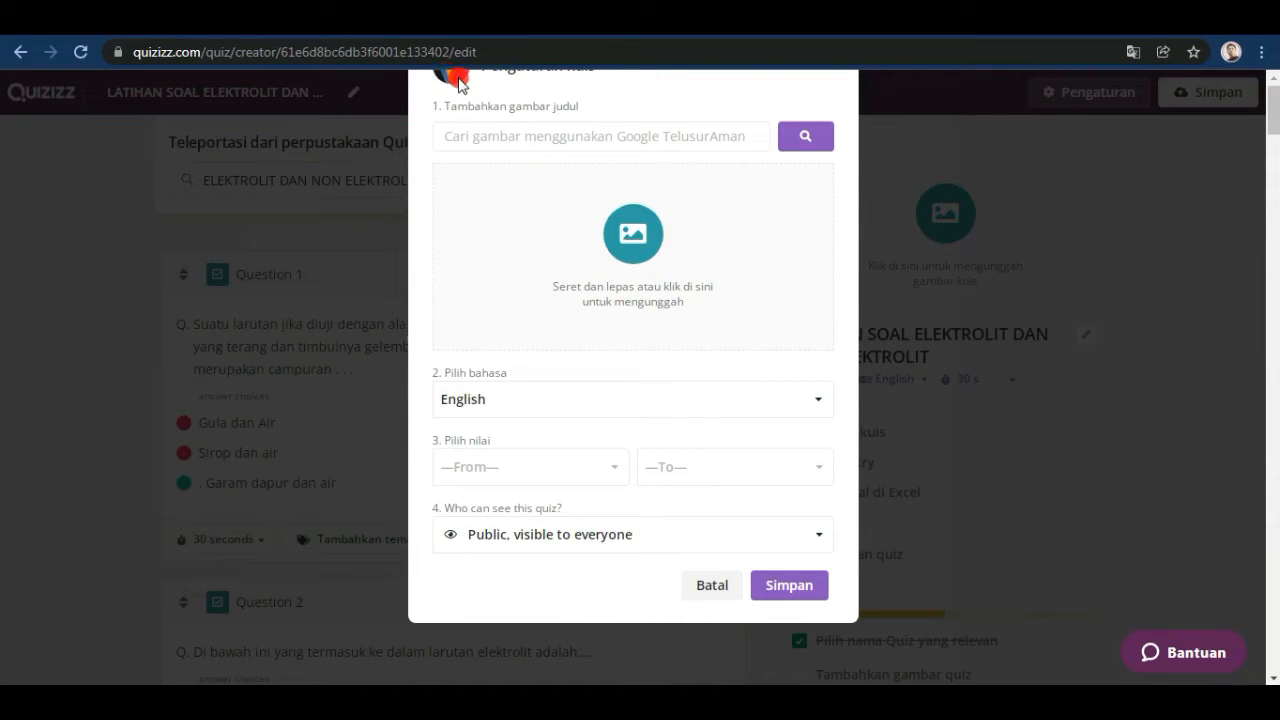
Step: Search title images for "ELEKTROLIT DAN NON ELEKTROLIT" and insert the picture of a beaker with electrodes wired to a bulb and batteries
{"action": "left_click", "coordinate": [483, 140]}
{"action": "type", "text": "ELEKTROLIT DAN NON ELEKTROLIT"}
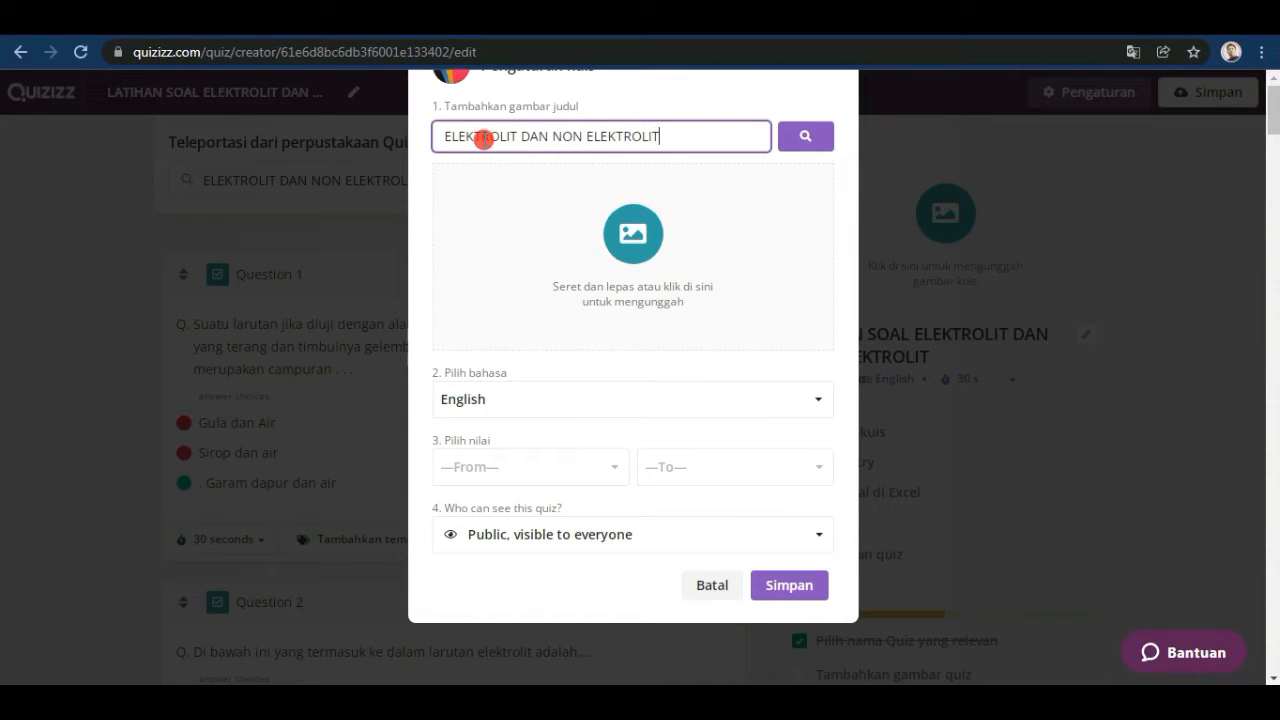
{"action": "left_click", "coordinate": [806, 138]}
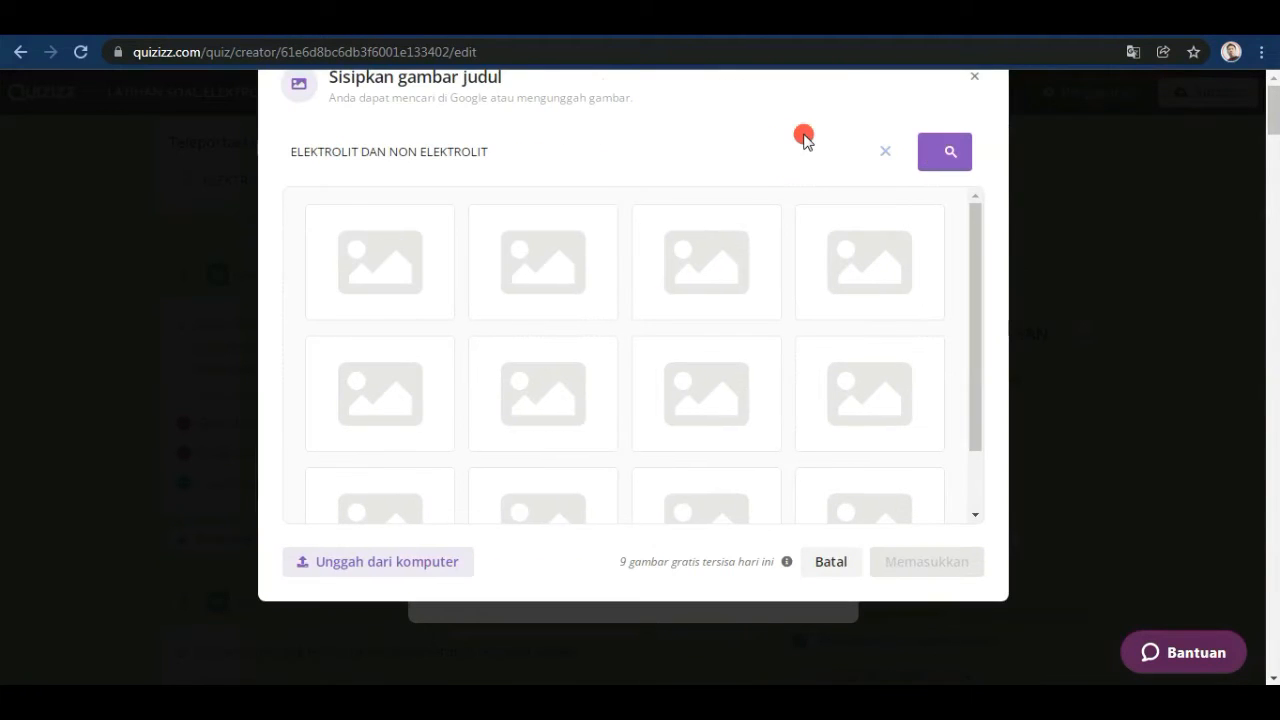
{"action": "scroll", "coordinate": [714, 257], "scroll_direction": "down", "scroll_amount": 4}
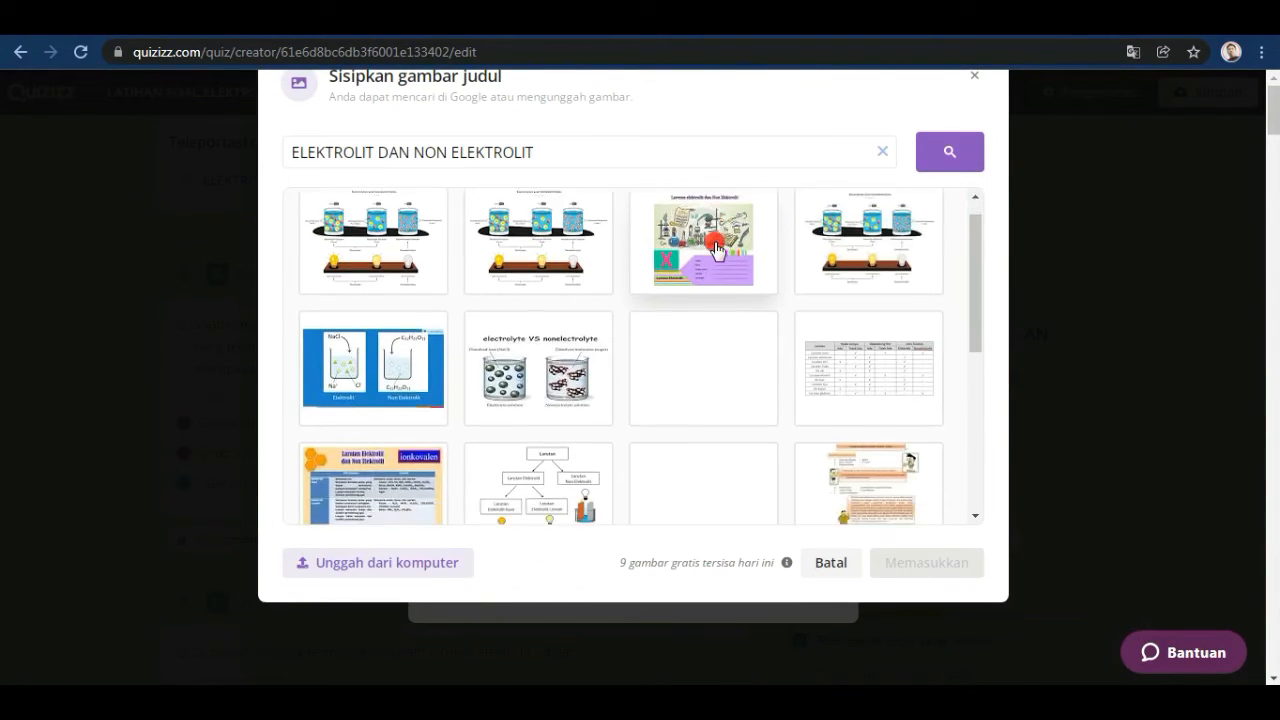
{"action": "scroll", "coordinate": [706, 290], "scroll_direction": "up", "scroll_amount": 1}
{"action": "scroll", "coordinate": [702, 290], "scroll_direction": "down", "scroll_amount": 2}
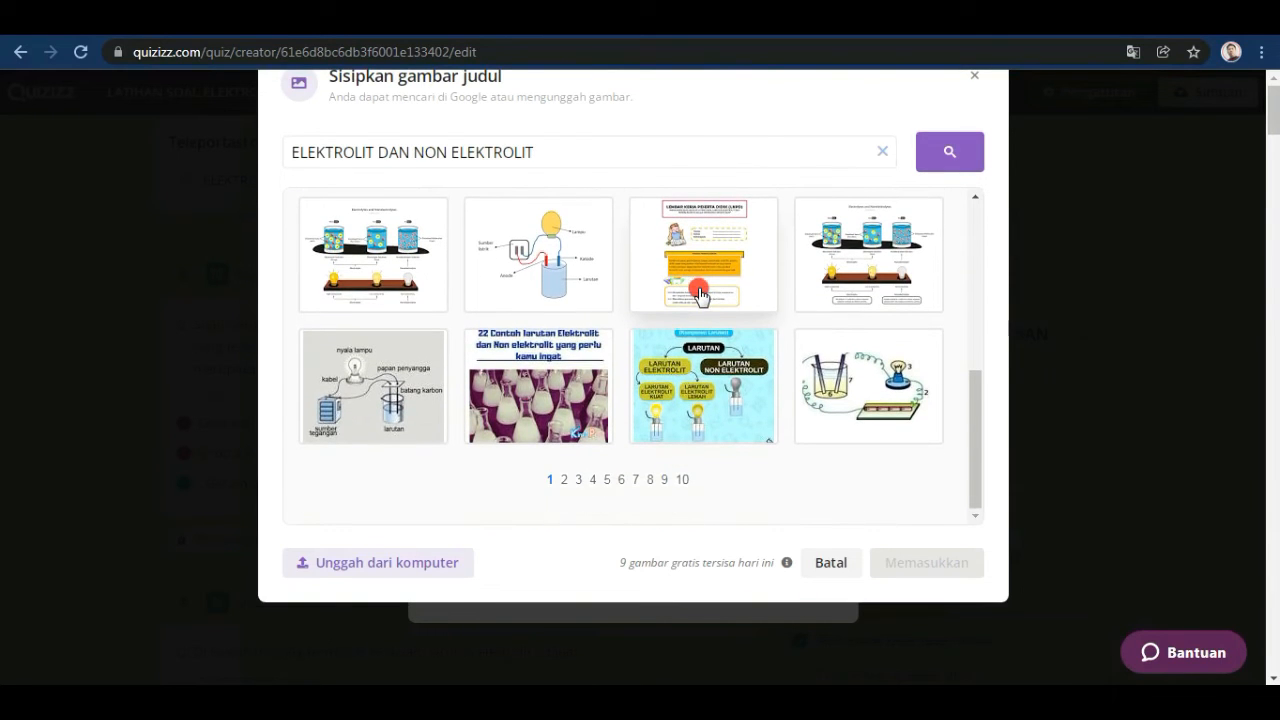
{"action": "left_click", "coordinate": [893, 388]}
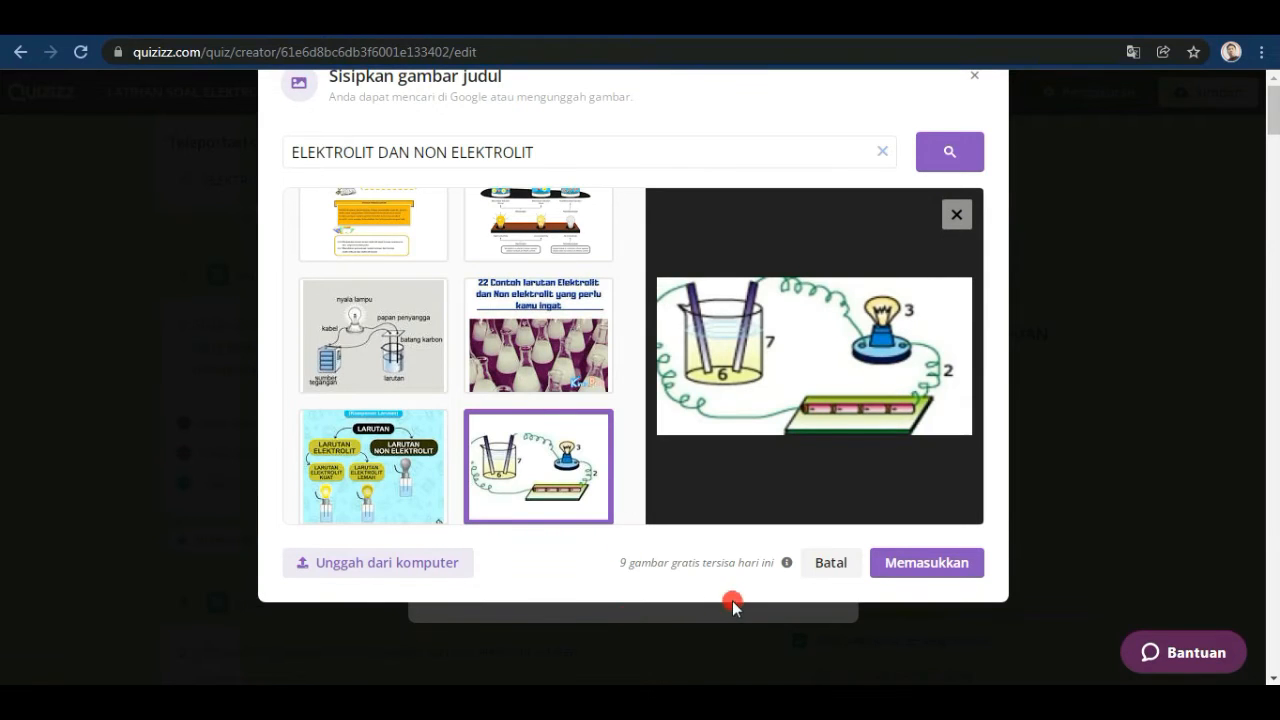
{"action": "left_click", "coordinate": [920, 568]}
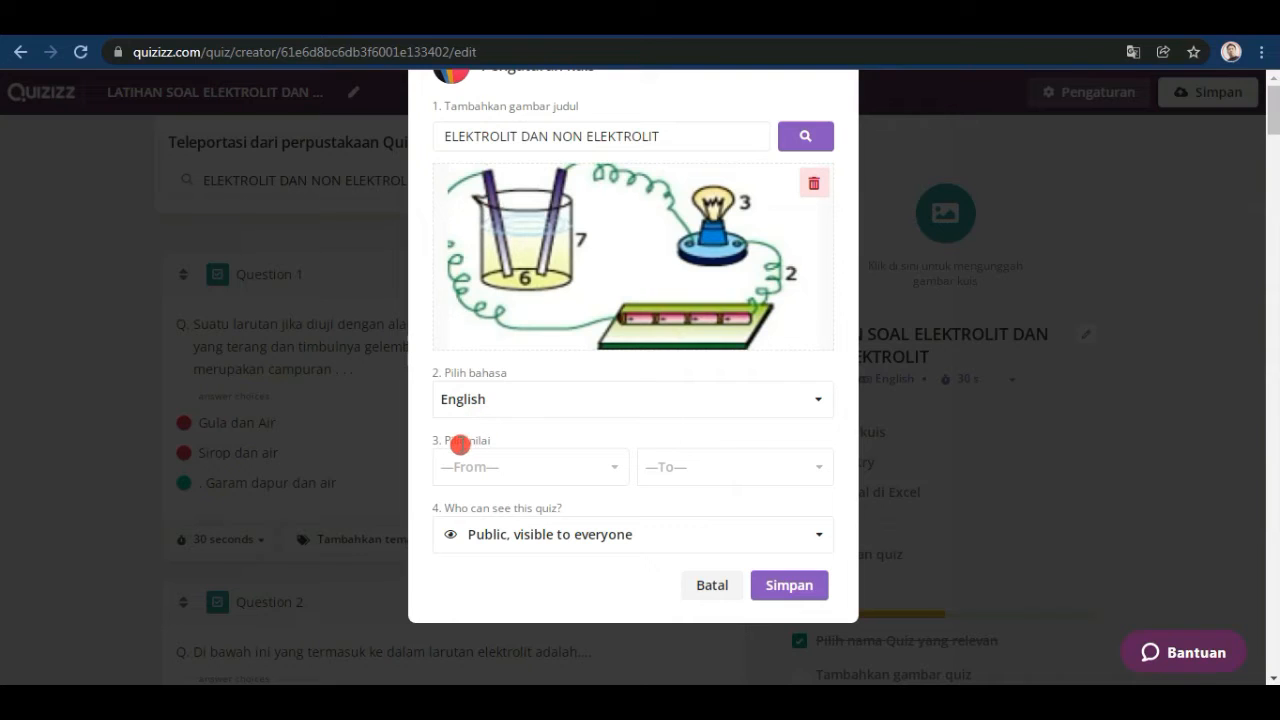
Step: Set the quiz language to Indonesian and the grade range from 10th to 10th
{"action": "left_click", "coordinate": [818, 405]}
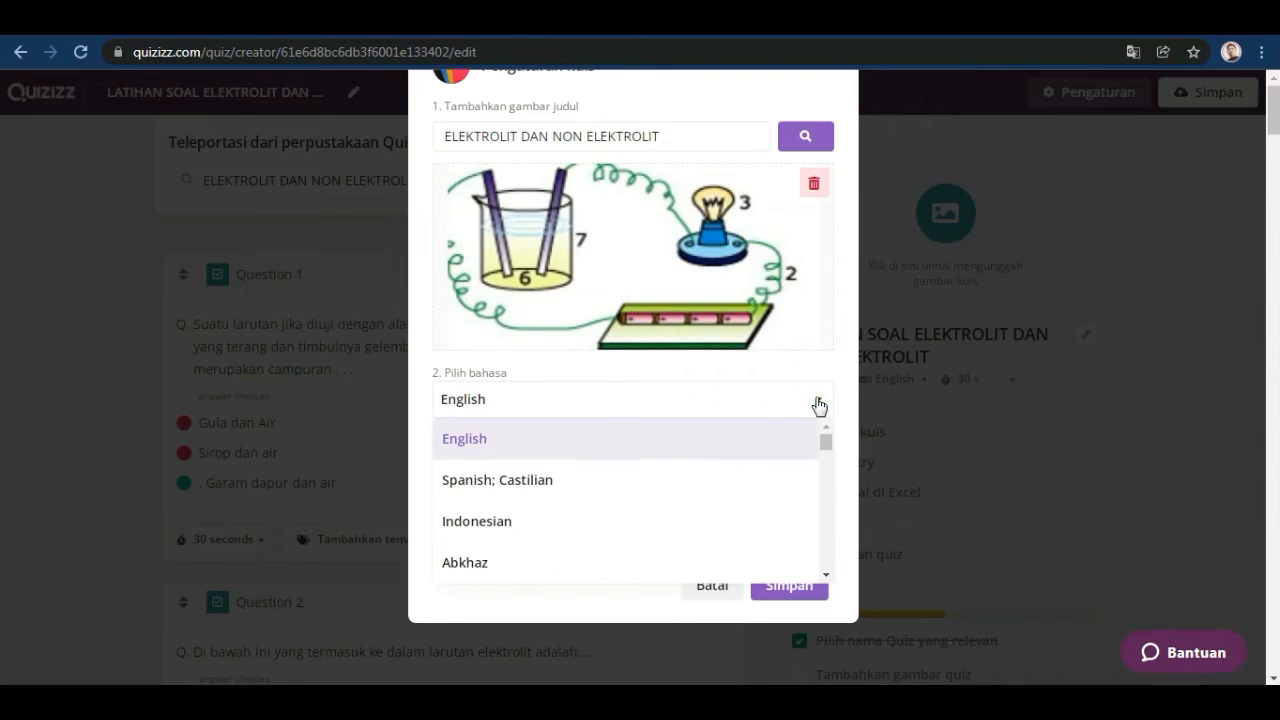
{"action": "left_click", "coordinate": [477, 527]}
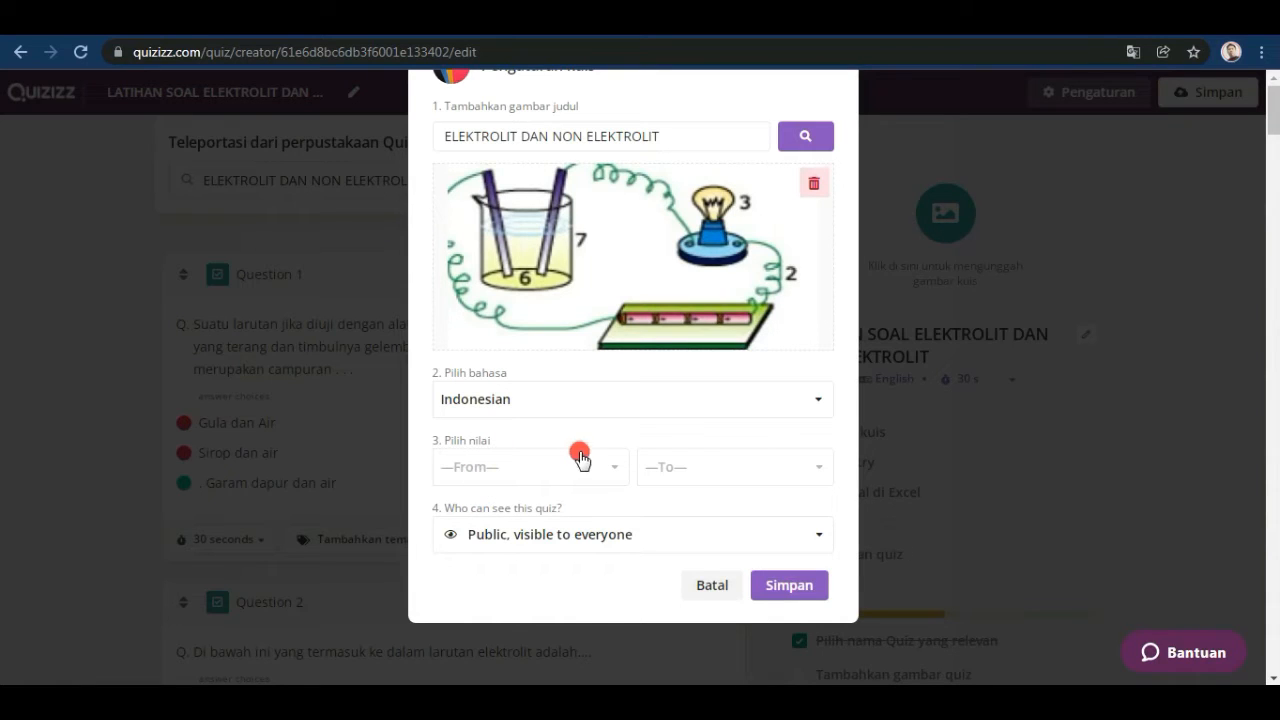
{"action": "left_click", "coordinate": [615, 474]}
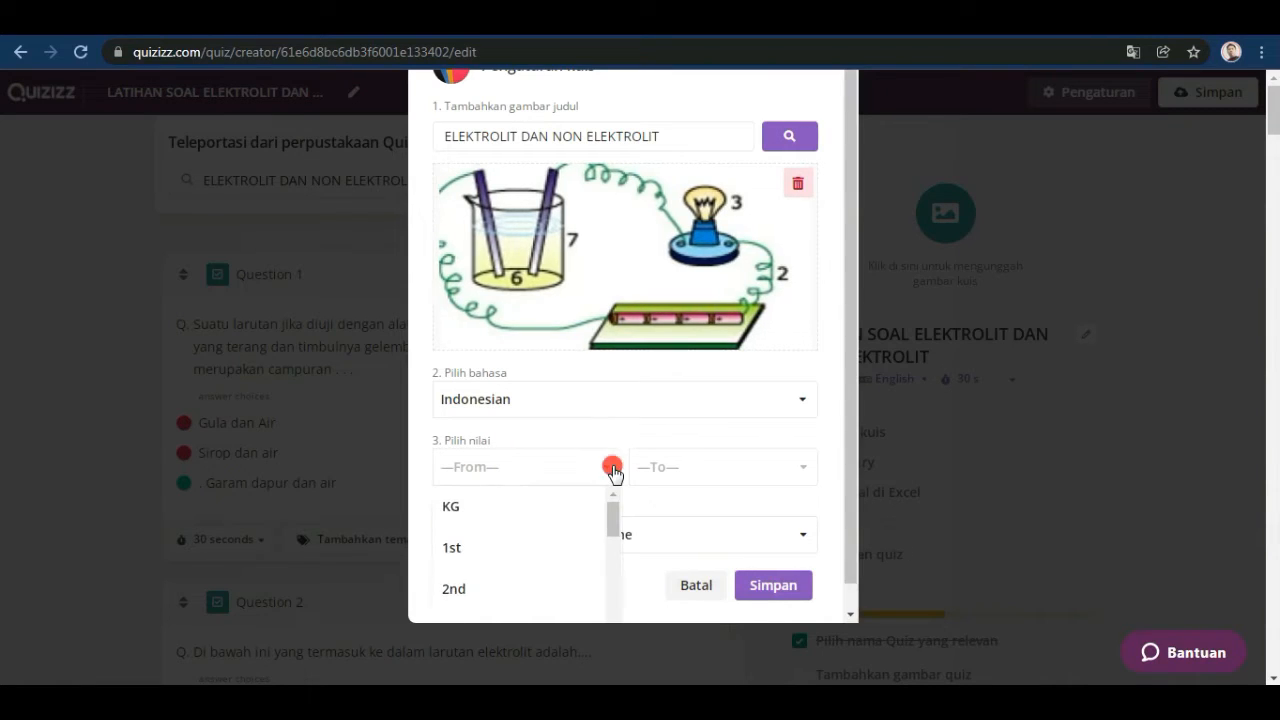
{"action": "scroll", "coordinate": [591, 516], "scroll_direction": "down", "scroll_amount": 2}
{"action": "scroll", "coordinate": [591, 518], "scroll_direction": "down", "scroll_amount": 2}
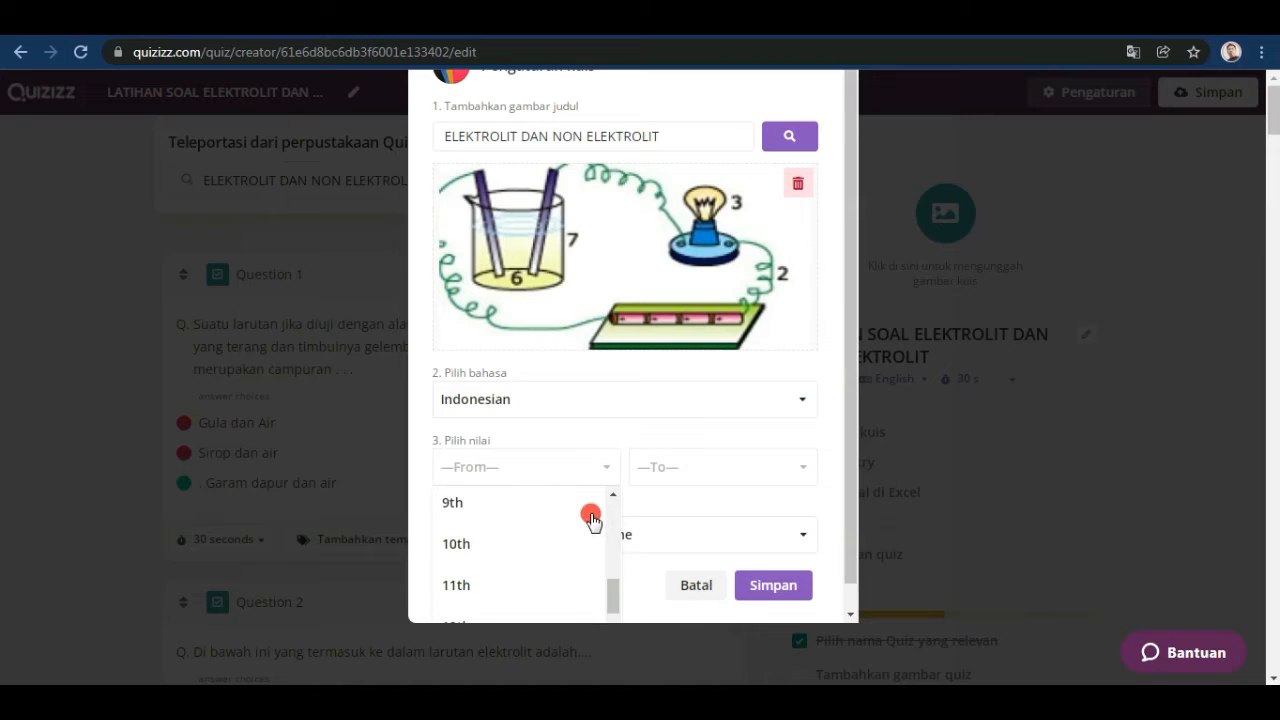
{"action": "left_click", "coordinate": [453, 544]}
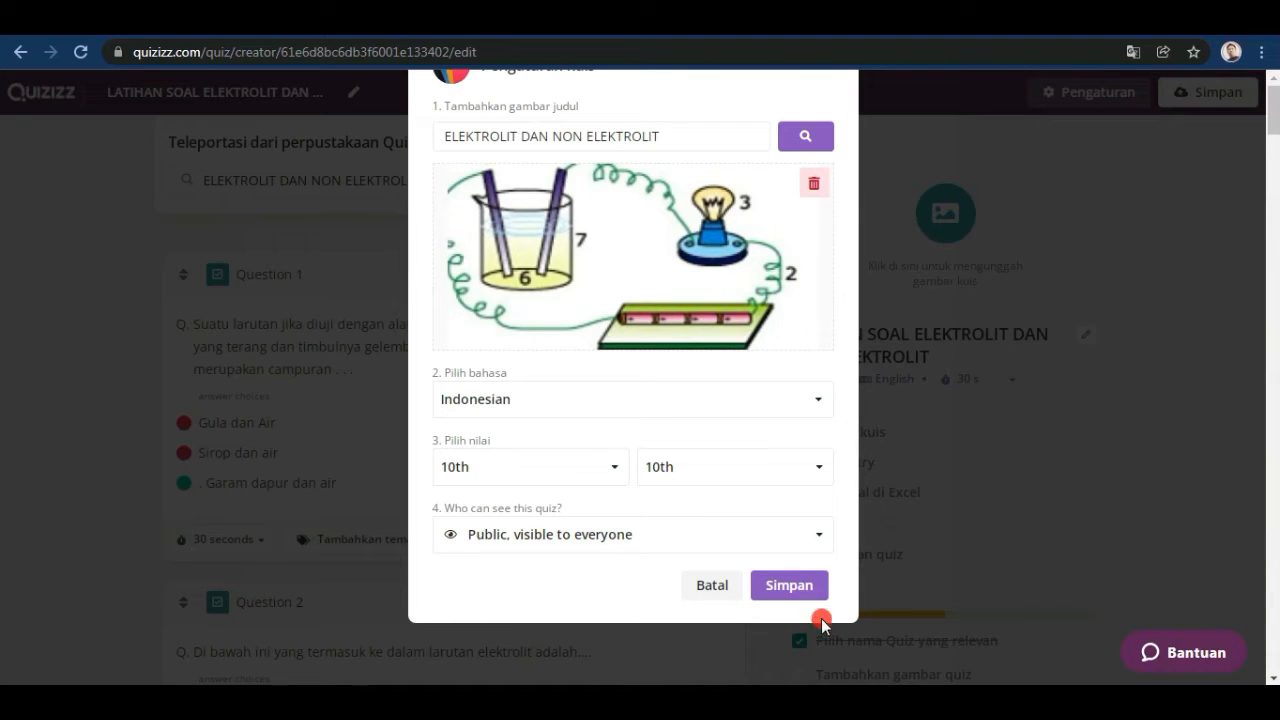
Step: Switch the quiz's visibility to private and back to public, visible to everyone
{"action": "left_click", "coordinate": [817, 538]}
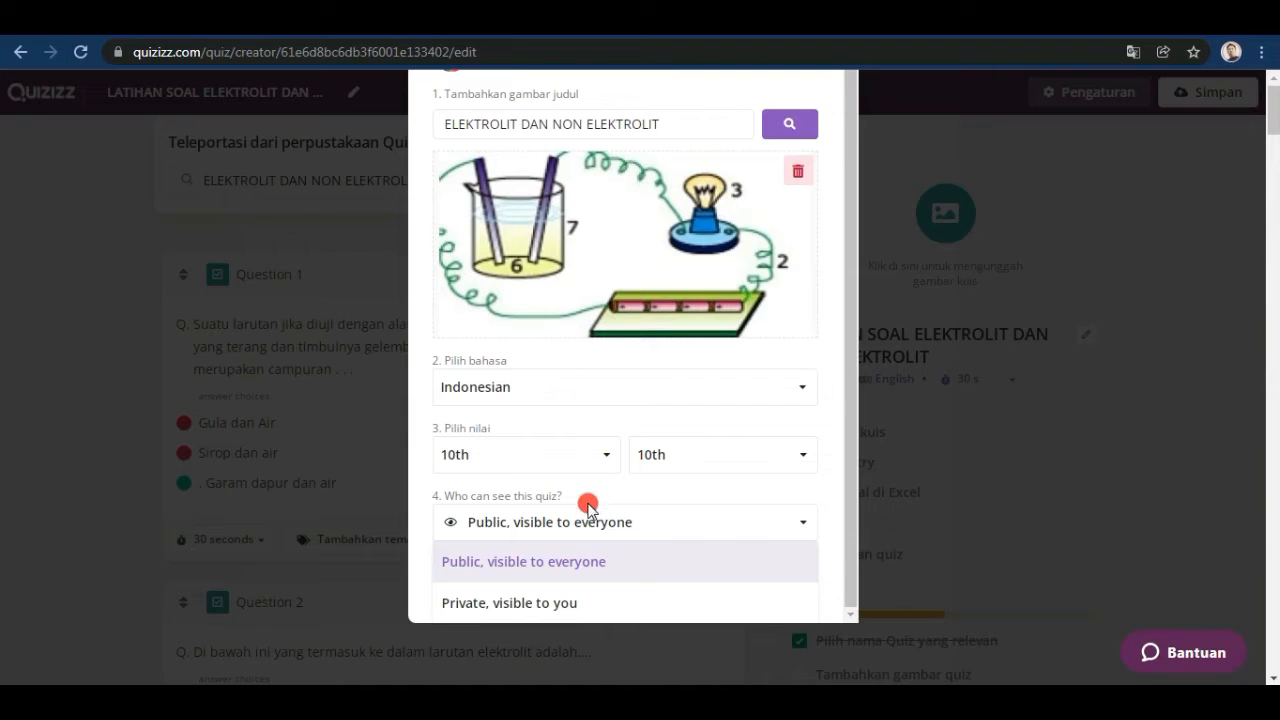
{"action": "left_click", "coordinate": [460, 604]}
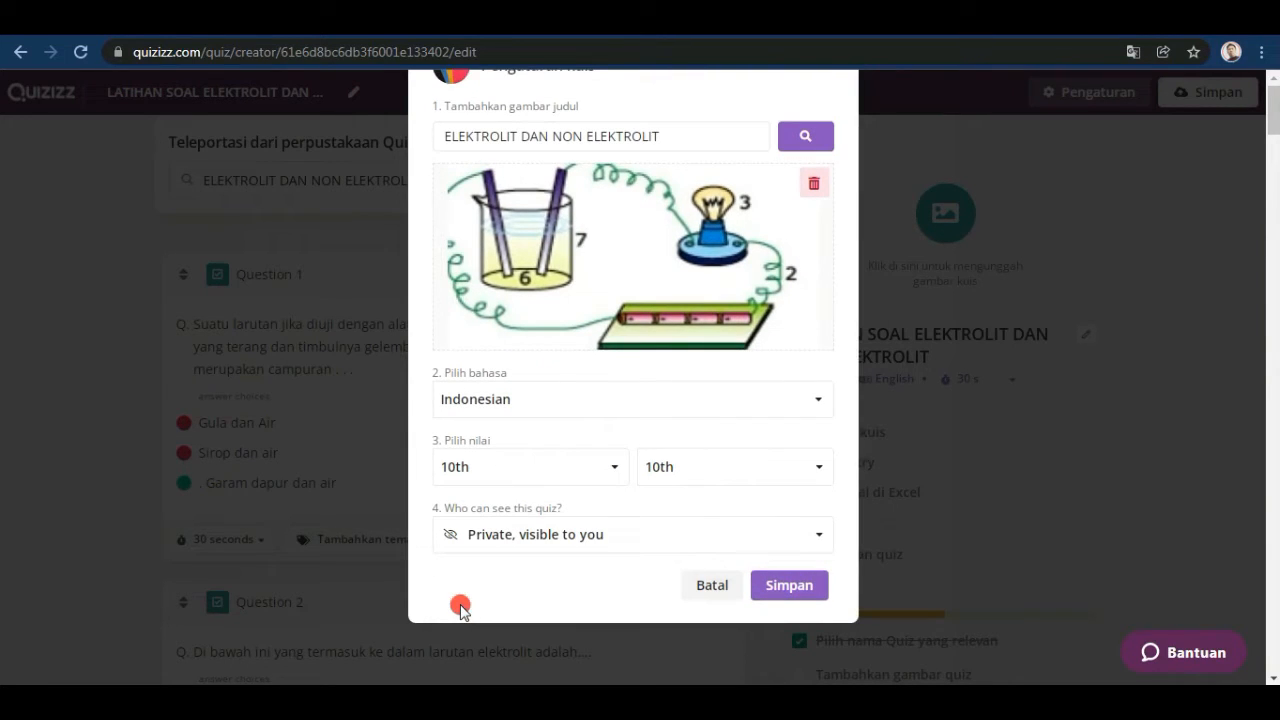
{"action": "left_click", "coordinate": [817, 536]}
{"action": "left_click", "coordinate": [522, 571]}
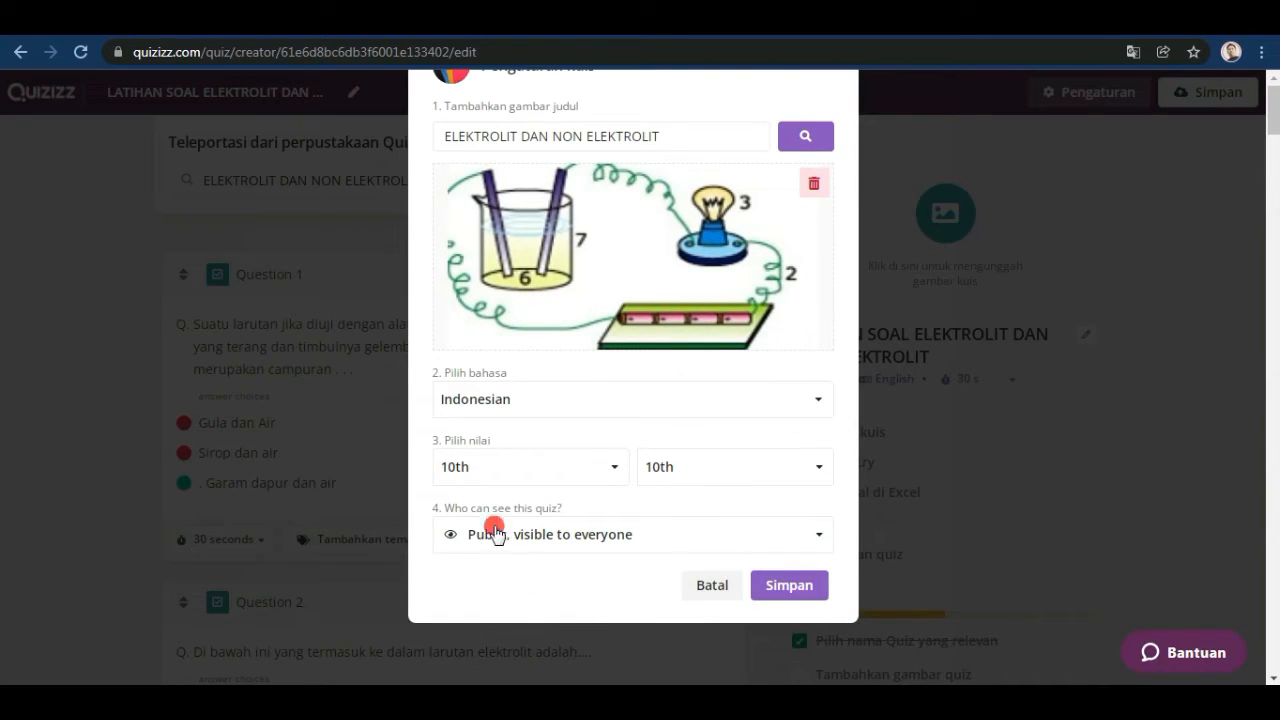
Step: Save the quiz settings and look over the finished quiz's page and its first questions
{"action": "left_click", "coordinate": [790, 588]}
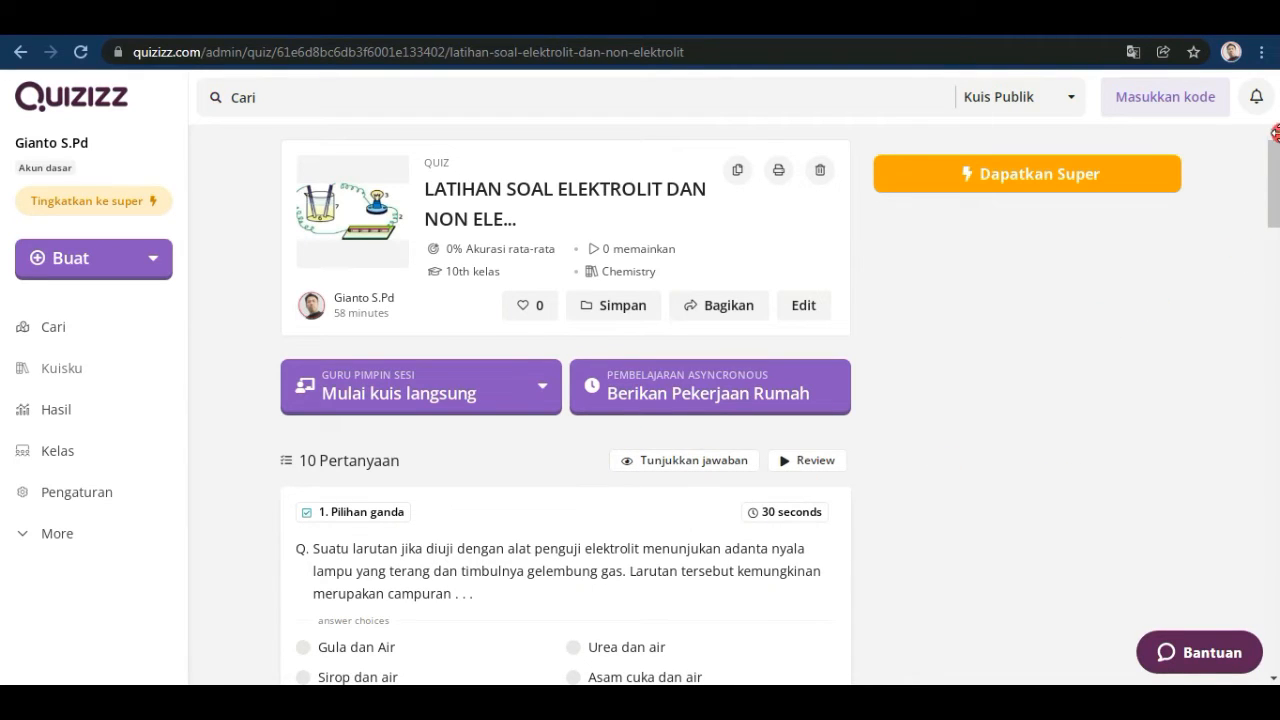
{"action": "scroll", "coordinate": [1008, 369], "scroll_direction": "down", "scroll_amount": 2}
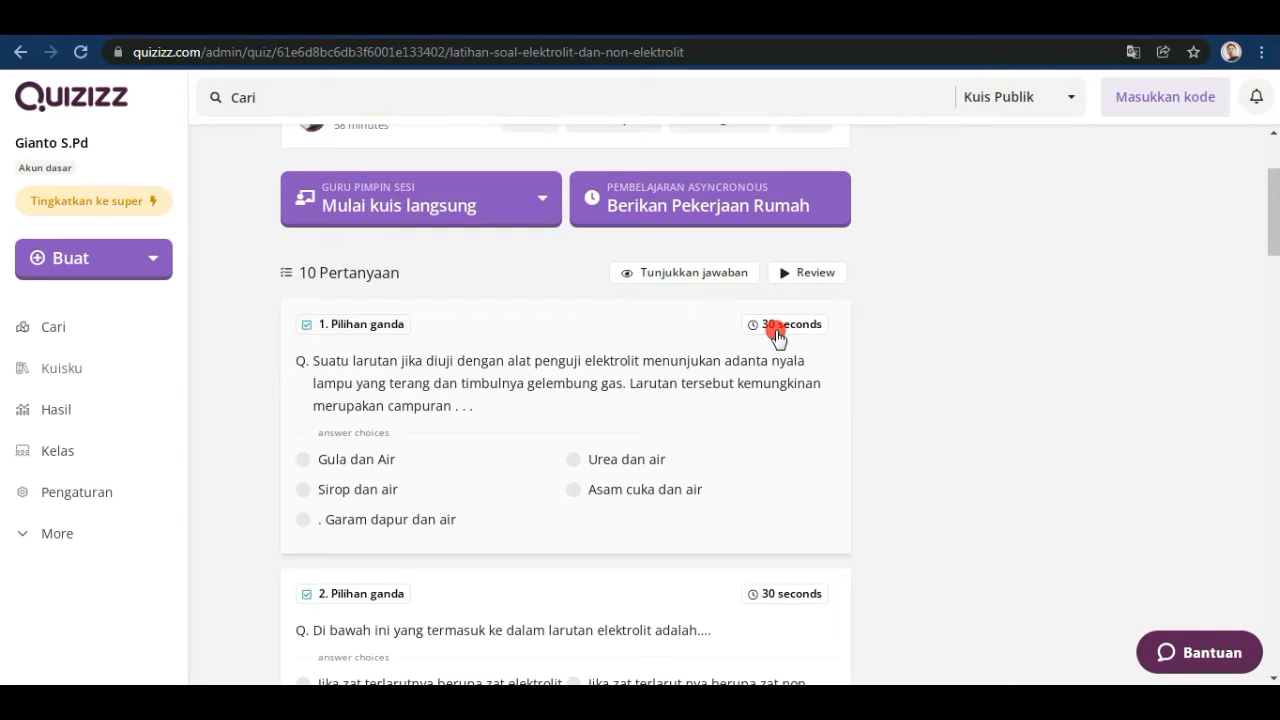
{"action": "scroll", "coordinate": [757, 383], "scroll_direction": "up", "scroll_amount": 1}
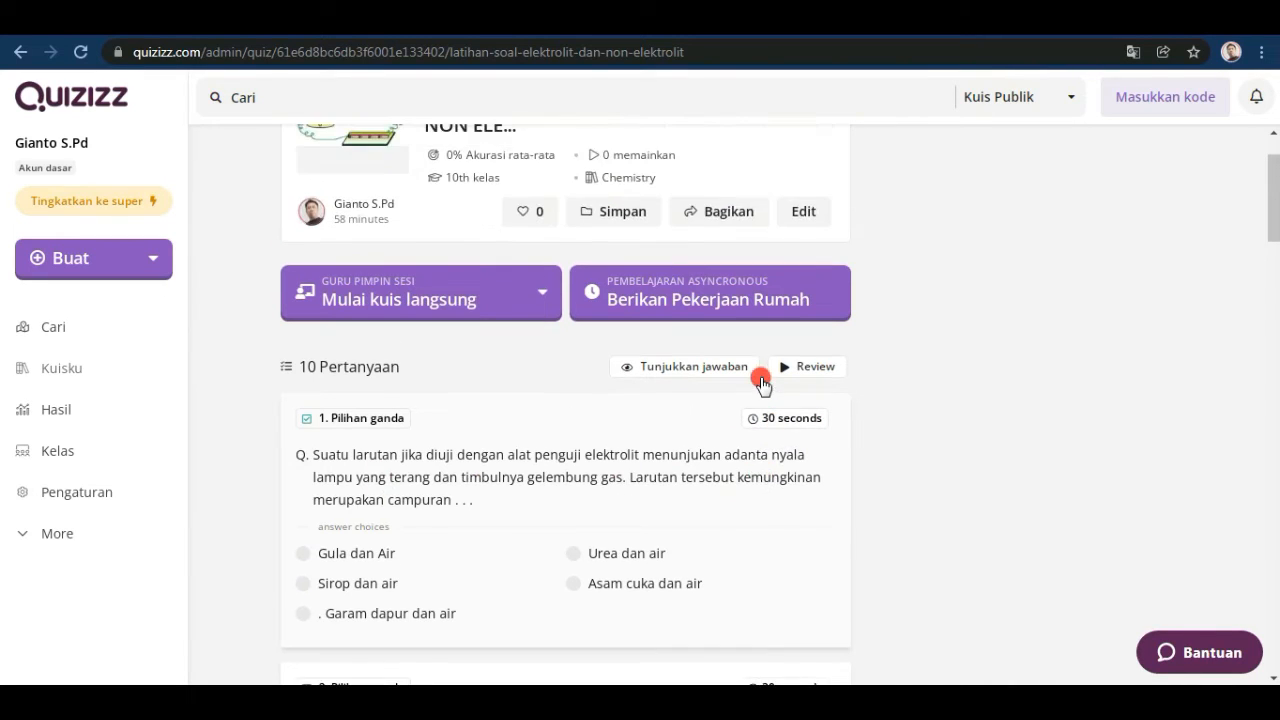
{"action": "scroll", "coordinate": [880, 215], "scroll_direction": "up", "scroll_amount": 1}
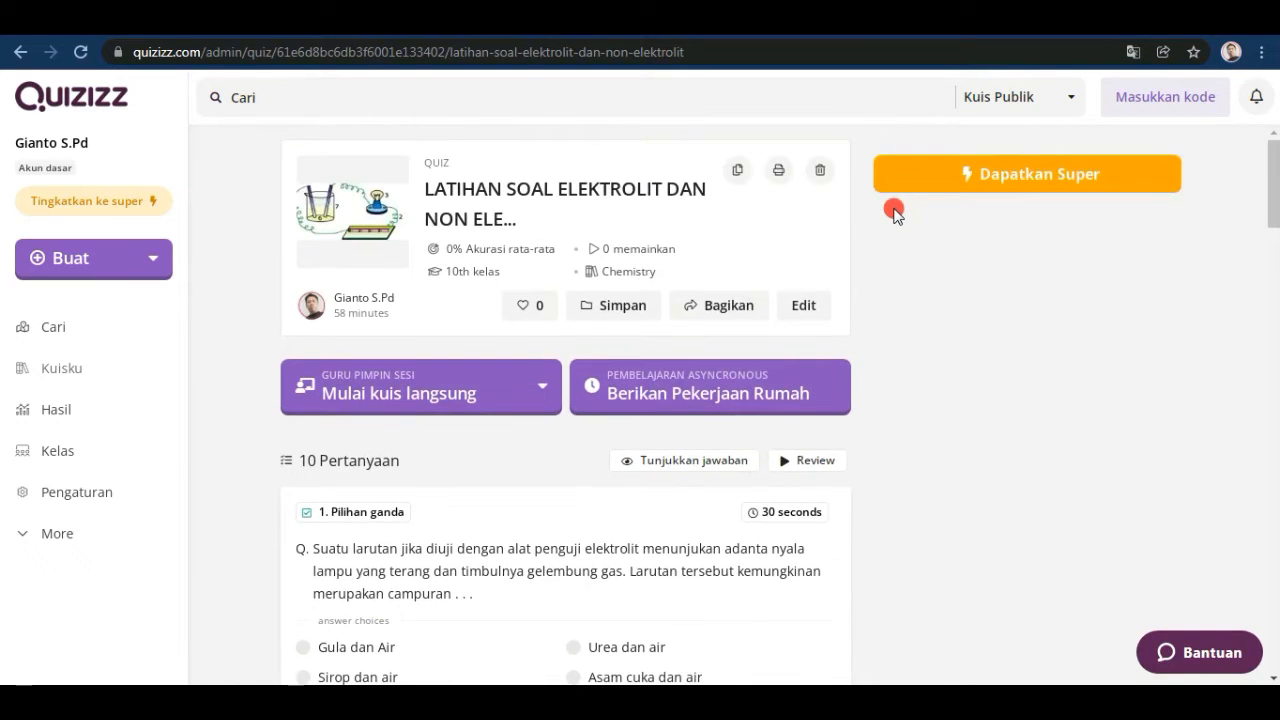
Step: Reopen the quiz for editing and set question 1's time limit to 1 minute
{"action": "left_click", "coordinate": [809, 307]}
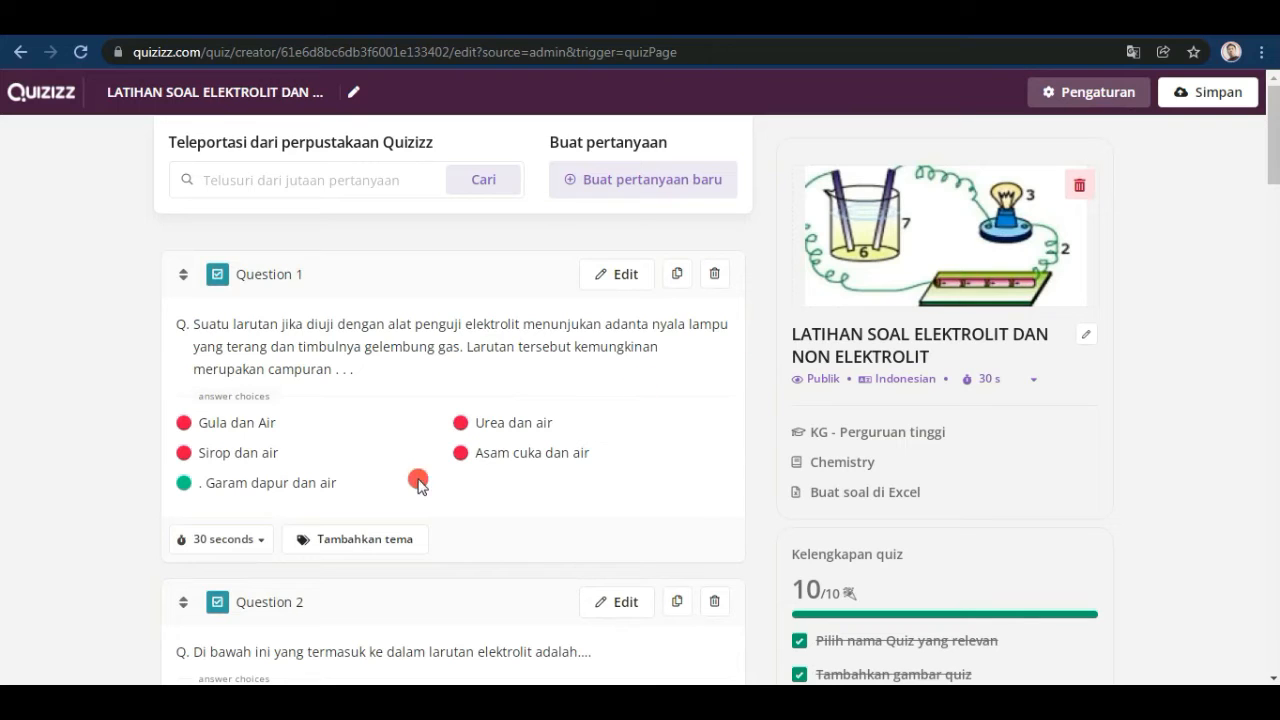
{"action": "left_click", "coordinate": [262, 543]}
{"action": "left_click_drag", "start_coordinate": [267, 352], "coordinate": [268, 407]}
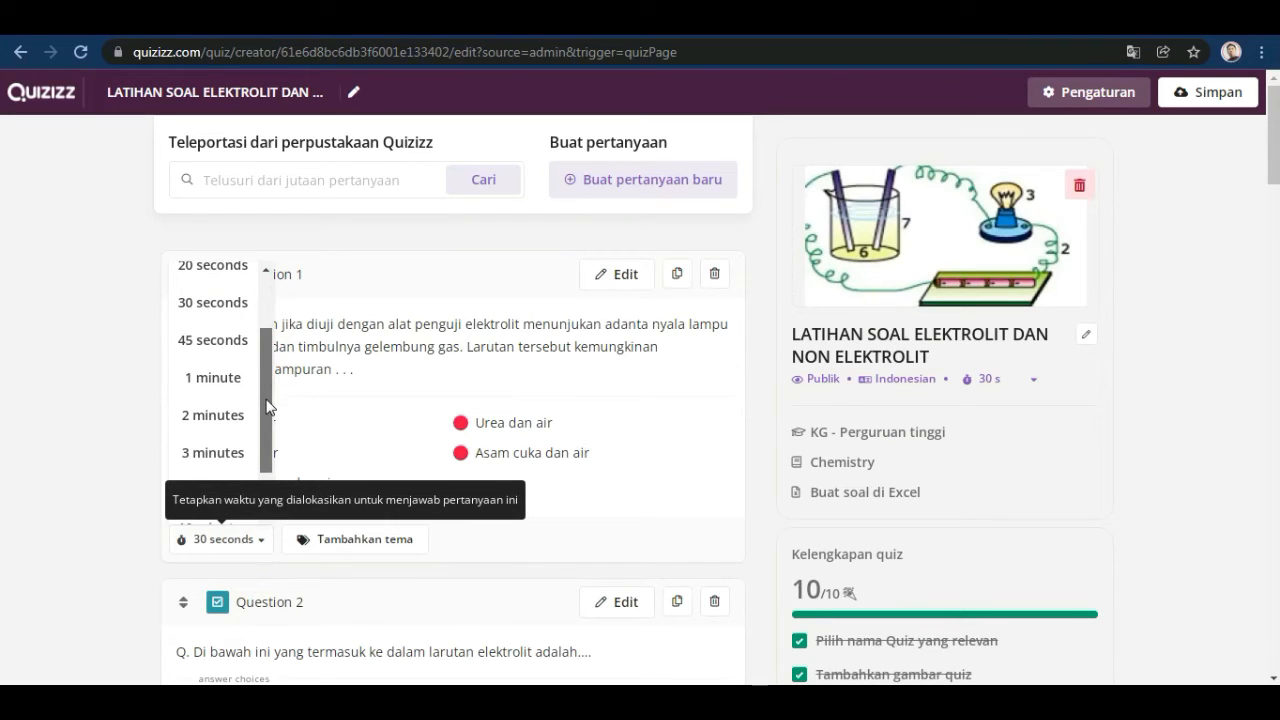
{"action": "left_click_drag", "start_coordinate": [268, 407], "coordinate": [271, 420]}
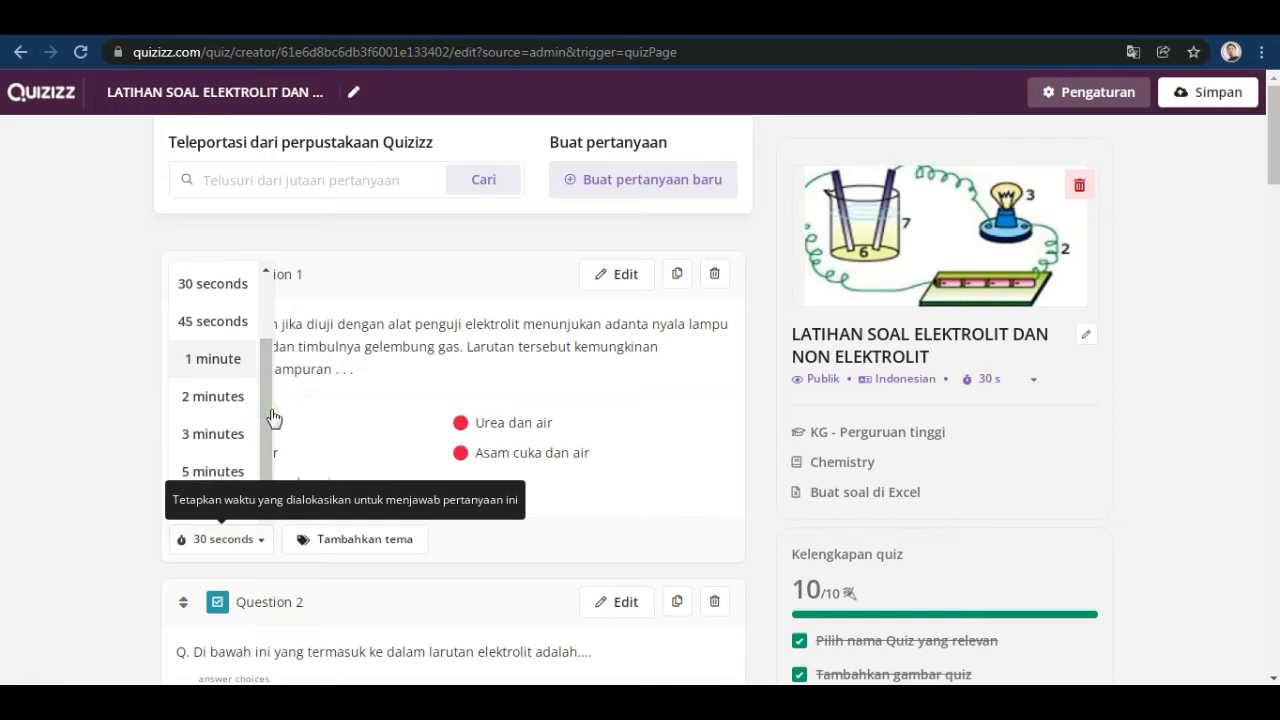
{"action": "left_click", "coordinate": [219, 358]}
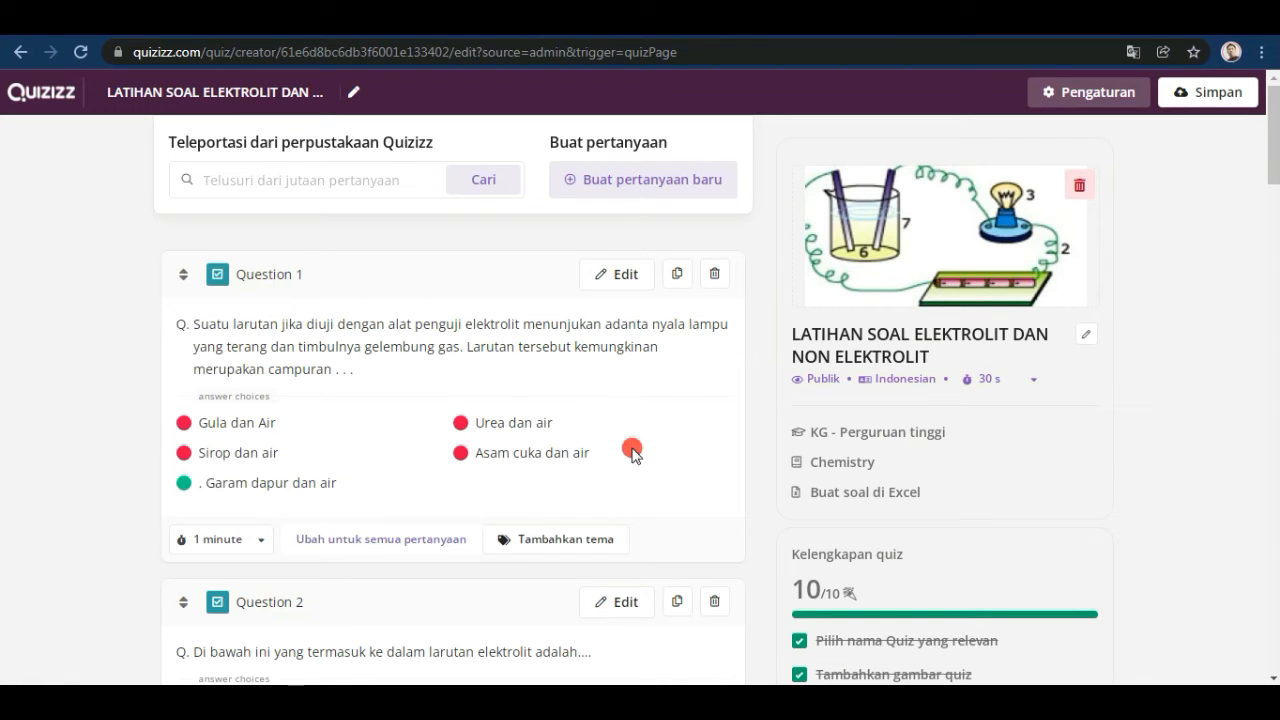
Step: Set question 2's time limit to 45 seconds
{"action": "scroll", "coordinate": [645, 455], "scroll_direction": "down", "scroll_amount": 2}
{"action": "scroll", "coordinate": [647, 472], "scroll_direction": "down", "scroll_amount": 2}
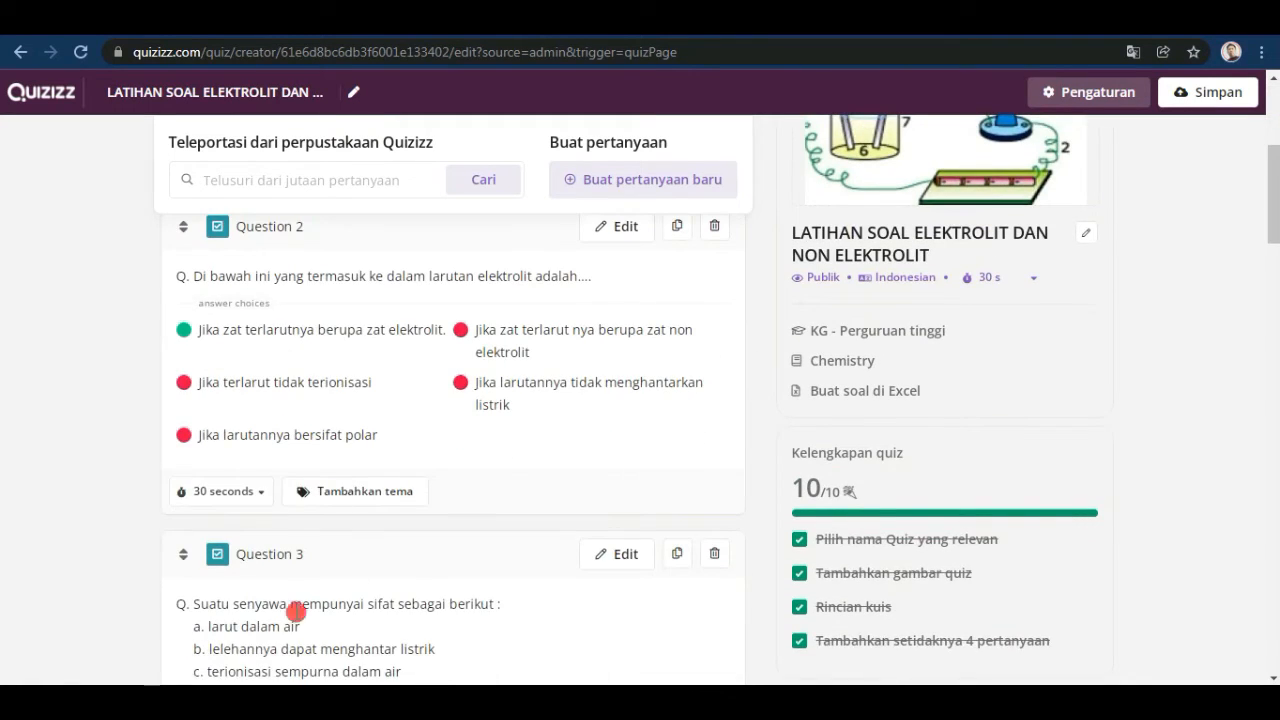
{"action": "left_click", "coordinate": [262, 495]}
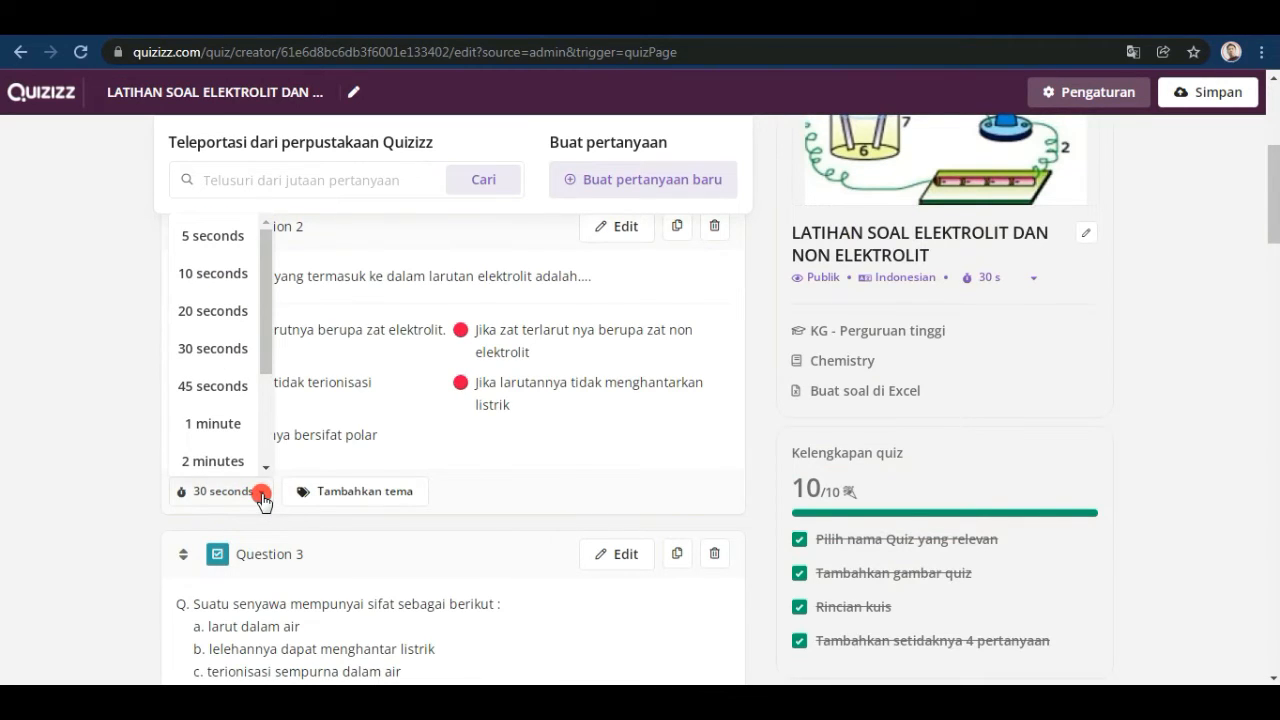
{"action": "left_click", "coordinate": [213, 386]}
Step: Look over the time limits of the following questions and save the edited quiz
{"action": "scroll", "coordinate": [265, 443], "scroll_direction": "down", "scroll_amount": 6}
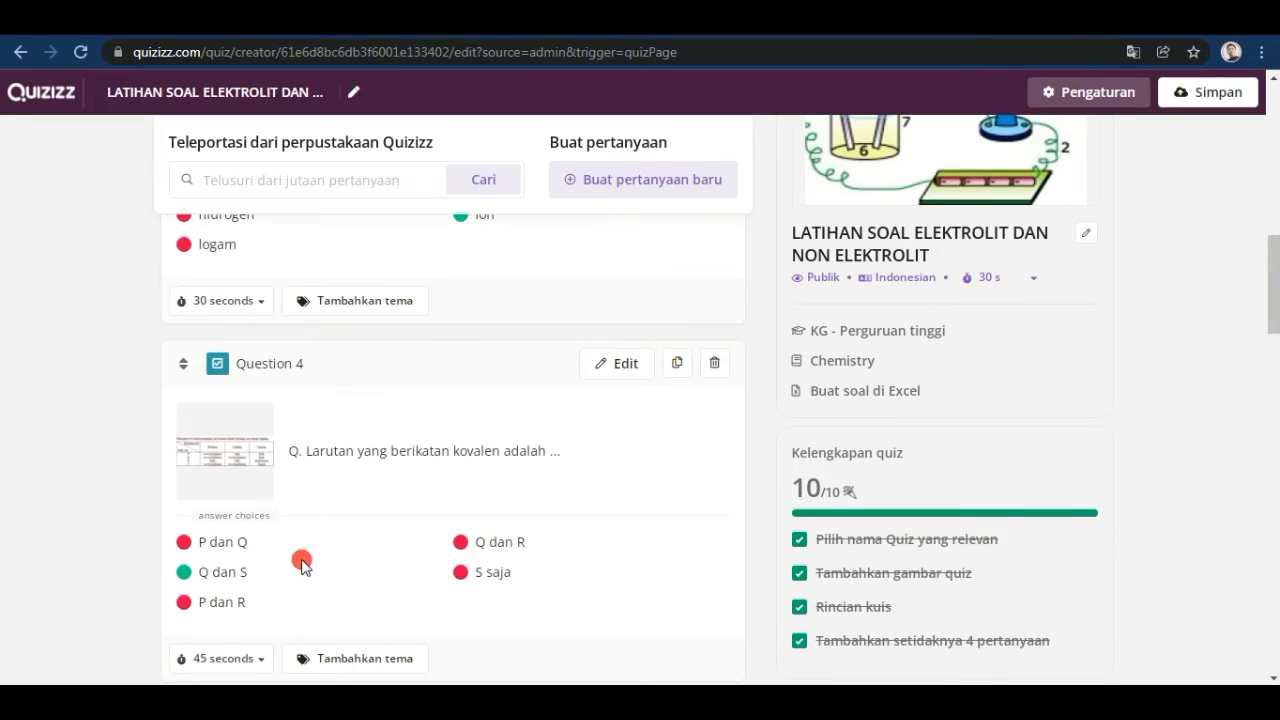
{"action": "scroll", "coordinate": [300, 578], "scroll_direction": "down", "scroll_amount": 1}
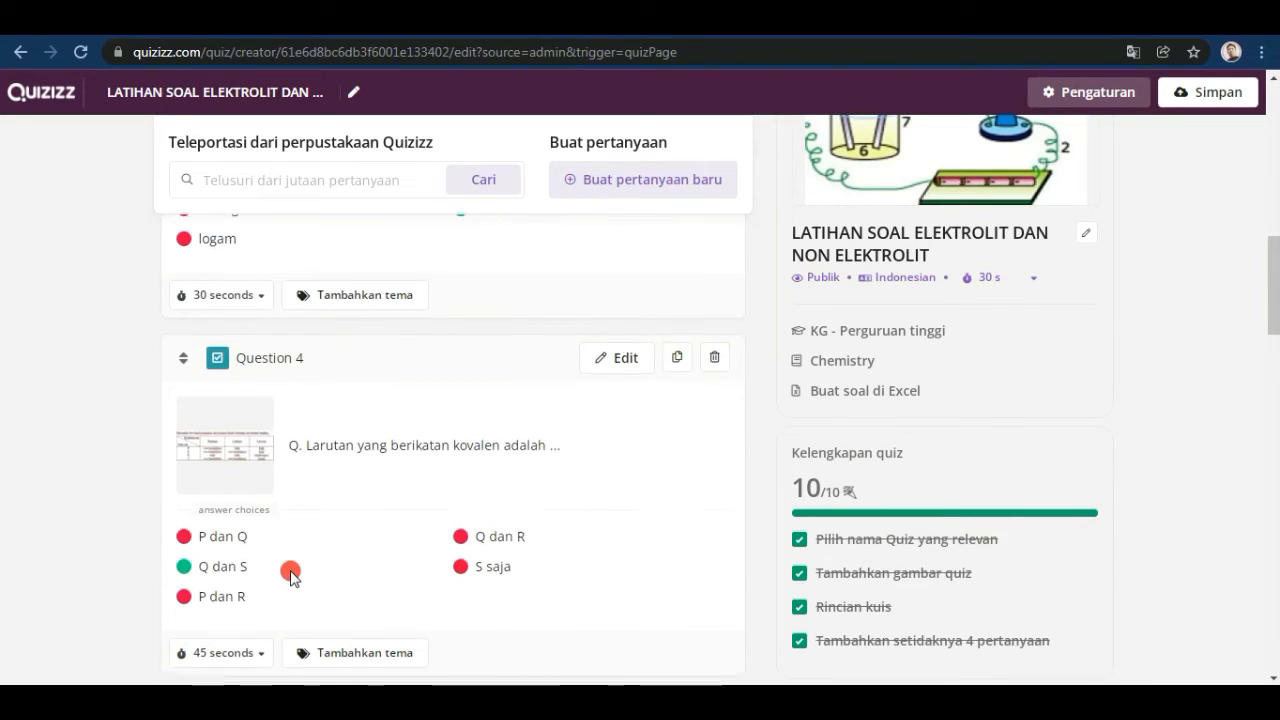
{"action": "scroll", "coordinate": [340, 545], "scroll_direction": "up", "scroll_amount": 3}
{"action": "scroll", "coordinate": [368, 517], "scroll_direction": "up", "scroll_amount": 10}
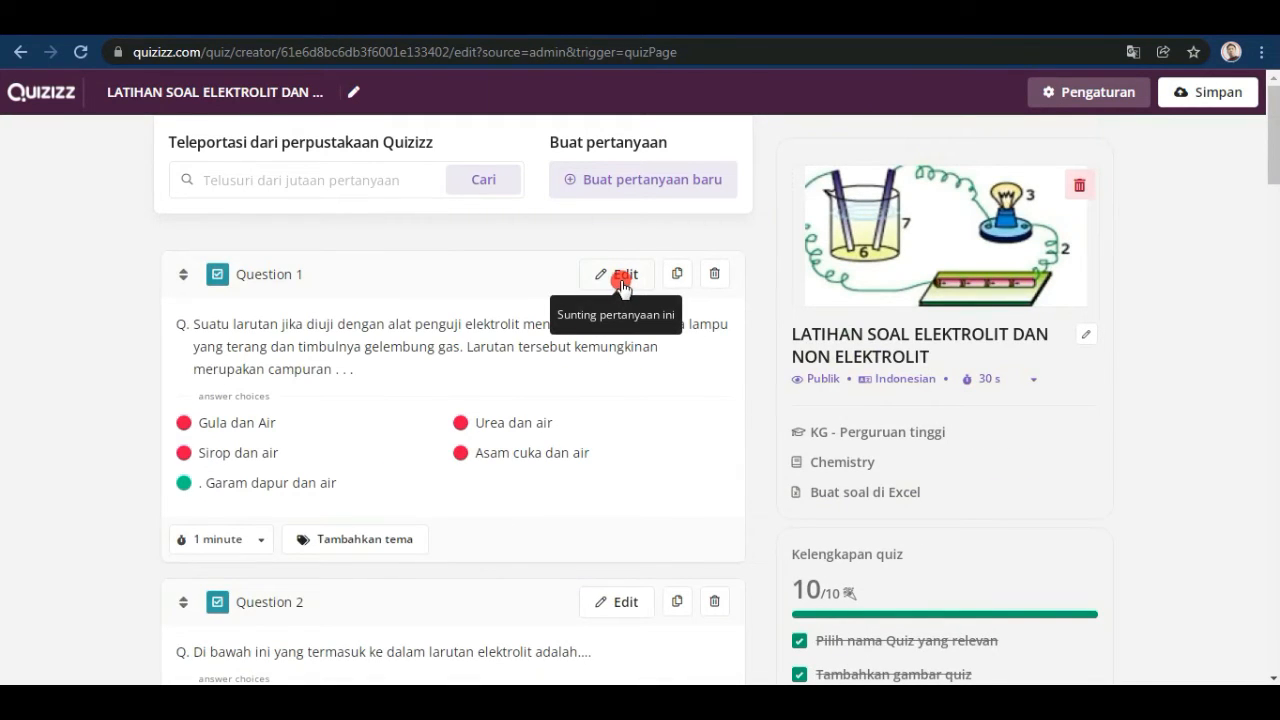
{"action": "scroll", "coordinate": [300, 572], "scroll_direction": "down", "scroll_amount": 1}
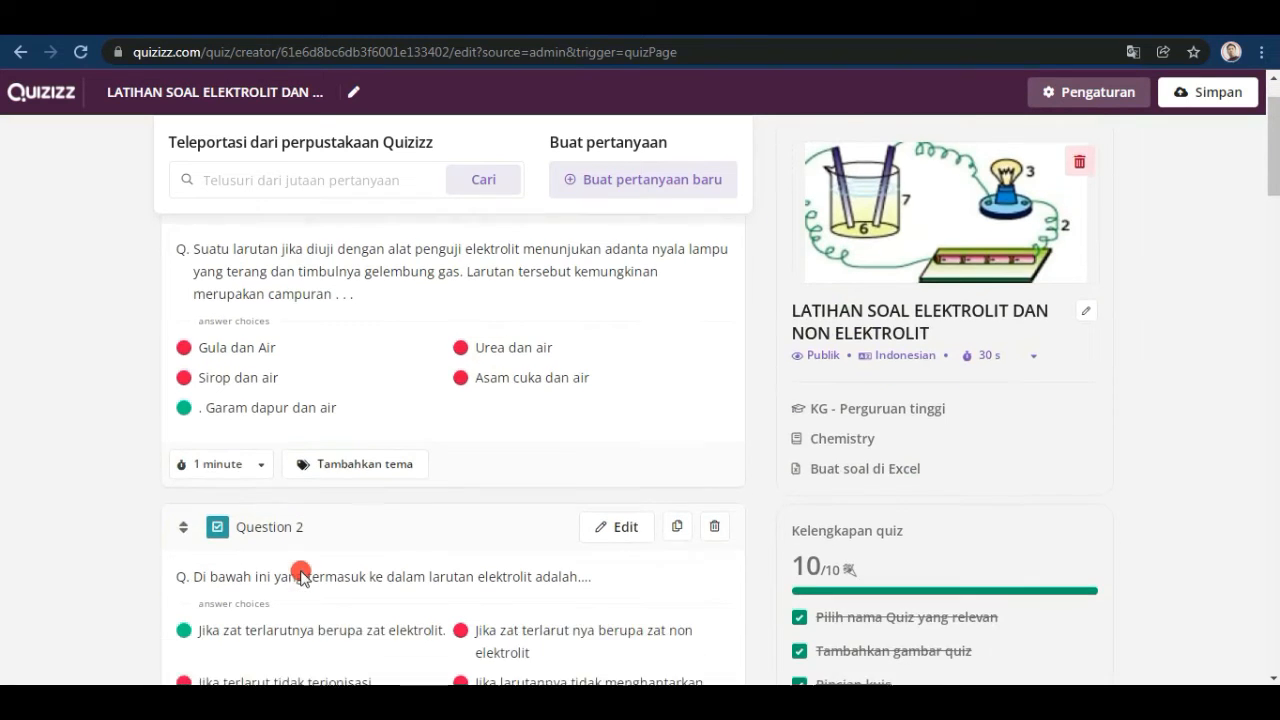
{"action": "scroll", "coordinate": [590, 422], "scroll_direction": "up", "scroll_amount": 1}
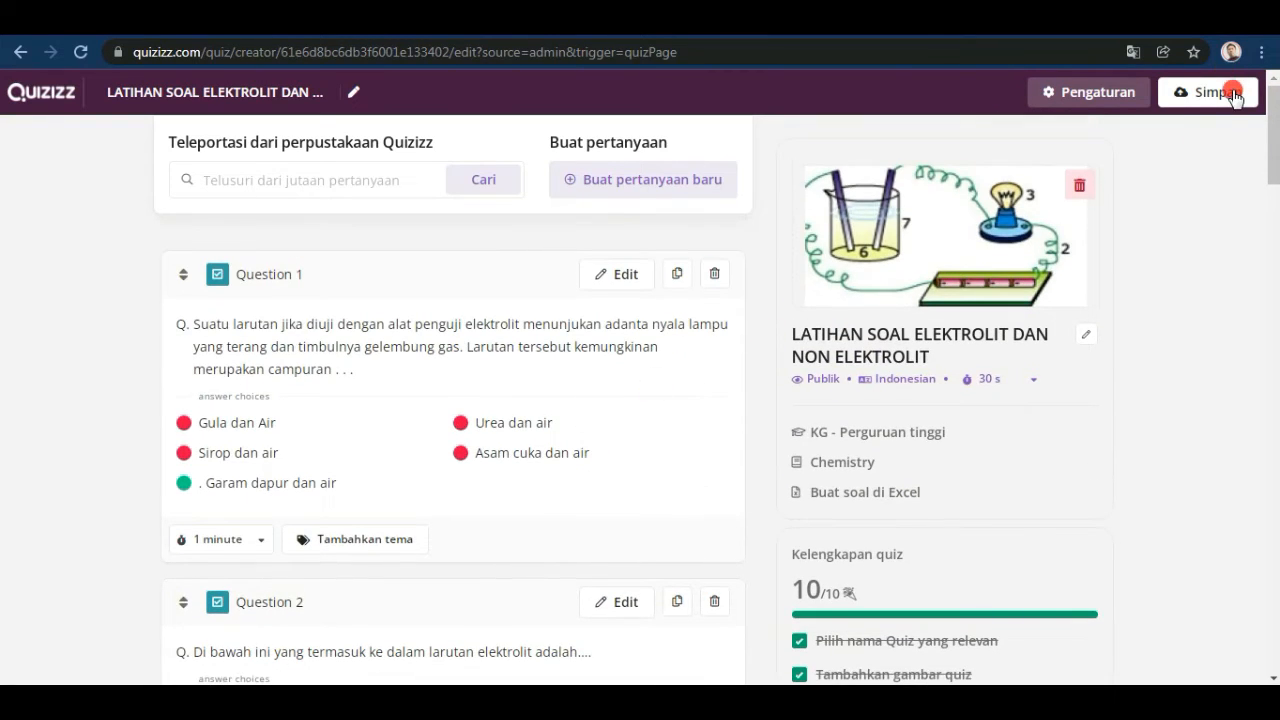
{"action": "left_click", "coordinate": [1222, 95]}
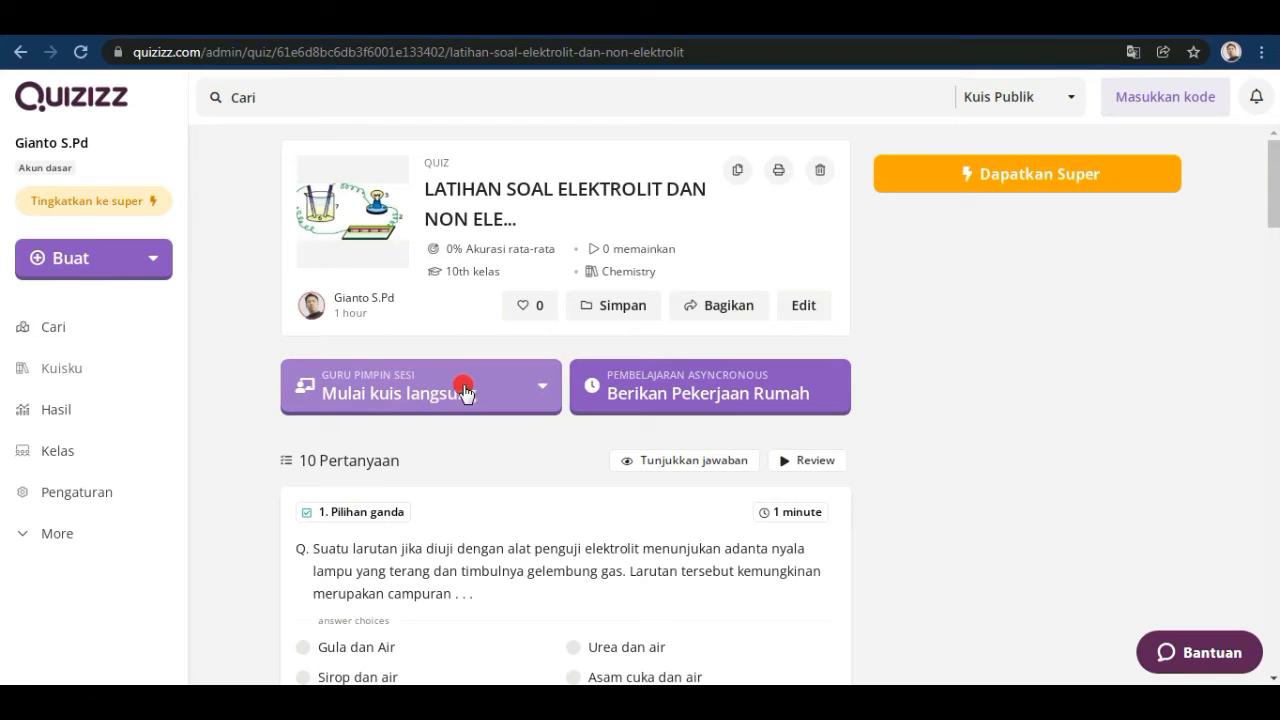
Step: Start a live, teacher-led session of the quiz in Klasik mode
{"action": "left_click", "coordinate": [546, 391]}
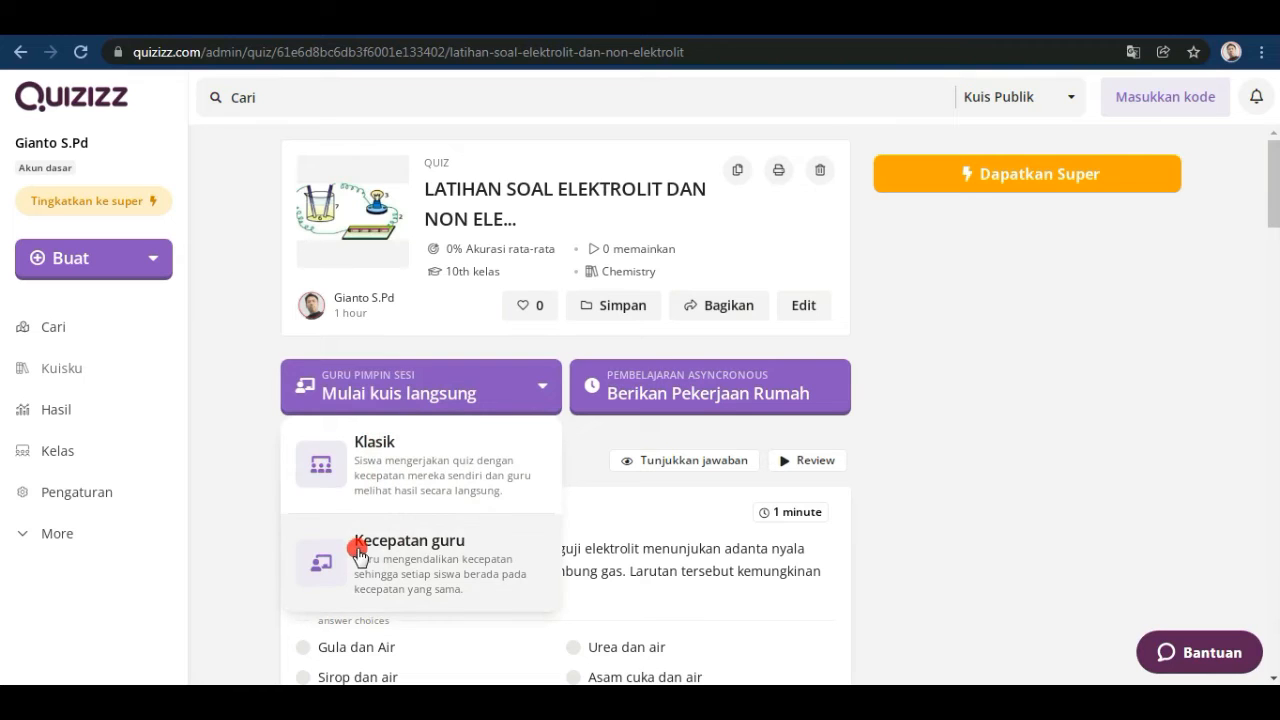
{"action": "left_click", "coordinate": [381, 464]}
{"action": "scroll", "coordinate": [654, 426], "scroll_direction": "down", "scroll_amount": 2}
{"action": "scroll", "coordinate": [723, 389], "scroll_direction": "up", "scroll_amount": 2}
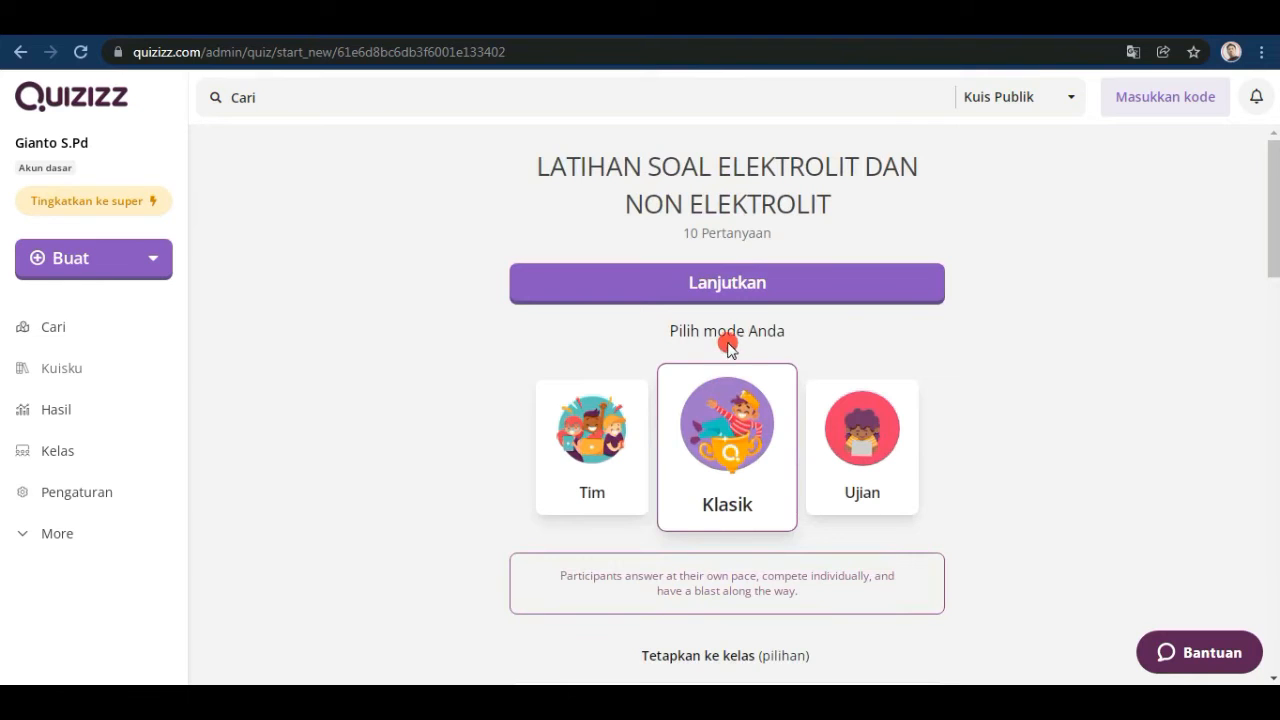
Step: Set the number of participant attempts (Upaya peserta) to 1 in the session's general settings
{"action": "scroll", "coordinate": [771, 400], "scroll_direction": "down", "scroll_amount": 5}
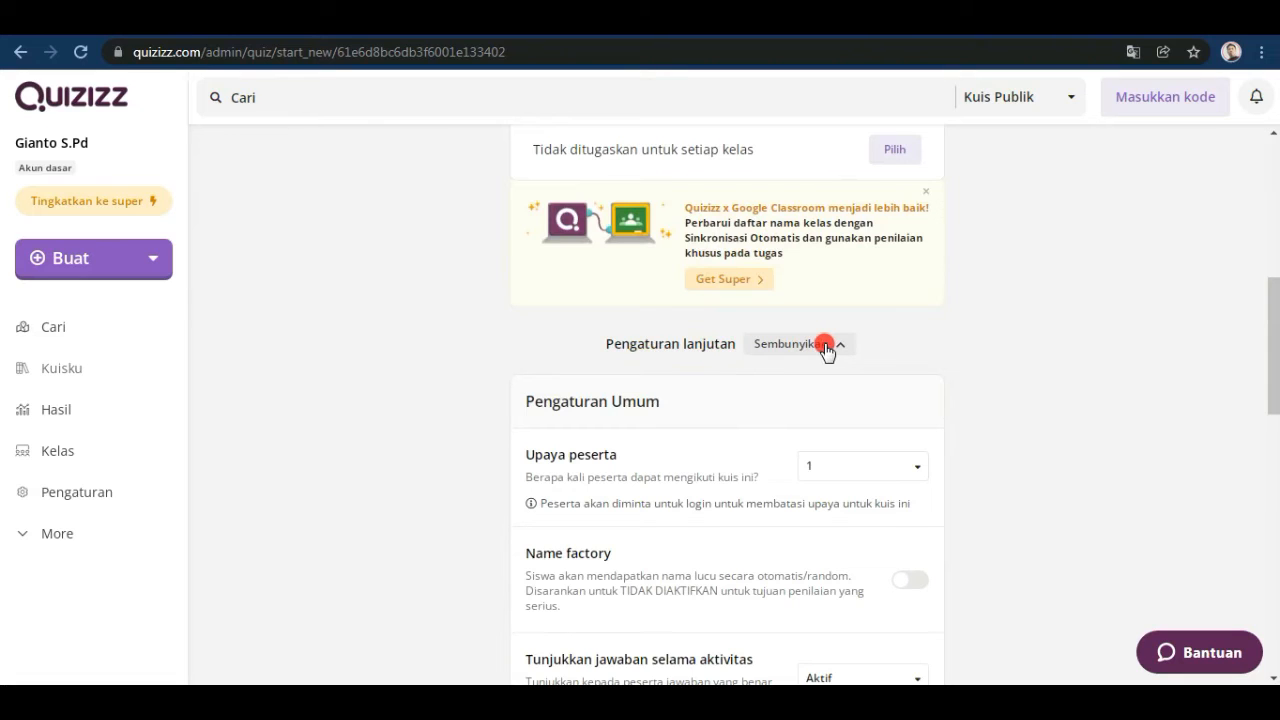
{"action": "scroll", "coordinate": [815, 348], "scroll_direction": "down", "scroll_amount": 1}
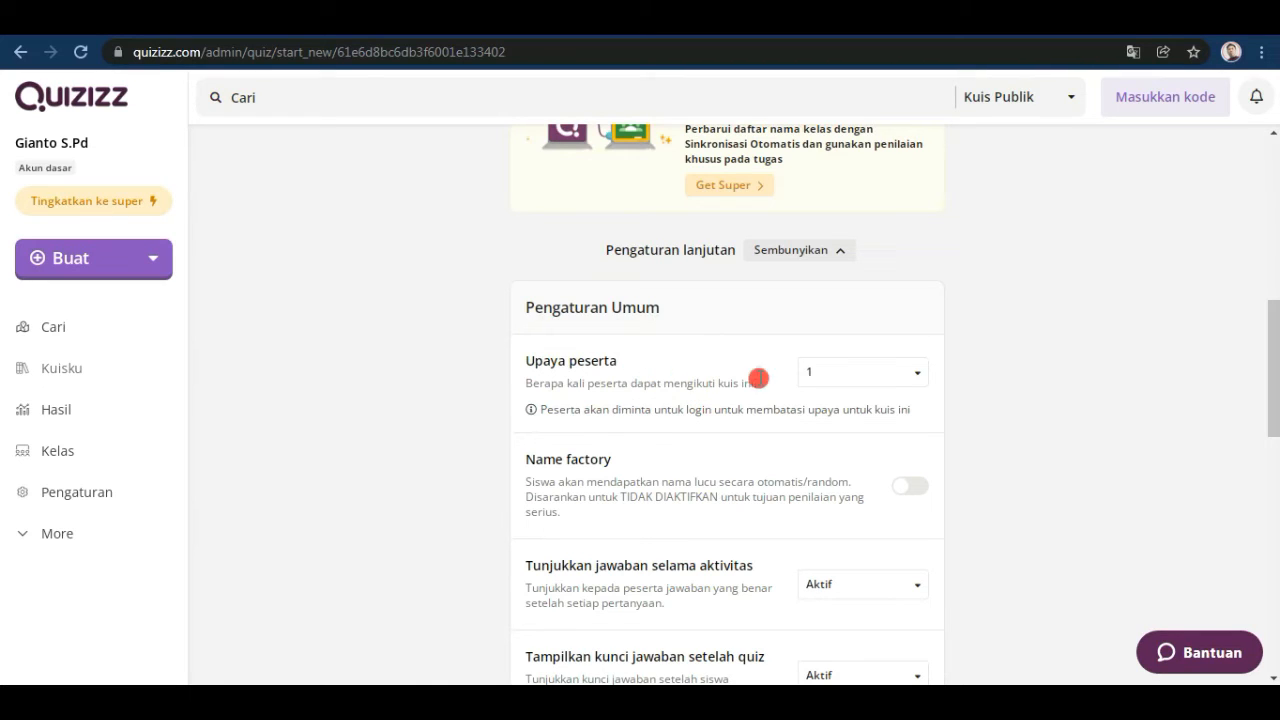
{"action": "left_click", "coordinate": [918, 378]}
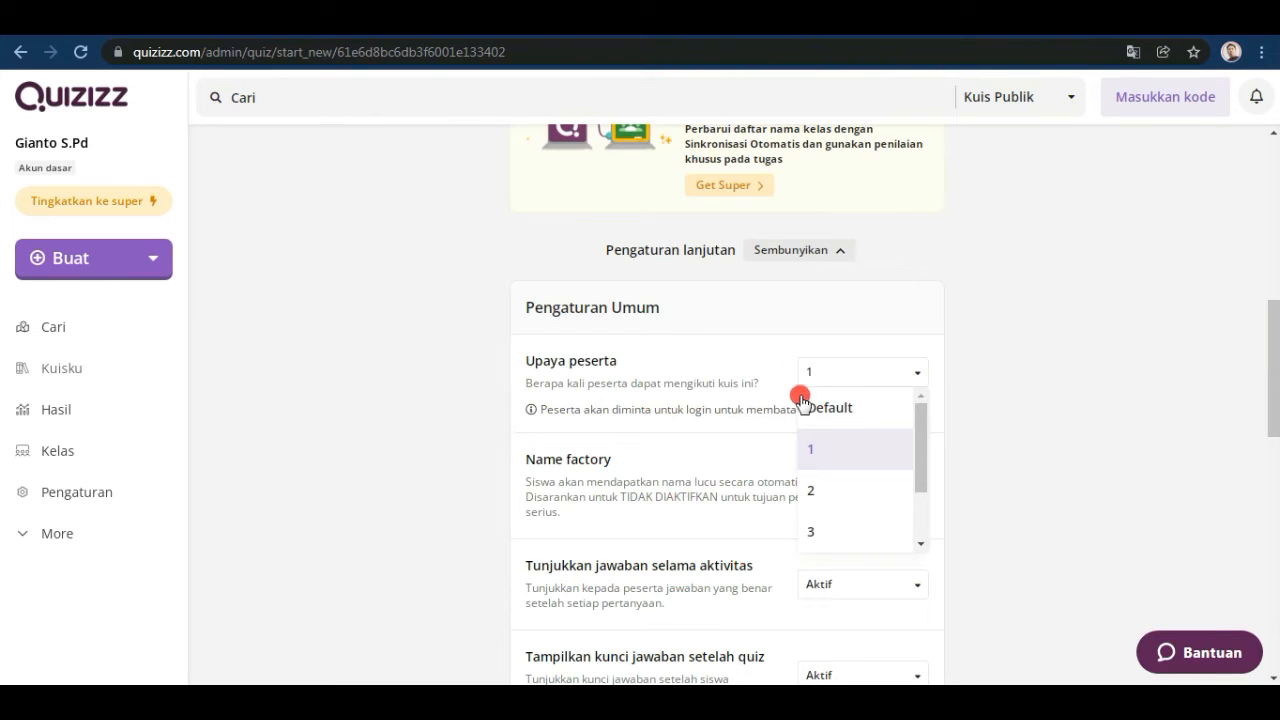
{"action": "left_click", "coordinate": [816, 458]}
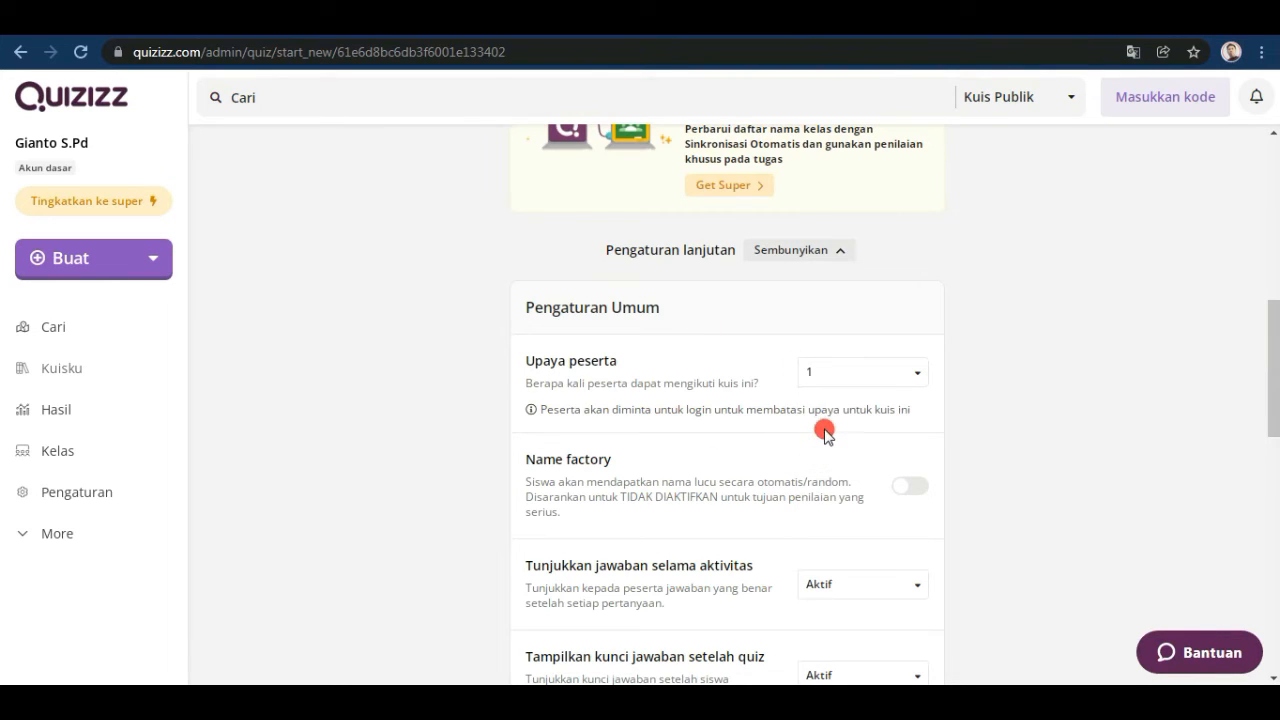
Step: Set showing answers during the activity (Tunjukkan jawaban selama aktivitas) to Aktif
{"action": "scroll", "coordinate": [816, 456], "scroll_direction": "down", "scroll_amount": 2}
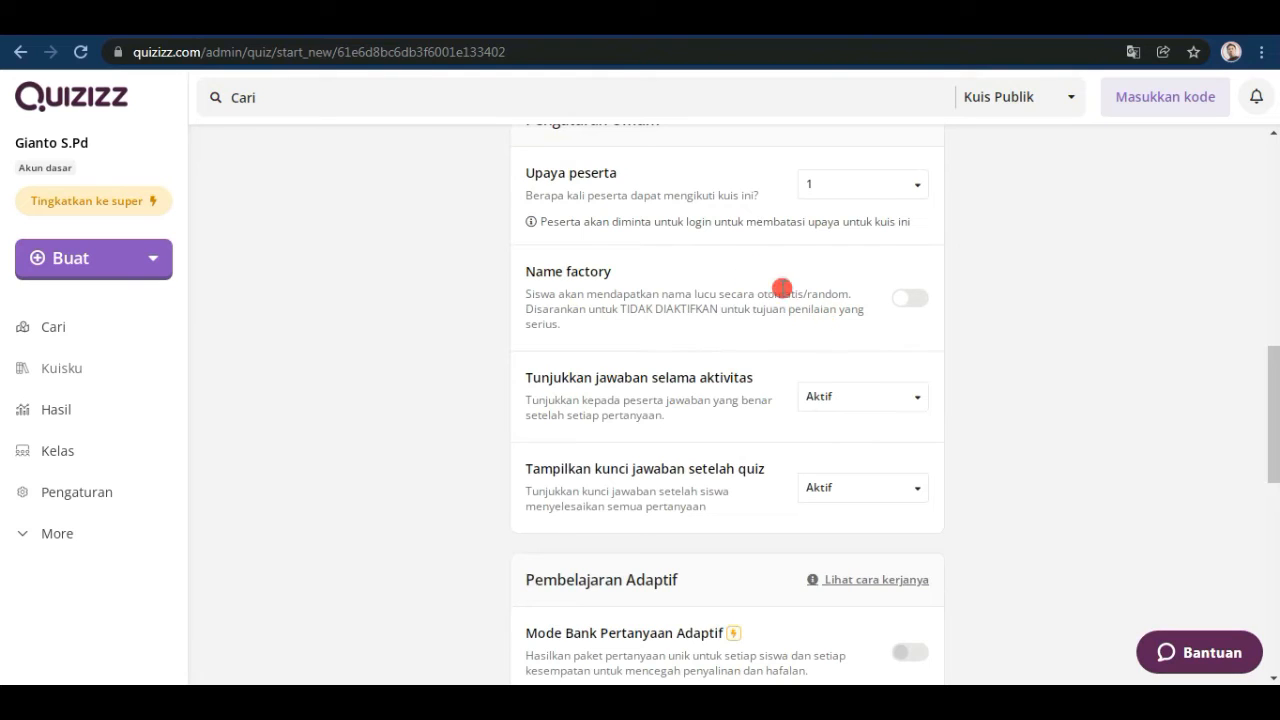
{"action": "scroll", "coordinate": [826, 289], "scroll_direction": "down", "scroll_amount": 1}
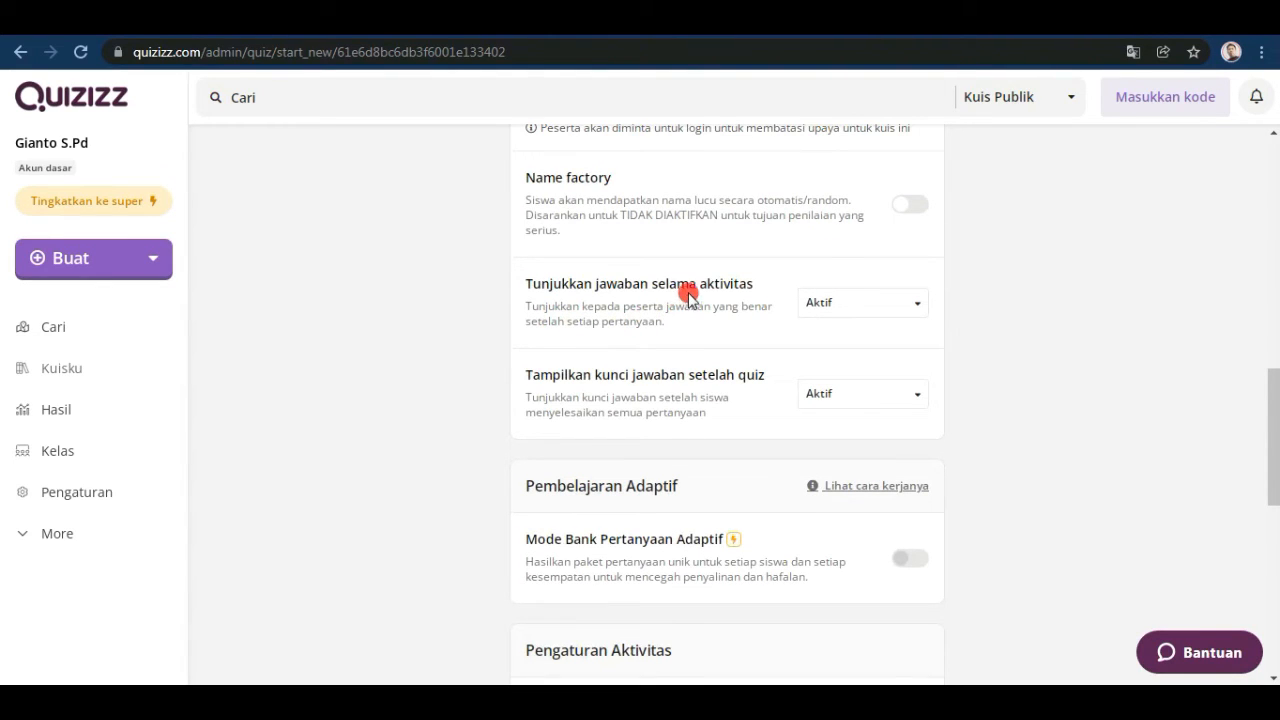
{"action": "left_click", "coordinate": [917, 304]}
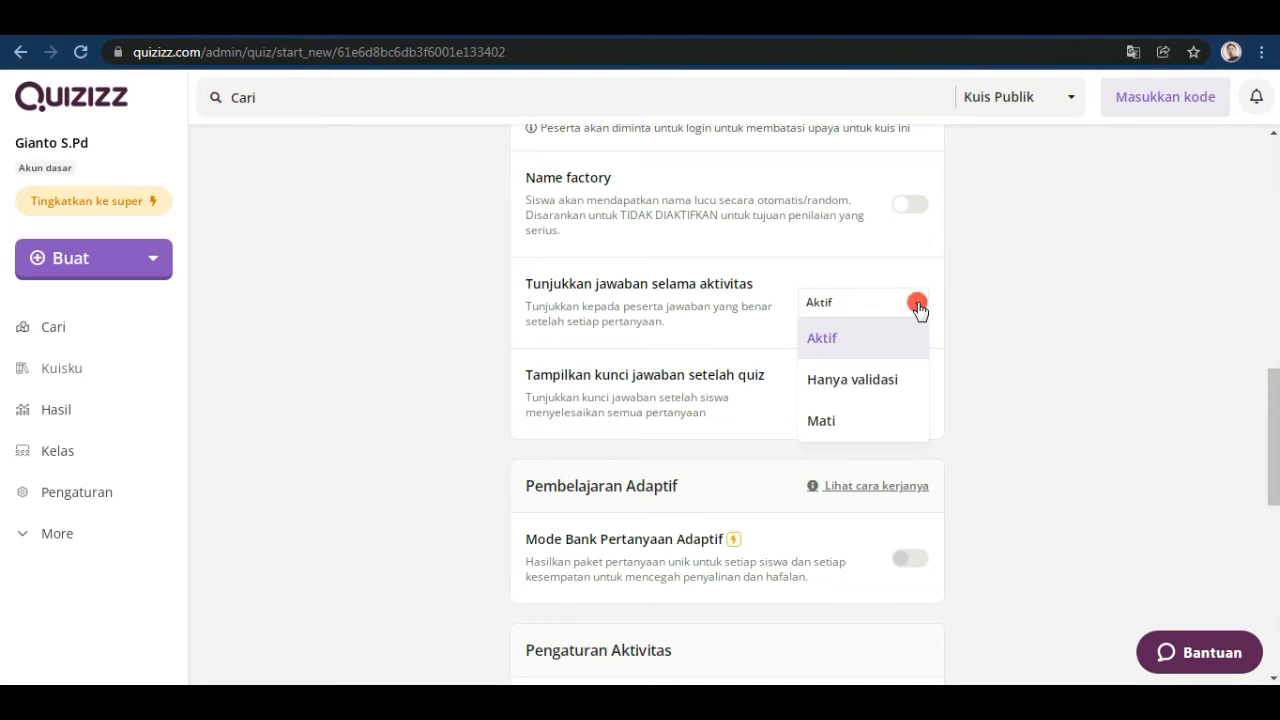
{"action": "left_click", "coordinate": [829, 341]}
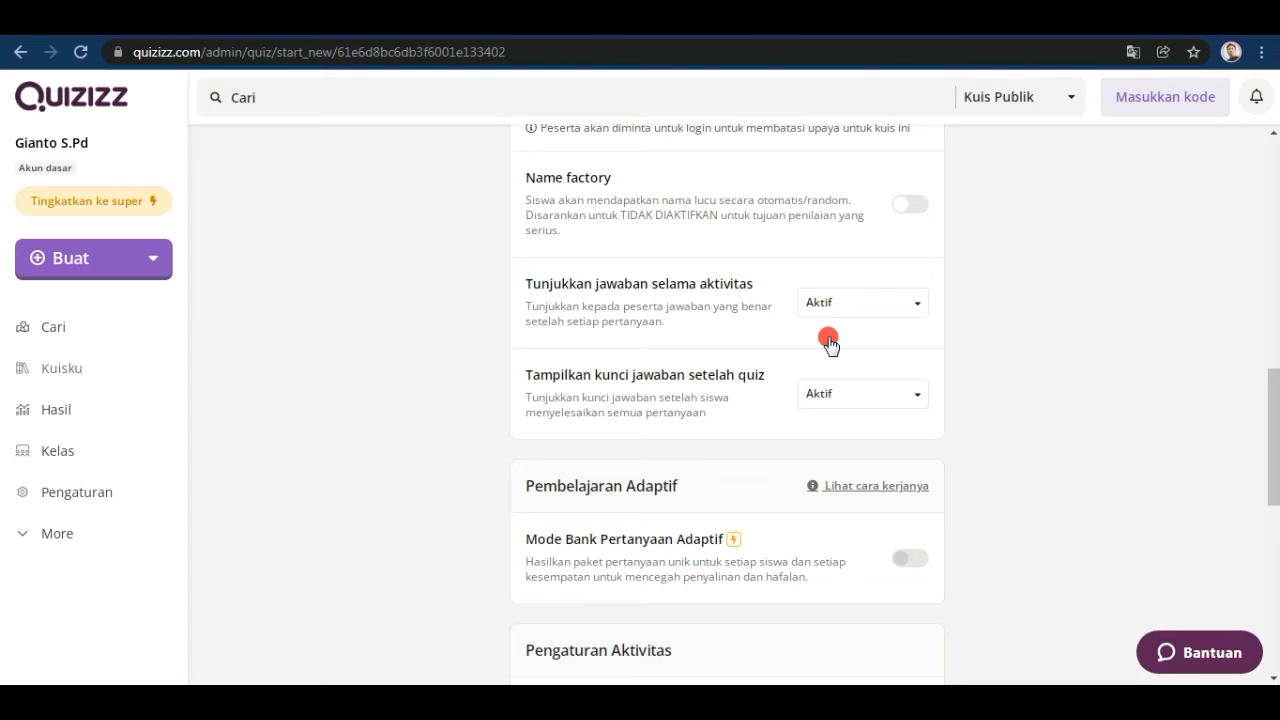
Step: Review the answer key, adaptive learning and power-ups settings, and set the session's timer (Waktu) to Fleksibel
{"action": "scroll", "coordinate": [829, 341], "scroll_direction": "down", "scroll_amount": 1}
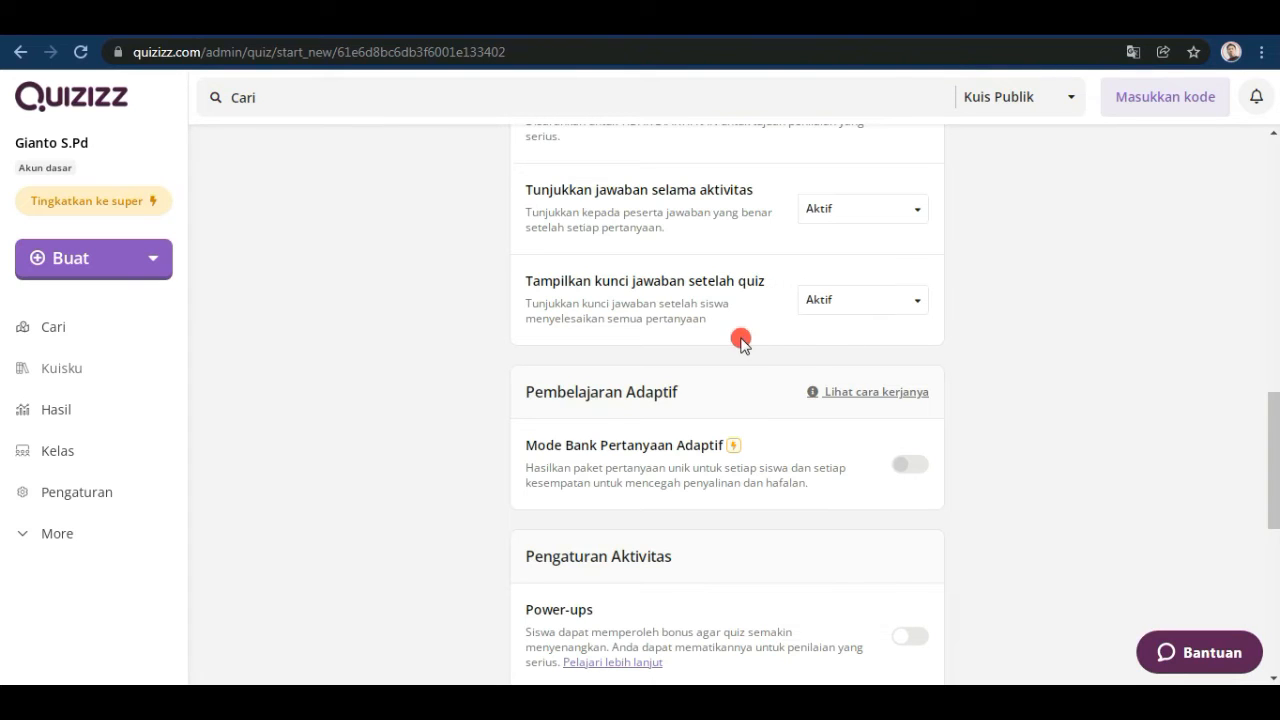
{"action": "scroll", "coordinate": [840, 320], "scroll_direction": "down", "scroll_amount": 1}
{"action": "scroll", "coordinate": [840, 318], "scroll_direction": "down", "scroll_amount": 1}
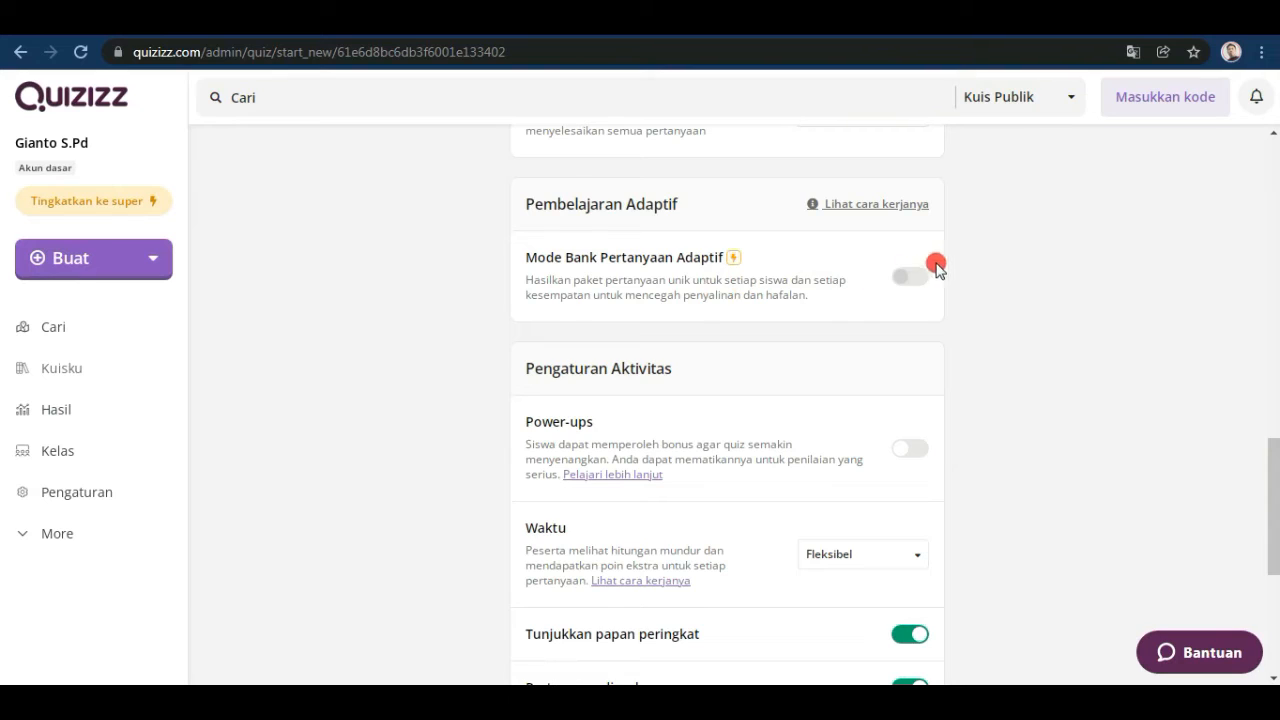
{"action": "scroll", "coordinate": [786, 277], "scroll_direction": "down", "scroll_amount": 1}
{"action": "scroll", "coordinate": [680, 300], "scroll_direction": "down", "scroll_amount": 1}
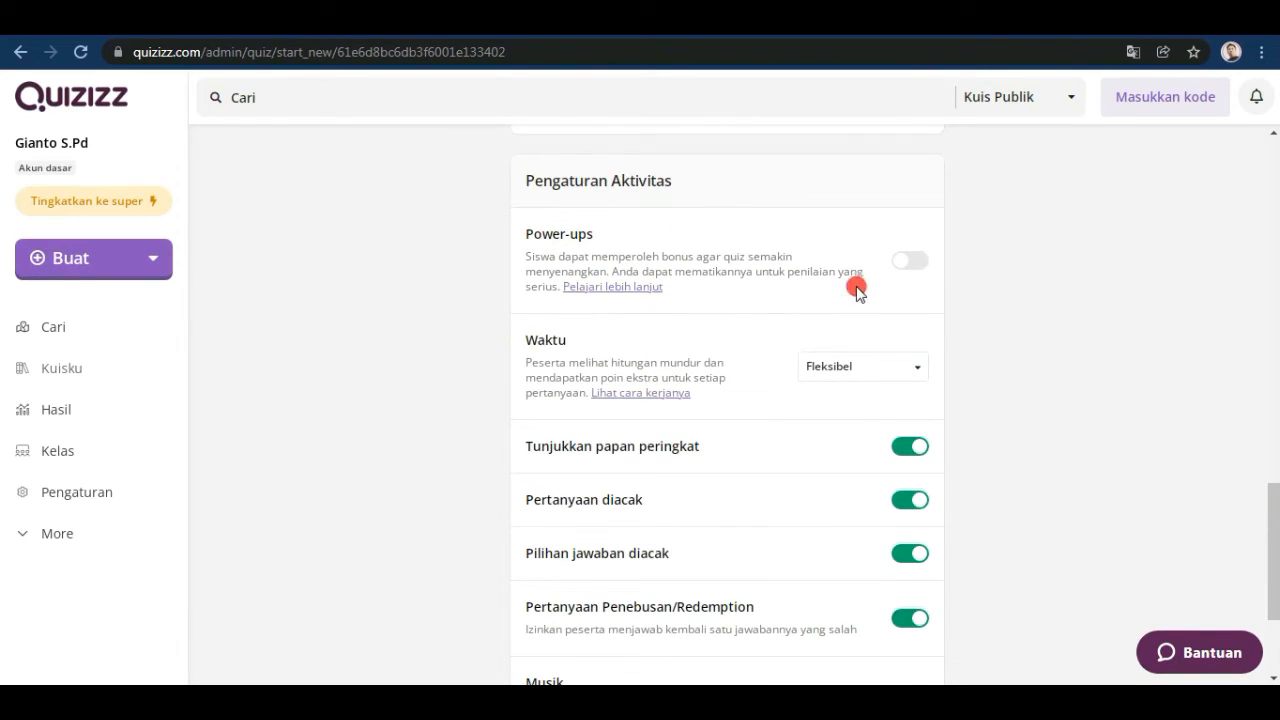
{"action": "scroll", "coordinate": [916, 268], "scroll_direction": "down", "scroll_amount": 1}
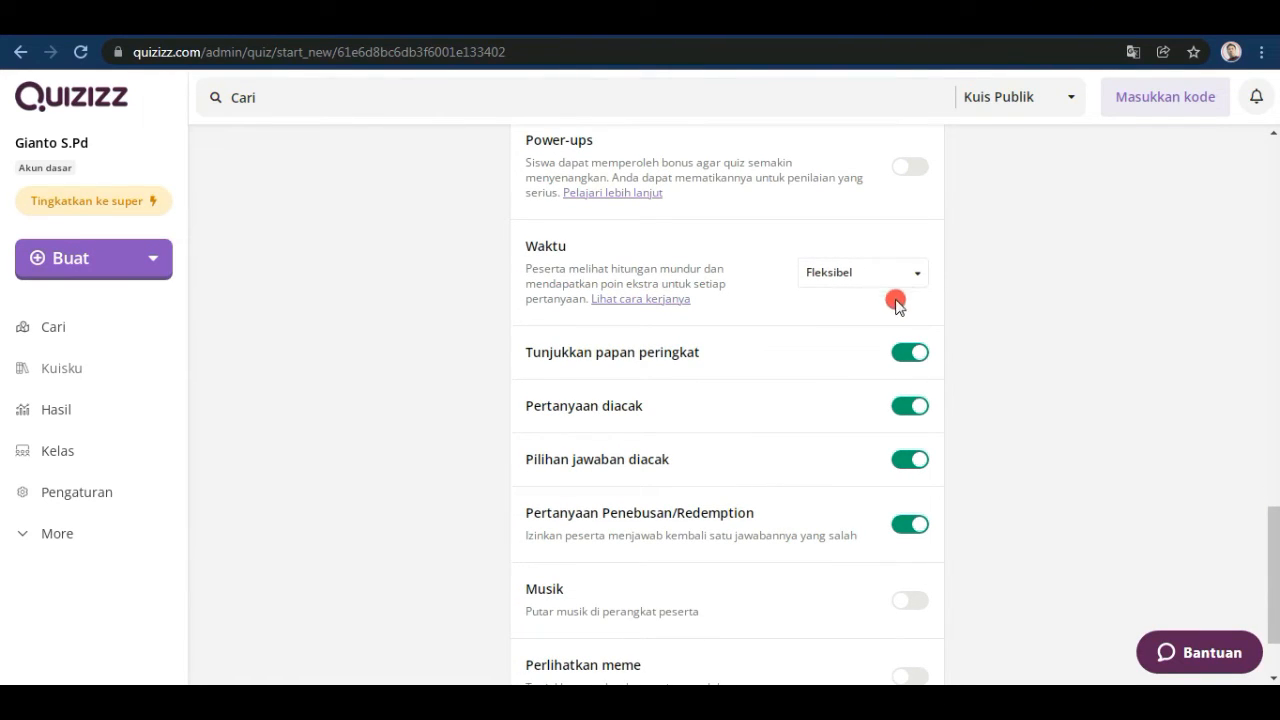
{"action": "left_click", "coordinate": [917, 273]}
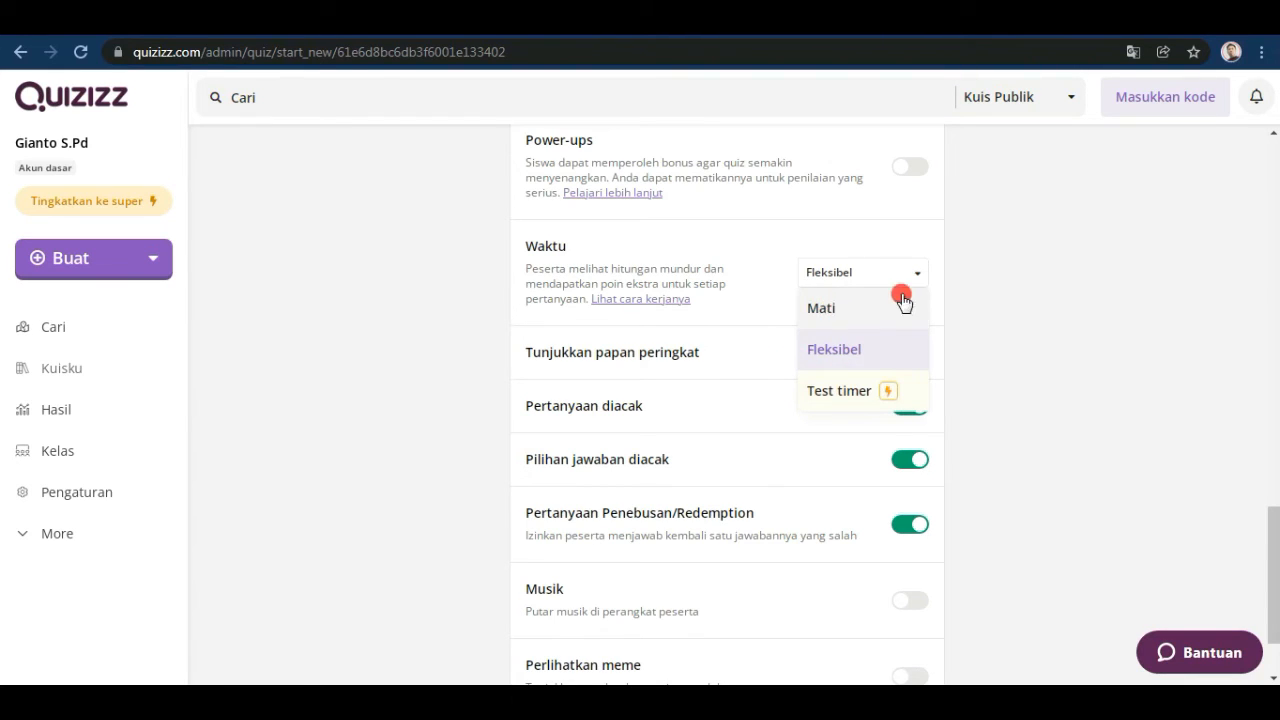
{"action": "left_click", "coordinate": [845, 352]}
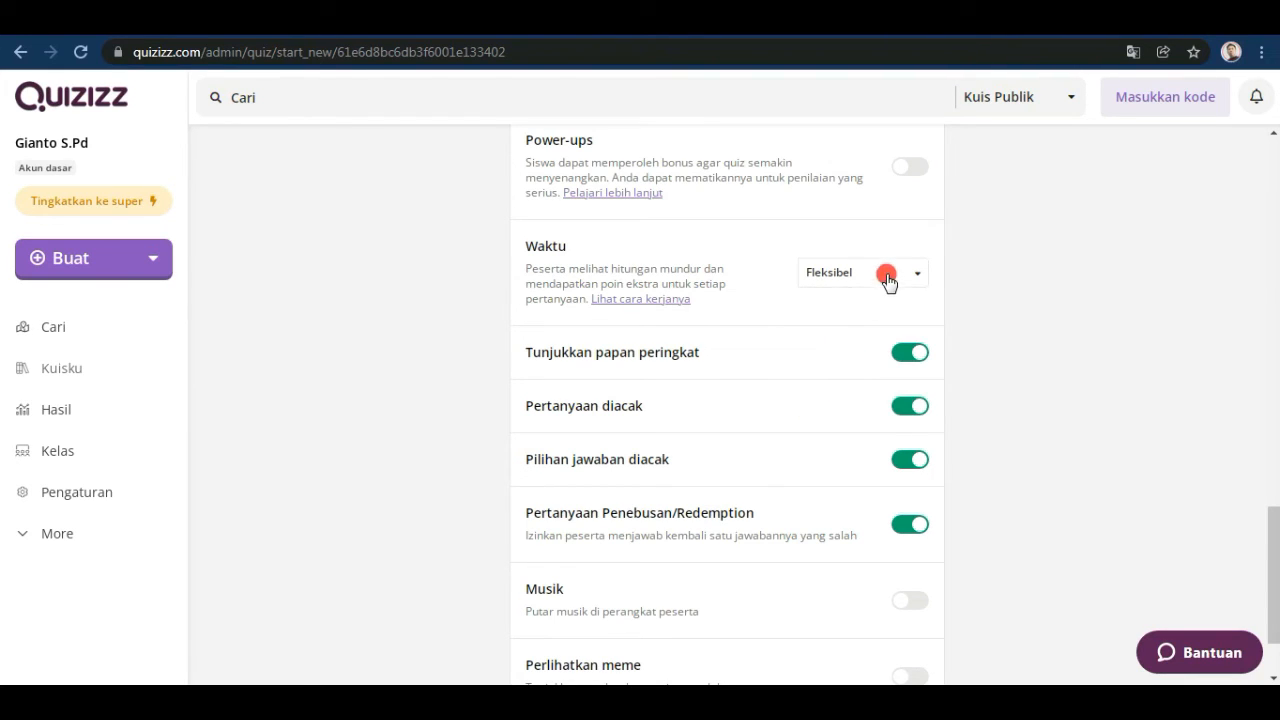
Step: Switch question shuffling (Pertanyaan diacak) off and back on
{"action": "scroll", "coordinate": [835, 318], "scroll_direction": "down", "scroll_amount": 1}
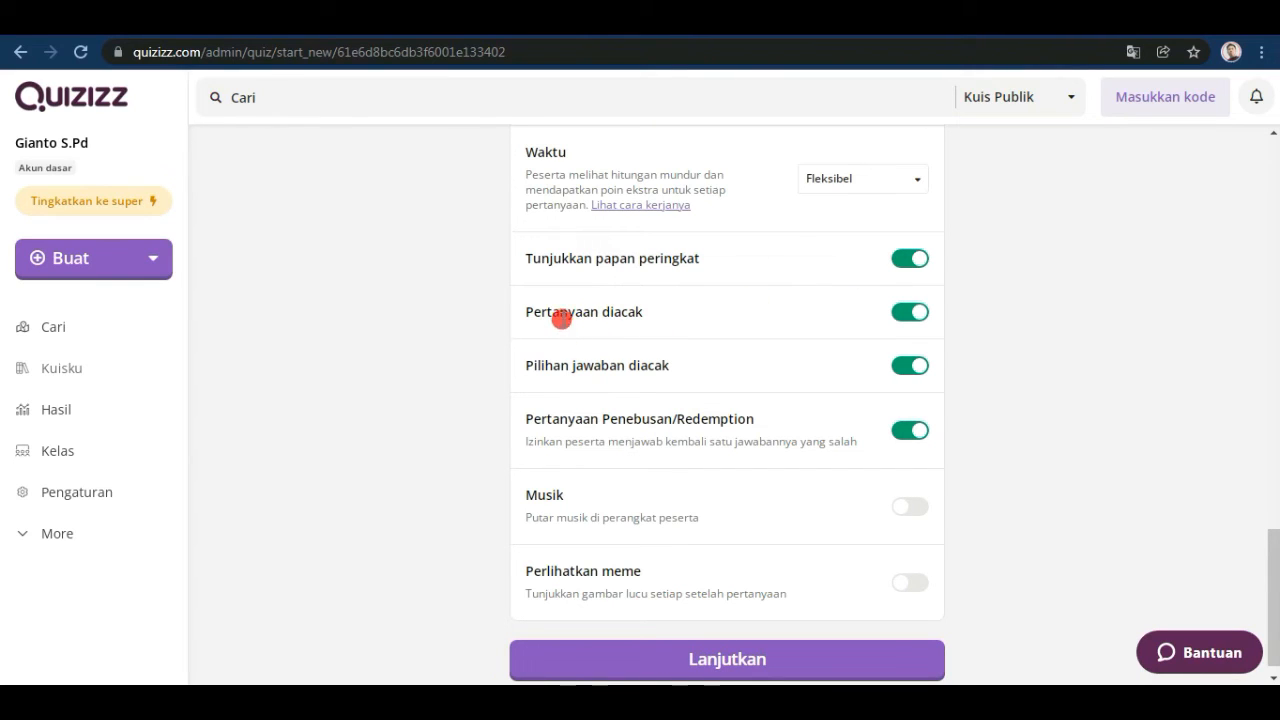
{"action": "left_click", "coordinate": [913, 313]}
{"action": "left_click", "coordinate": [913, 313]}
{"action": "scroll", "coordinate": [818, 397], "scroll_direction": "down", "scroll_amount": 1}
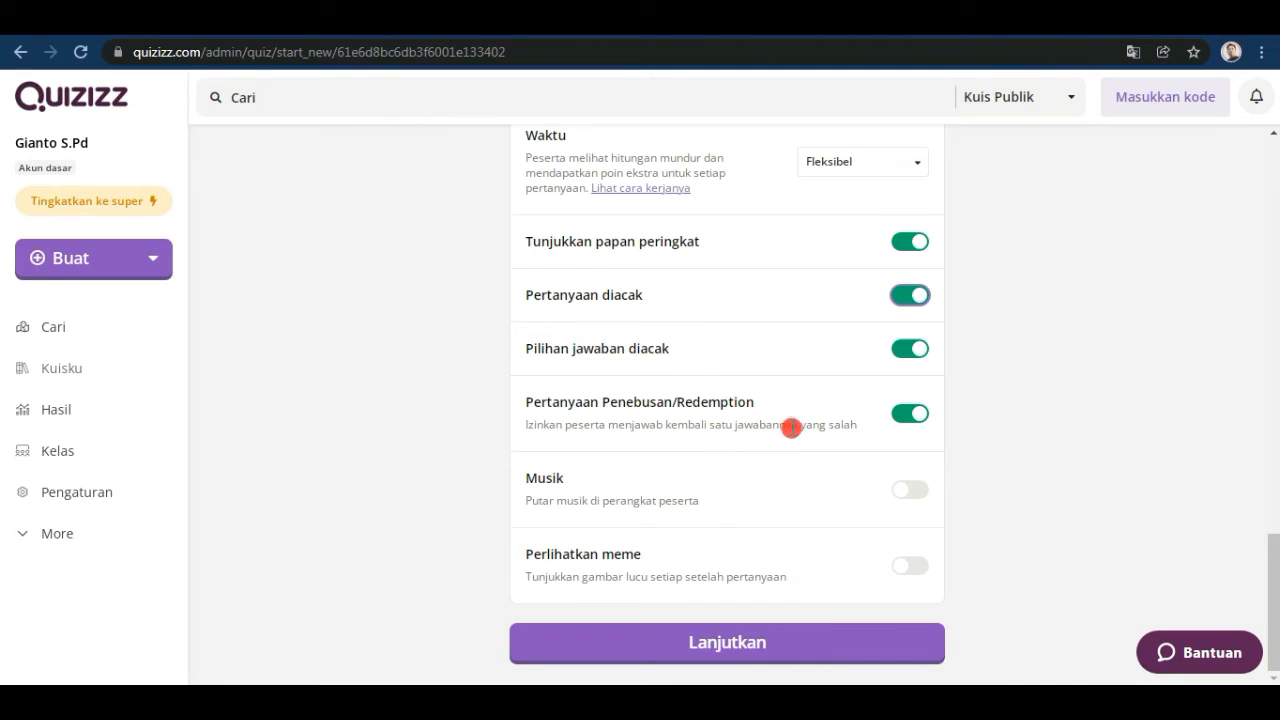
Step: Switch the music and meme display options on and back off
{"action": "left_click", "coordinate": [909, 490]}
{"action": "left_click", "coordinate": [910, 491]}
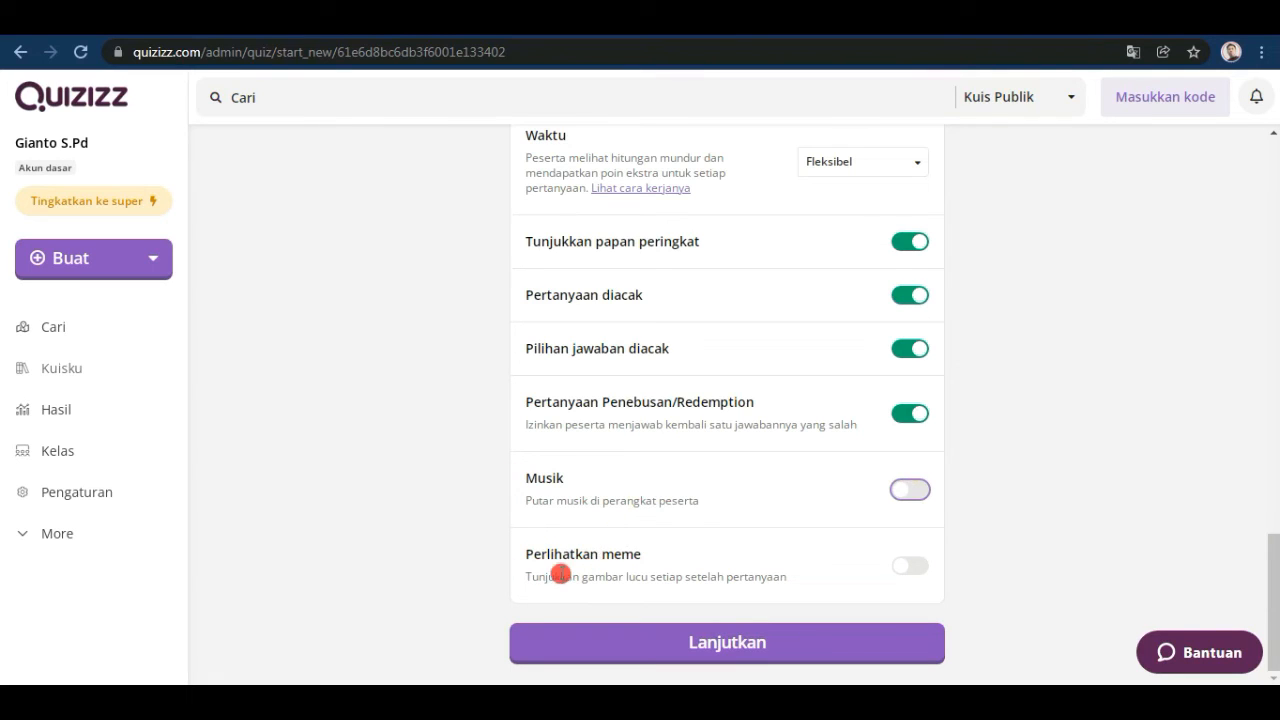
{"action": "left_click", "coordinate": [909, 570]}
{"action": "left_click", "coordinate": [910, 567]}
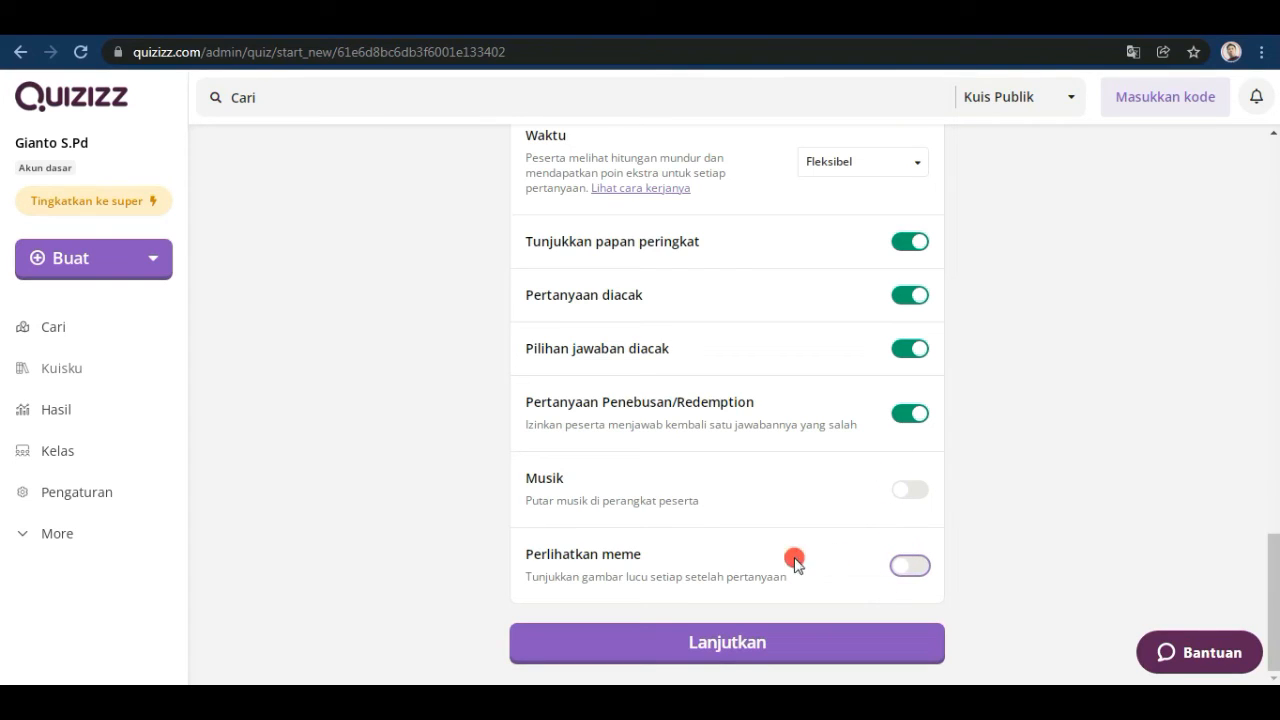
Step: Continue to the live session's waiting room and copy the quiz's join link from the sharing dialog
{"action": "left_click", "coordinate": [738, 645]}
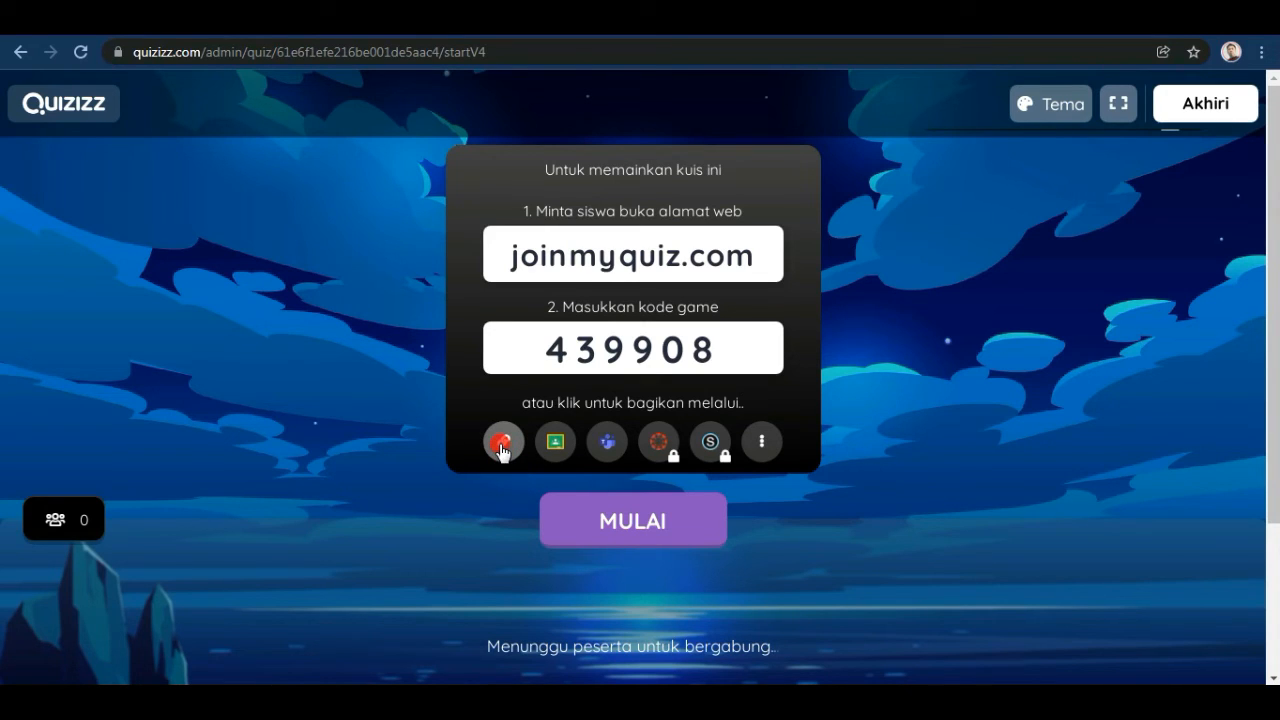
{"action": "left_click", "coordinate": [762, 446]}
{"action": "left_click", "coordinate": [791, 289]}
{"action": "left_click", "coordinate": [795, 213]}
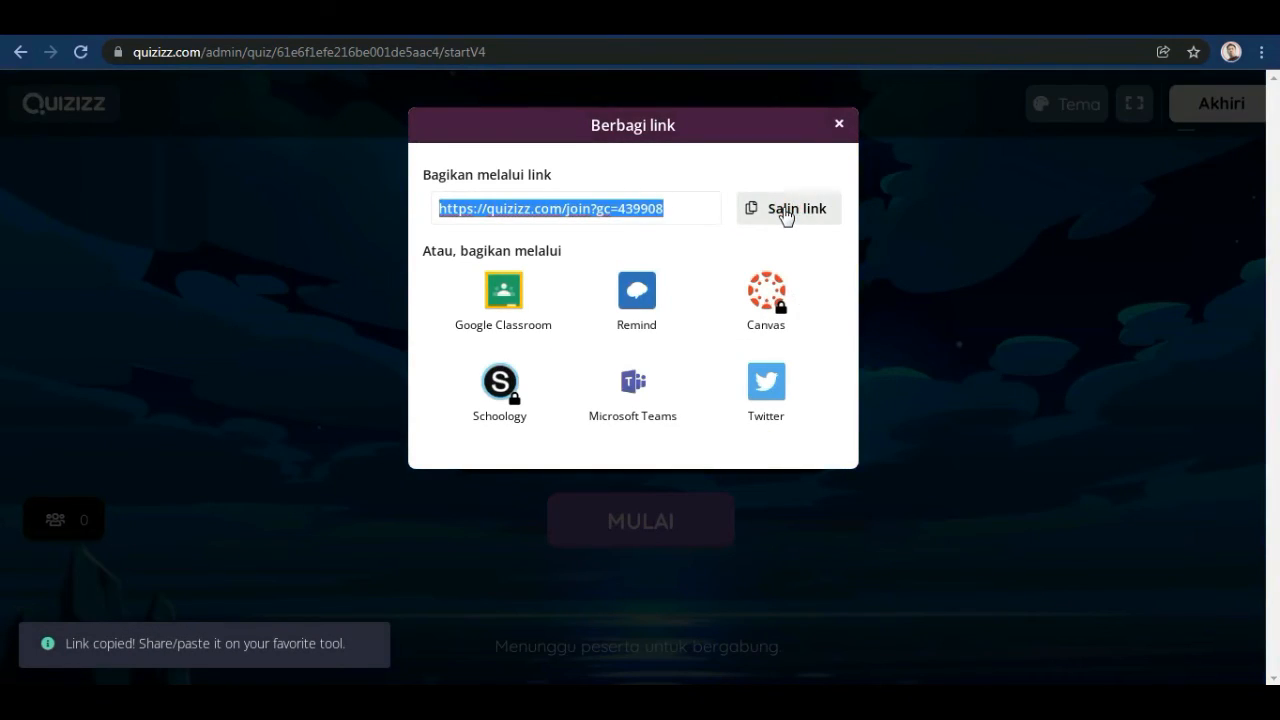
{"action": "left_click", "coordinate": [839, 123]}
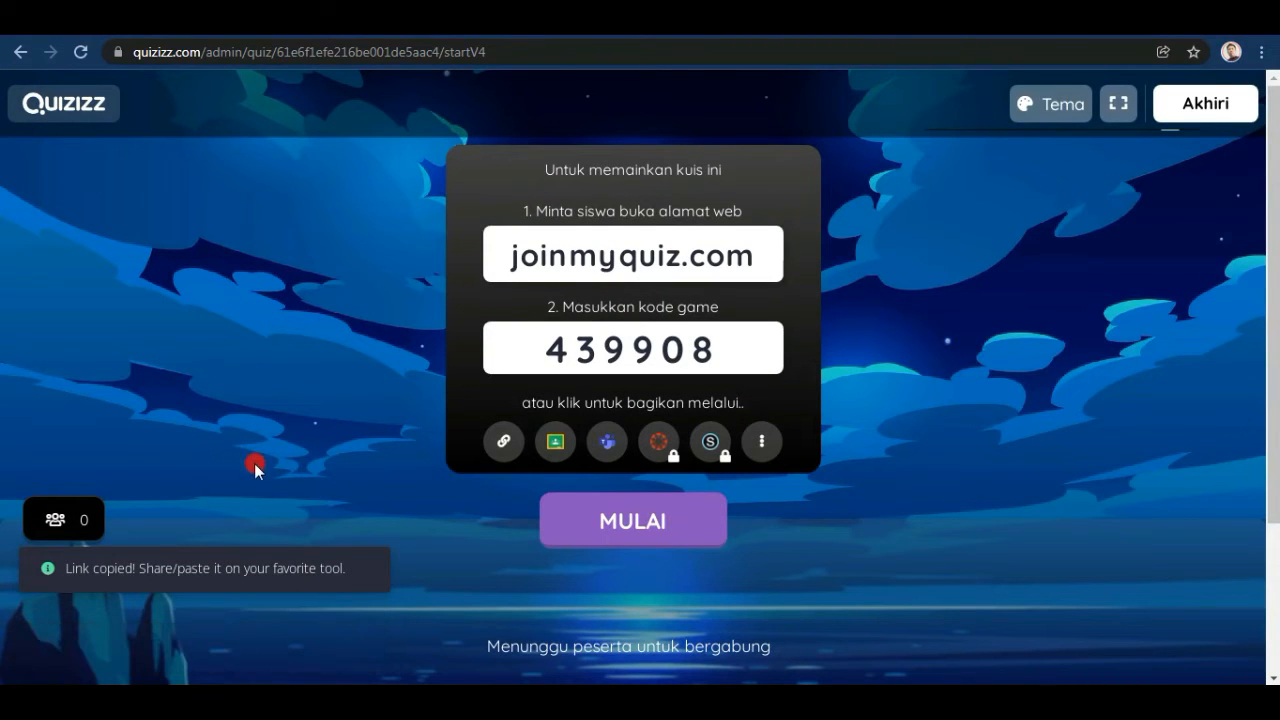
Step: Copy the live session's join link again and open it in a new browser tab
{"action": "left_click", "coordinate": [505, 447]}
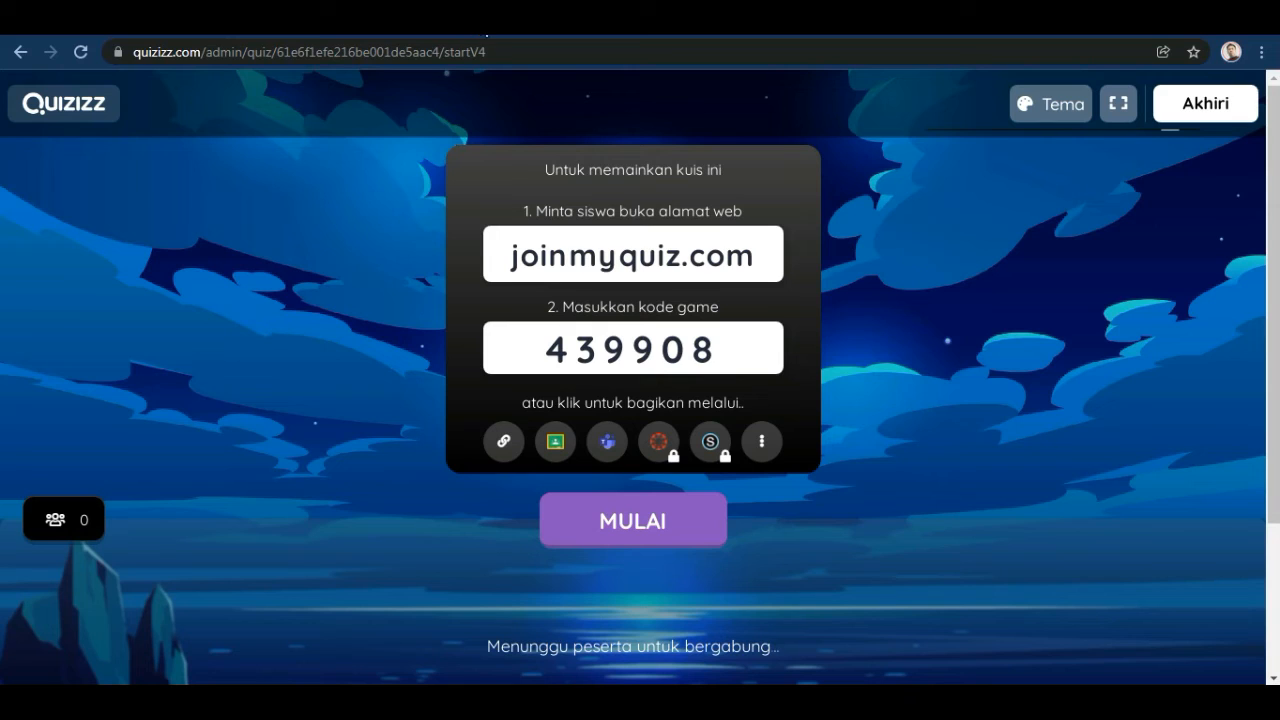
{"action": "key", "text": "ctrl+t"}
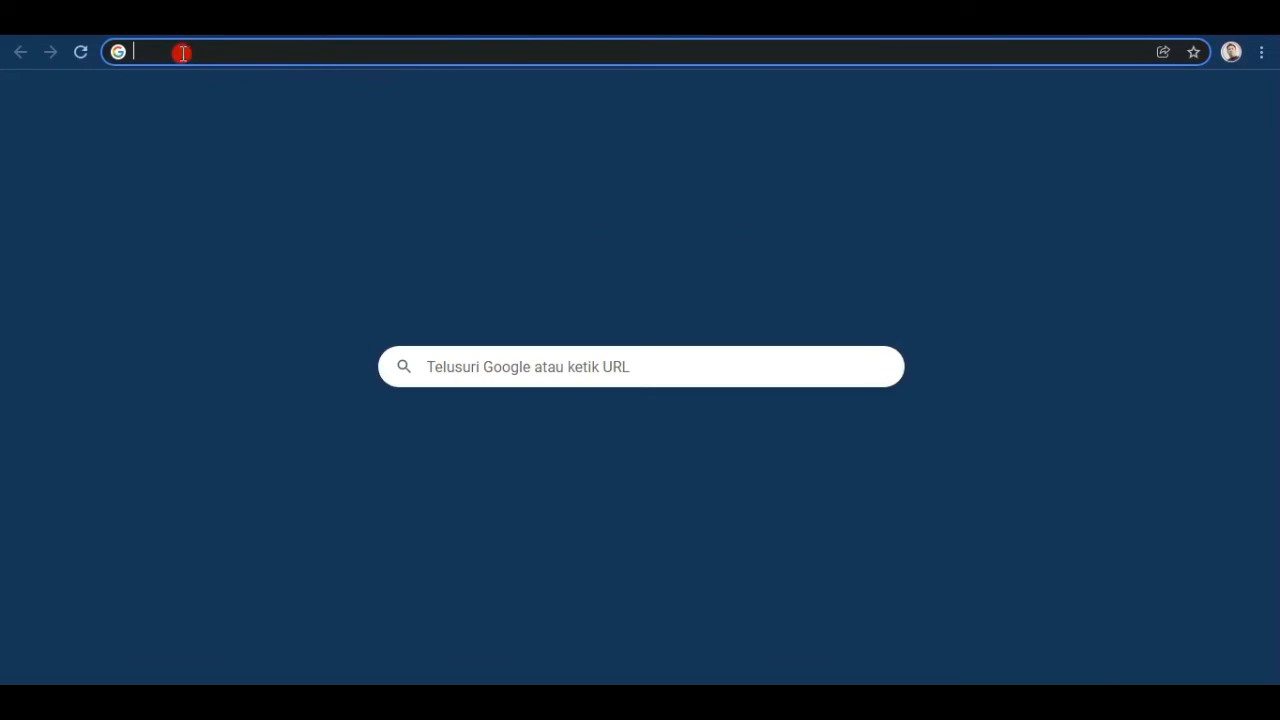
{"action": "right_click", "coordinate": [160, 52]}
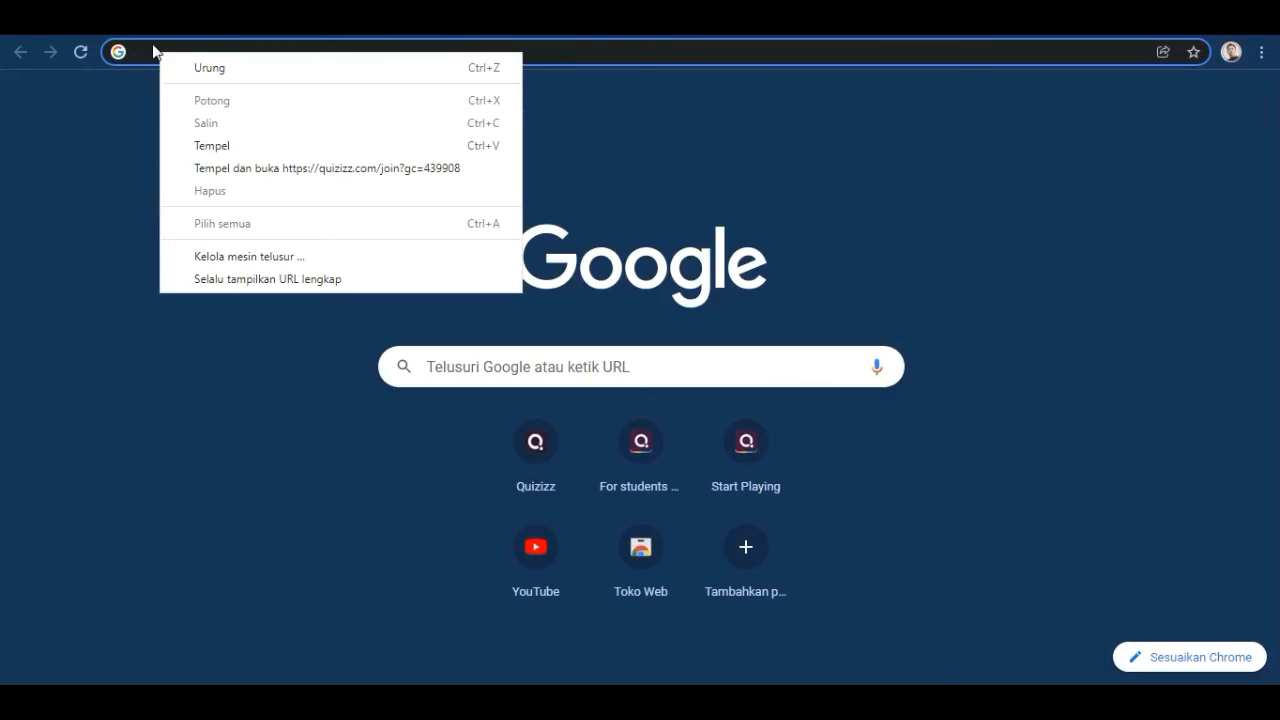
{"action": "left_click", "coordinate": [211, 148]}
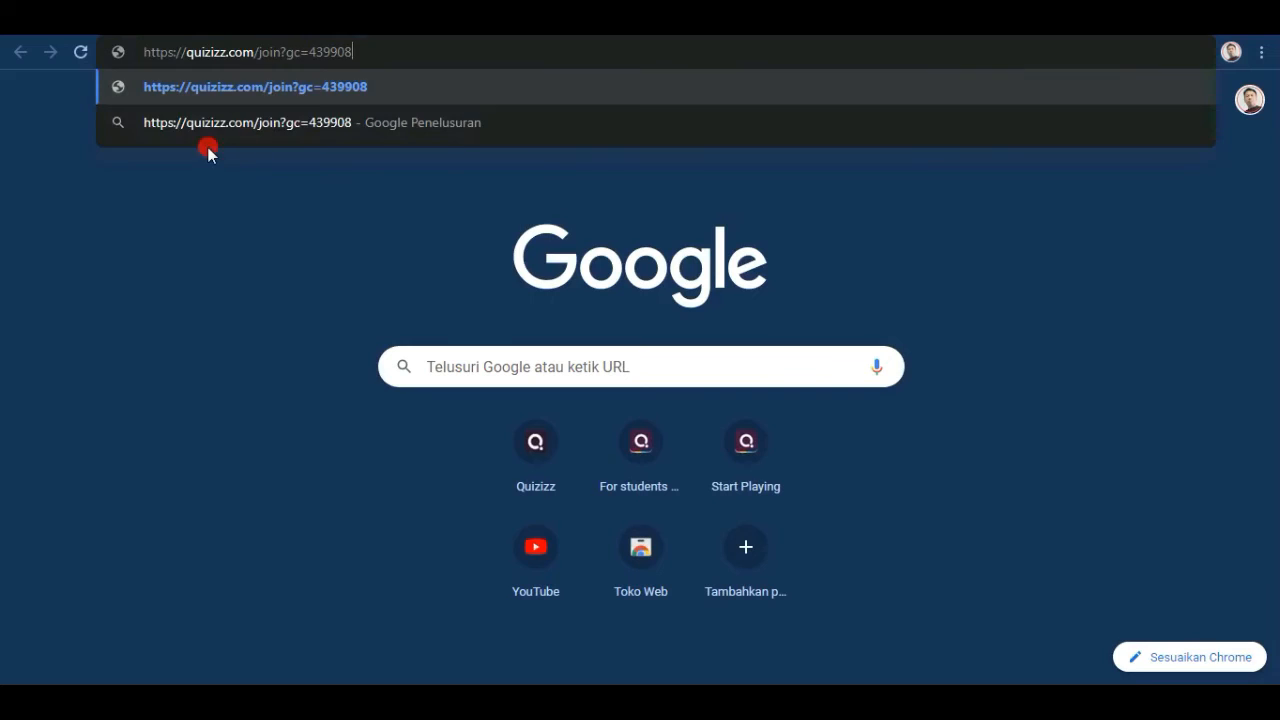
{"action": "left_click", "coordinate": [241, 88]}
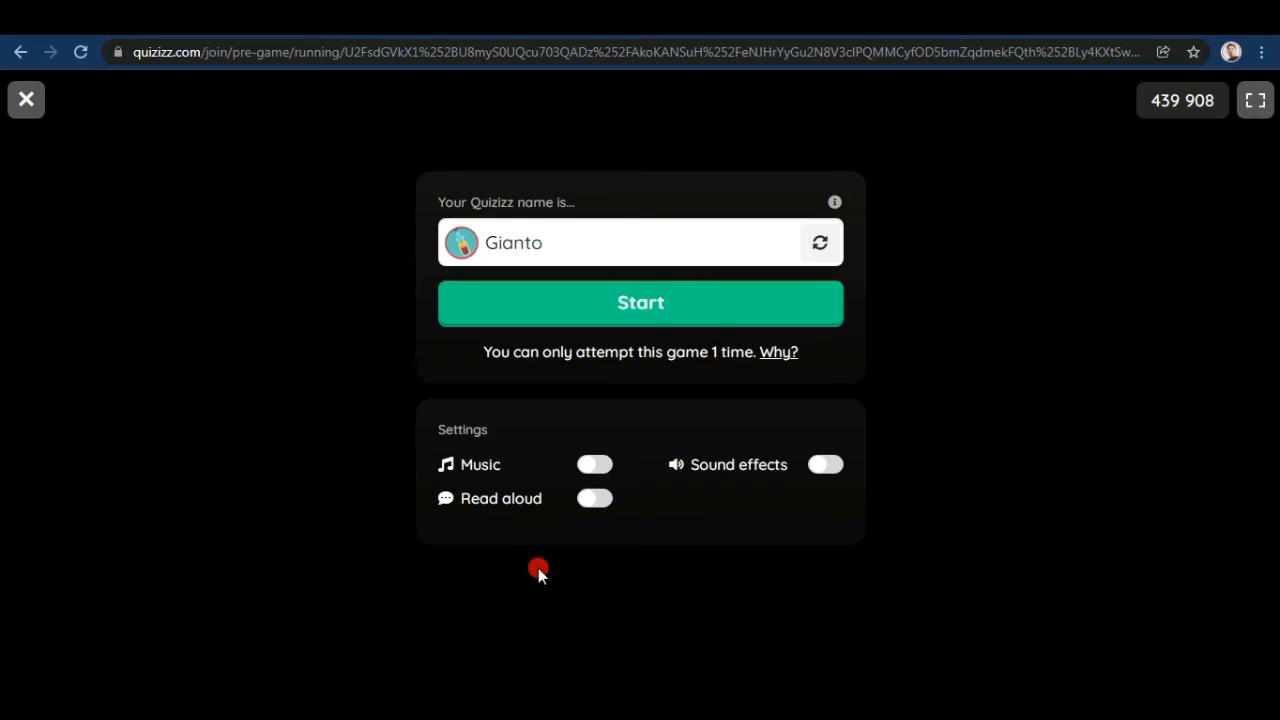
Step: Switch the participant's read-aloud, music and sound effects settings on and back off
{"action": "left_click", "coordinate": [594, 500]}
{"action": "left_click", "coordinate": [595, 466]}
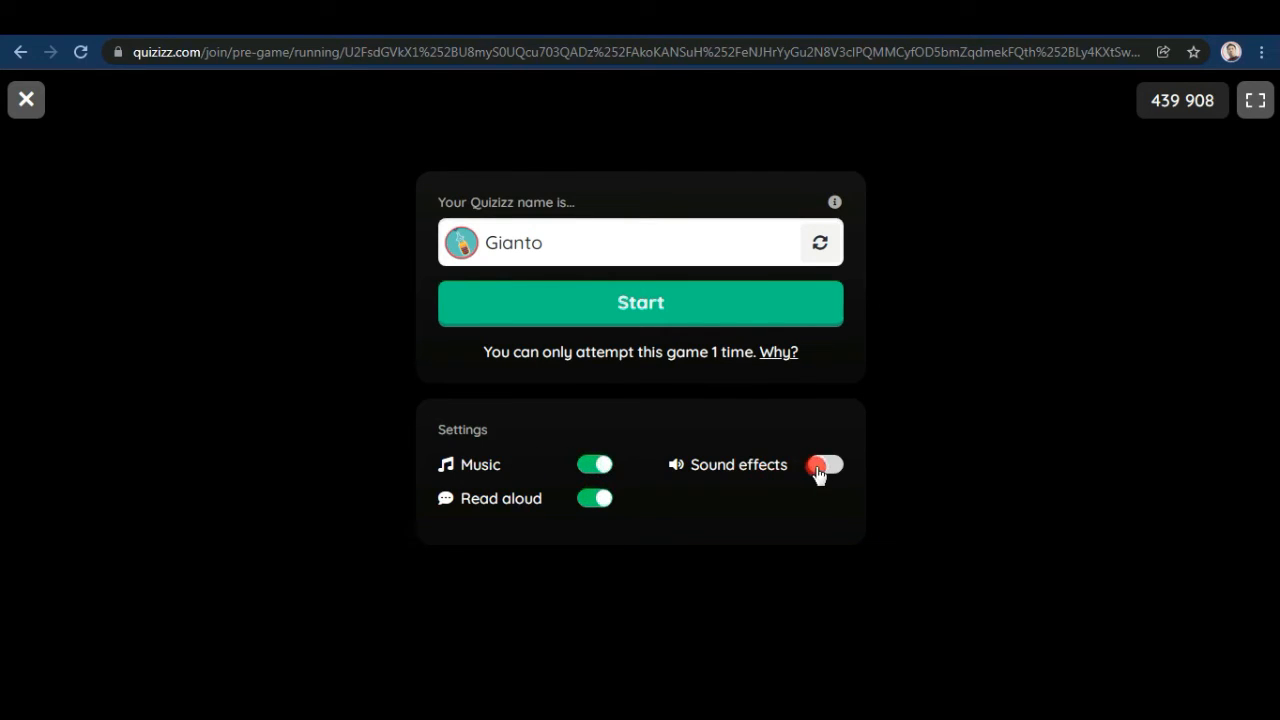
{"action": "left_click", "coordinate": [822, 468]}
{"action": "left_click", "coordinate": [590, 472]}
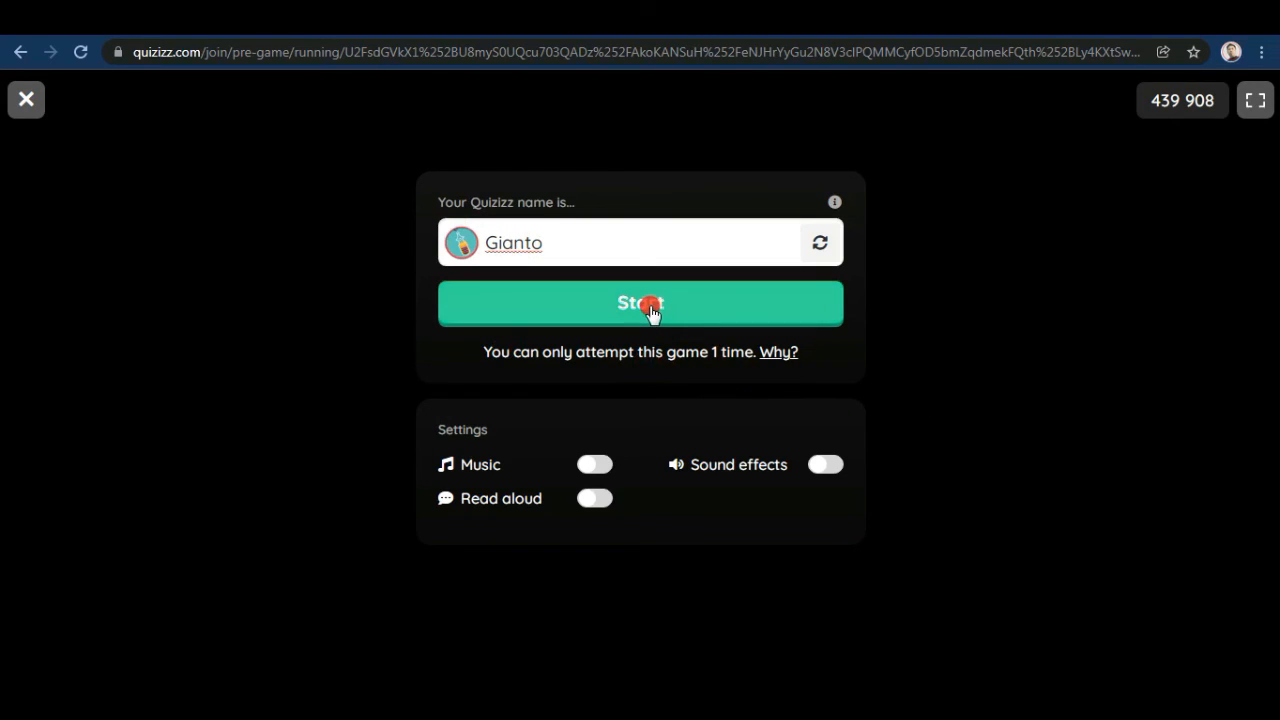
Step: Join the game under the prefilled participant name and start the live quiz from the host's waiting room
{"action": "left_click", "coordinate": [652, 313]}
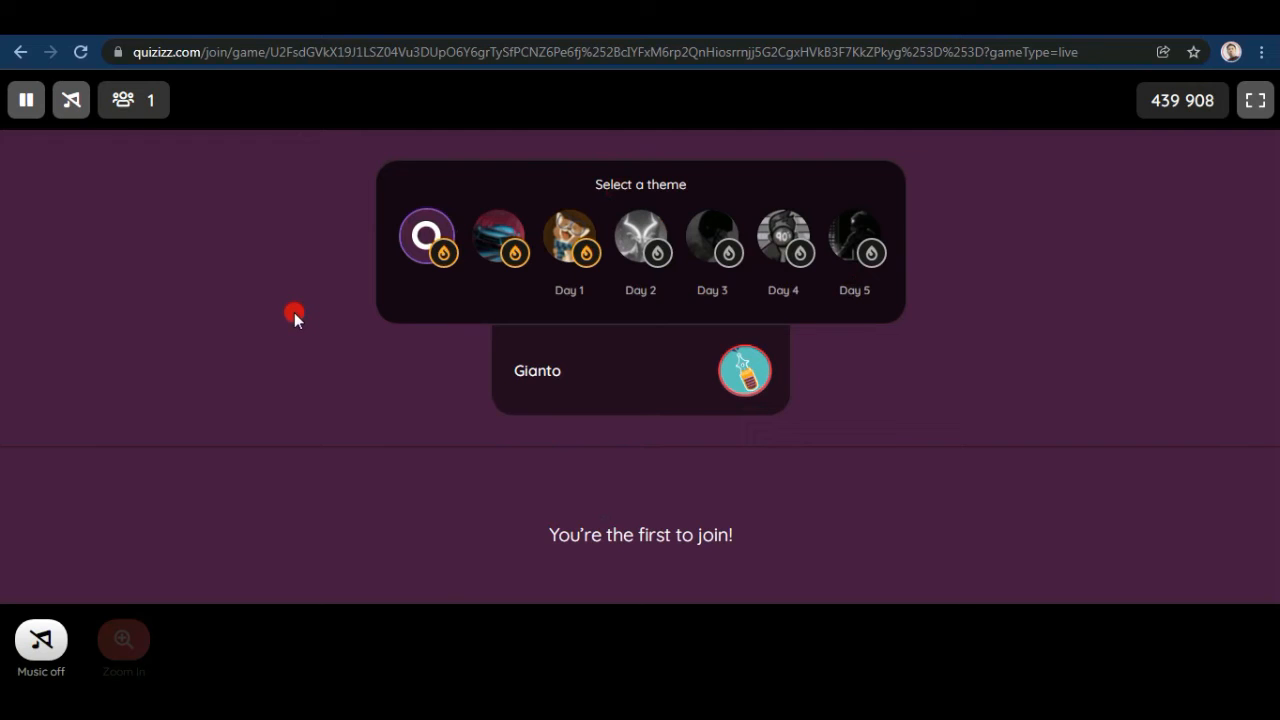
{"action": "left_click", "coordinate": [90, 20]}
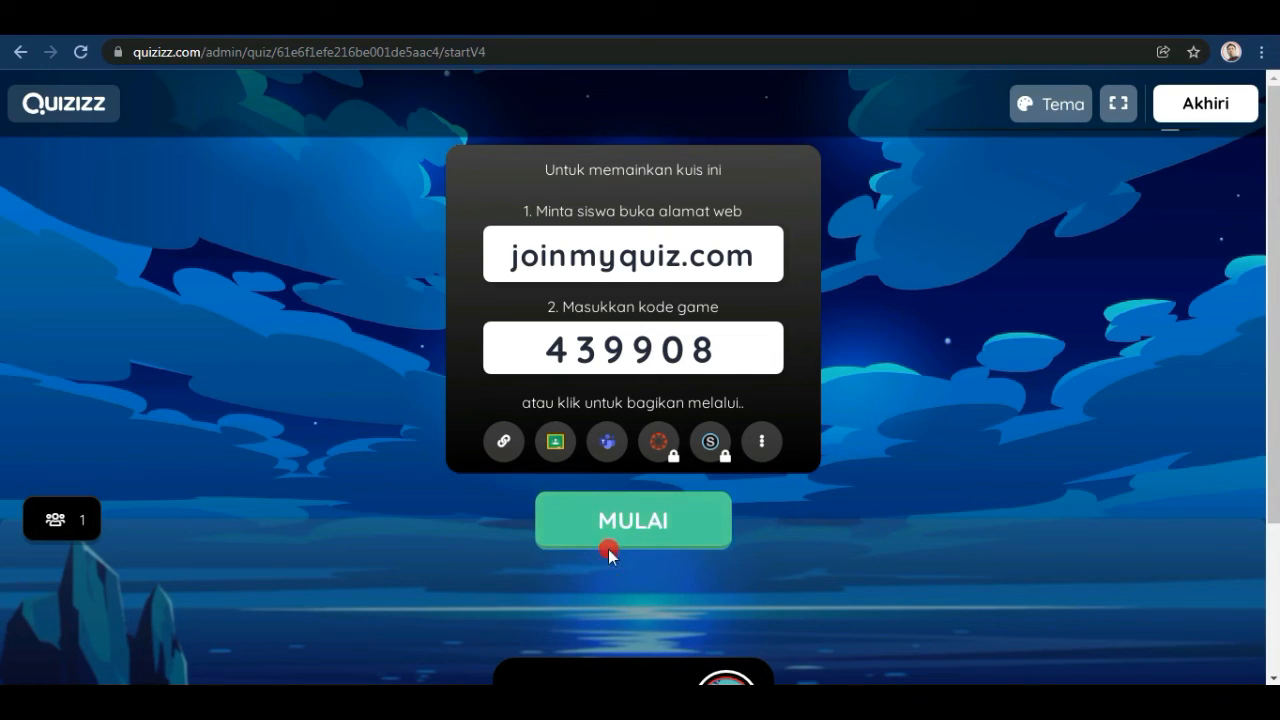
{"action": "left_click", "coordinate": [629, 524]}
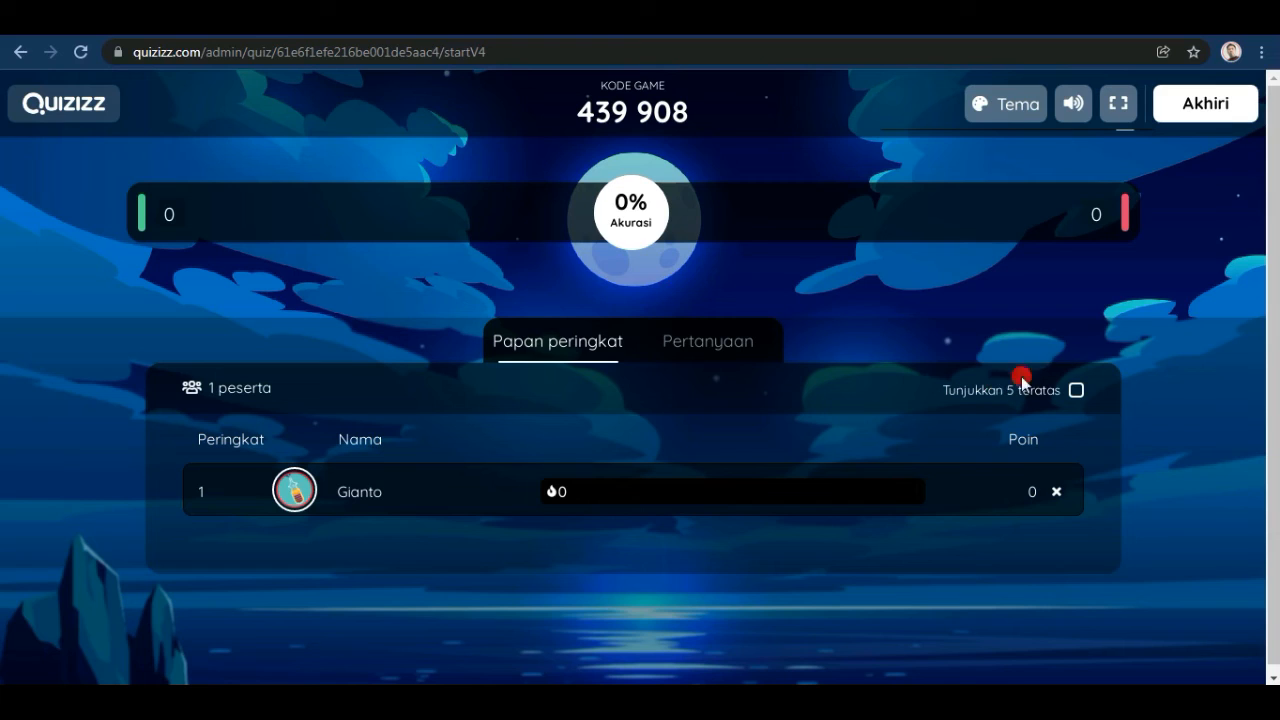
Step: Mute the host dashboard's sound and answer the participant's first question with "Asam cuka dan air"
{"action": "left_click", "coordinate": [1077, 104]}
{"action": "left_click", "coordinate": [533, 34]}
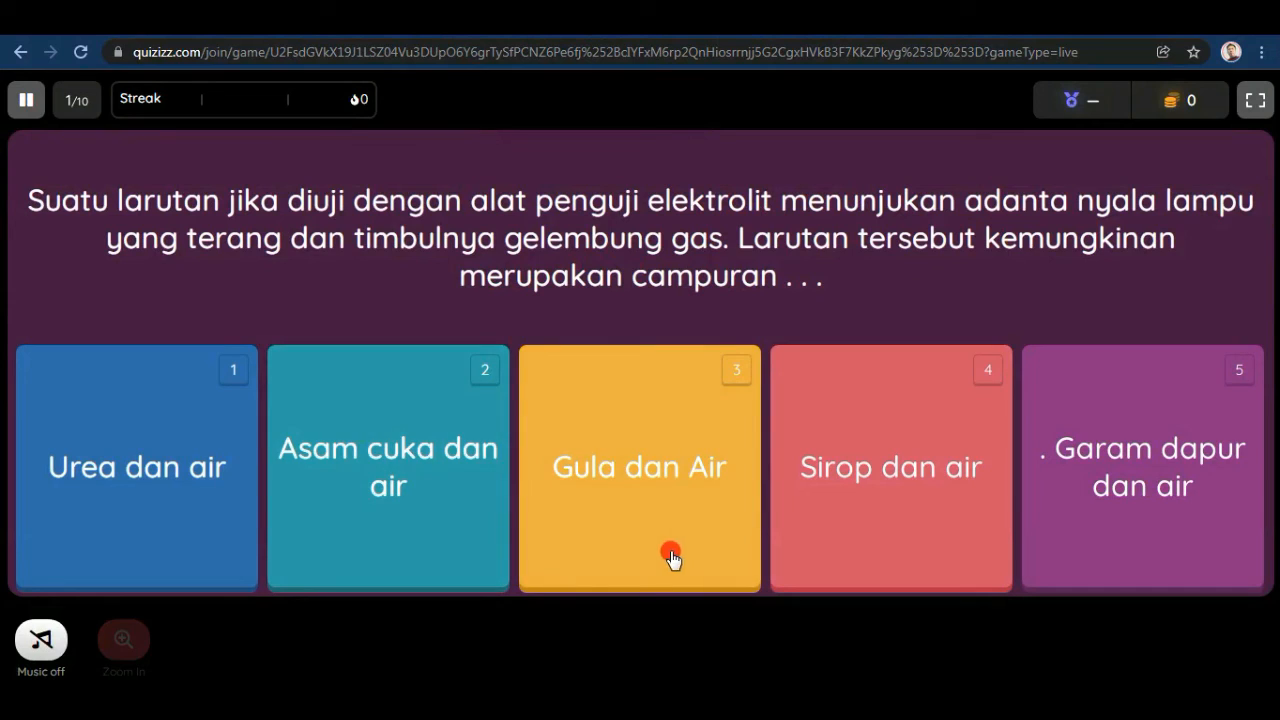
{"action": "left_click", "coordinate": [418, 500]}
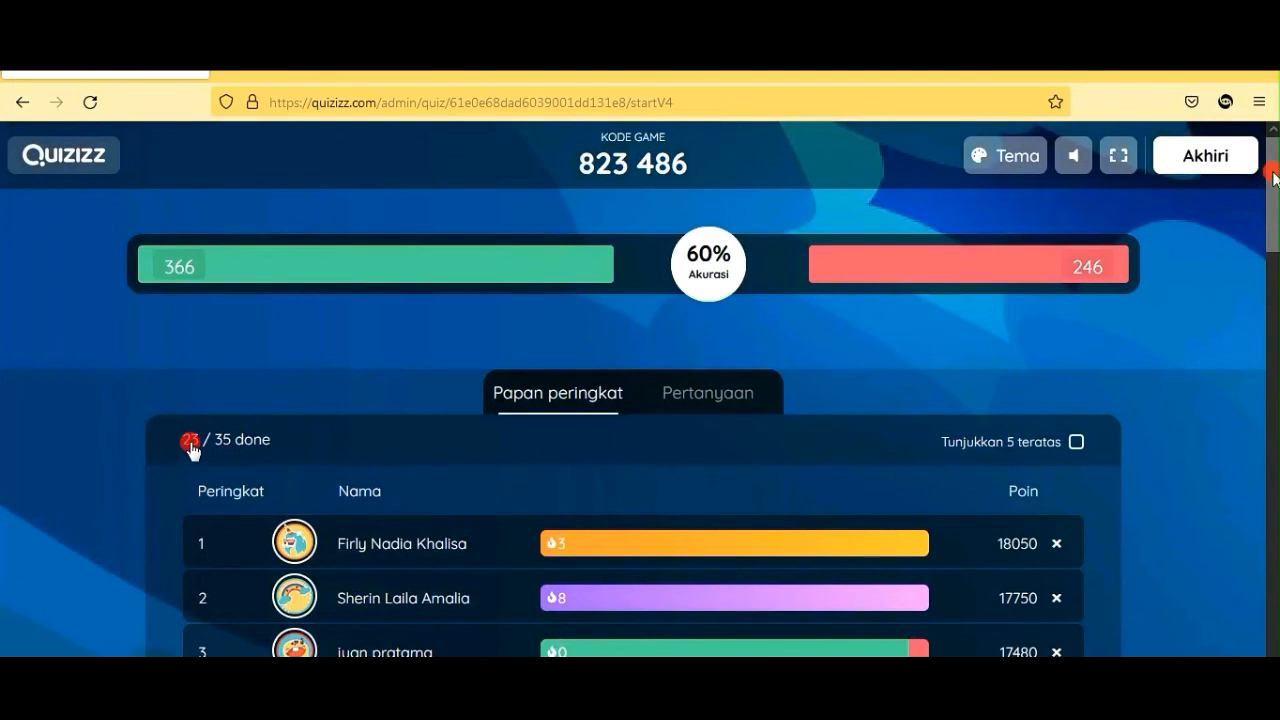
Step: Check the class session's leaderboard, end that quiz and download its results from the summary page
{"action": "scroll", "coordinate": [191, 437], "scroll_direction": "down", "scroll_amount": 1}
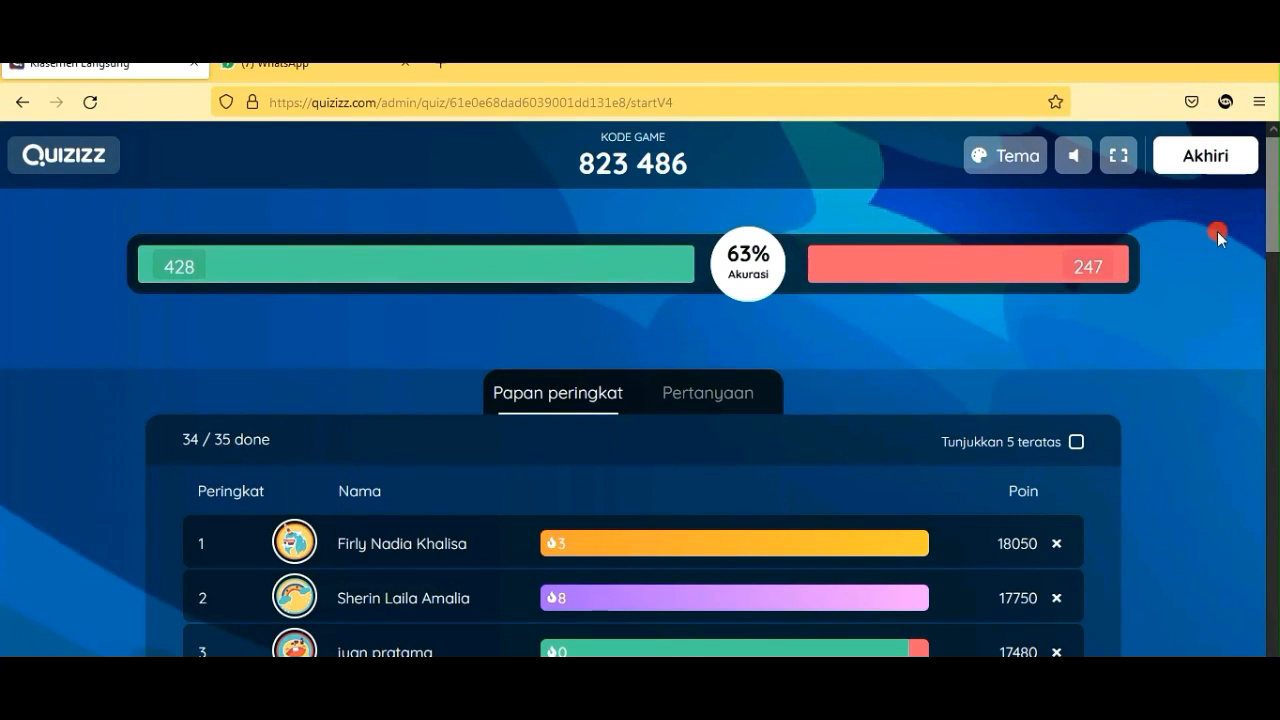
{"action": "left_click", "coordinate": [1206, 160]}
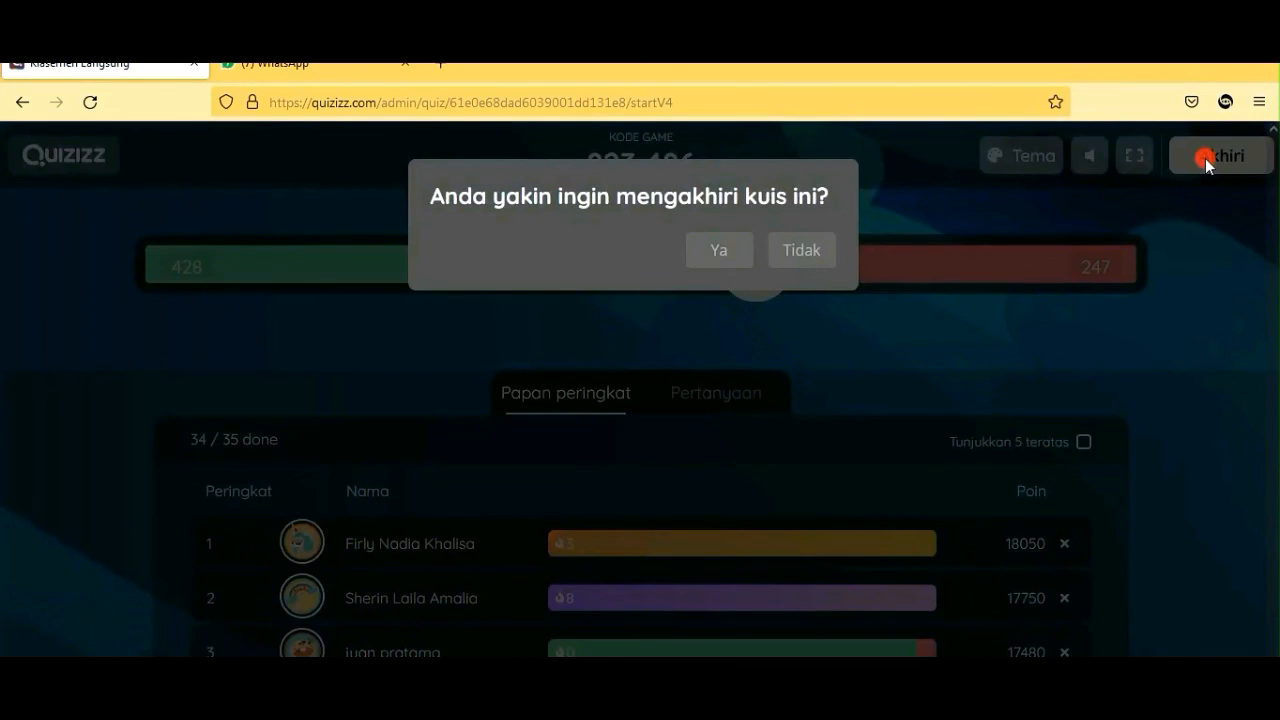
{"action": "left_click", "coordinate": [722, 252]}
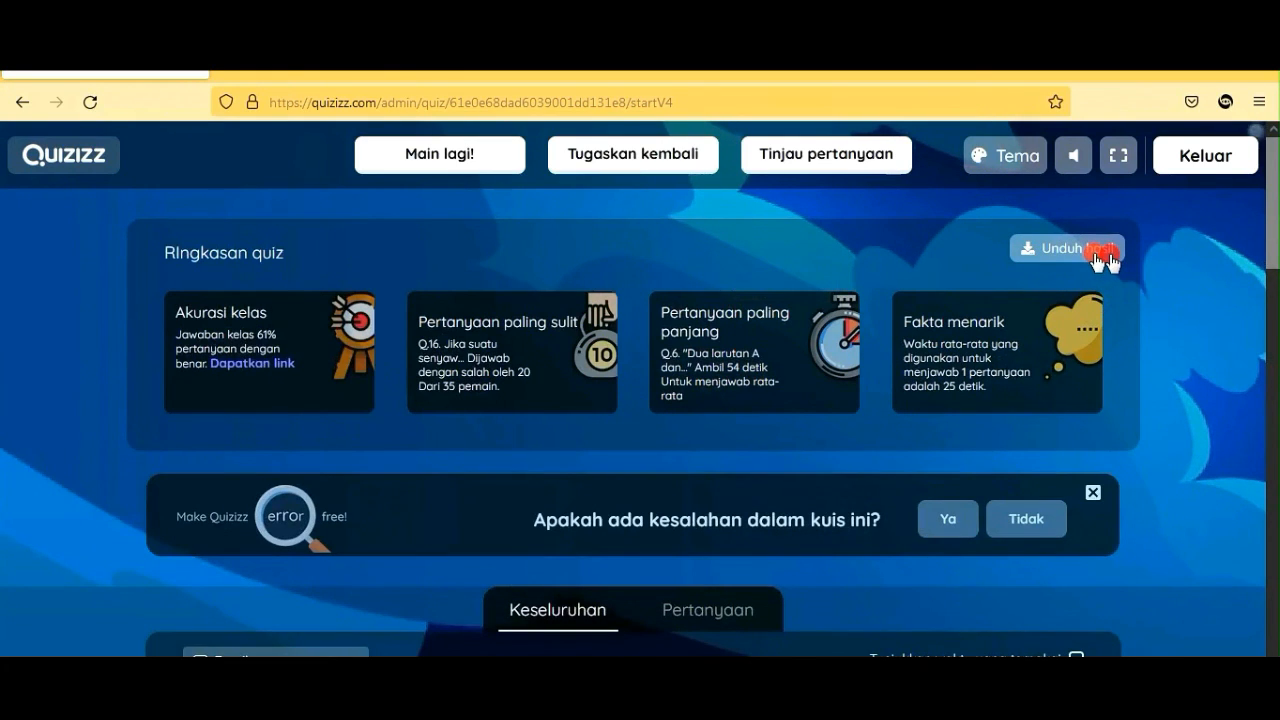
{"action": "left_click", "coordinate": [1100, 256]}
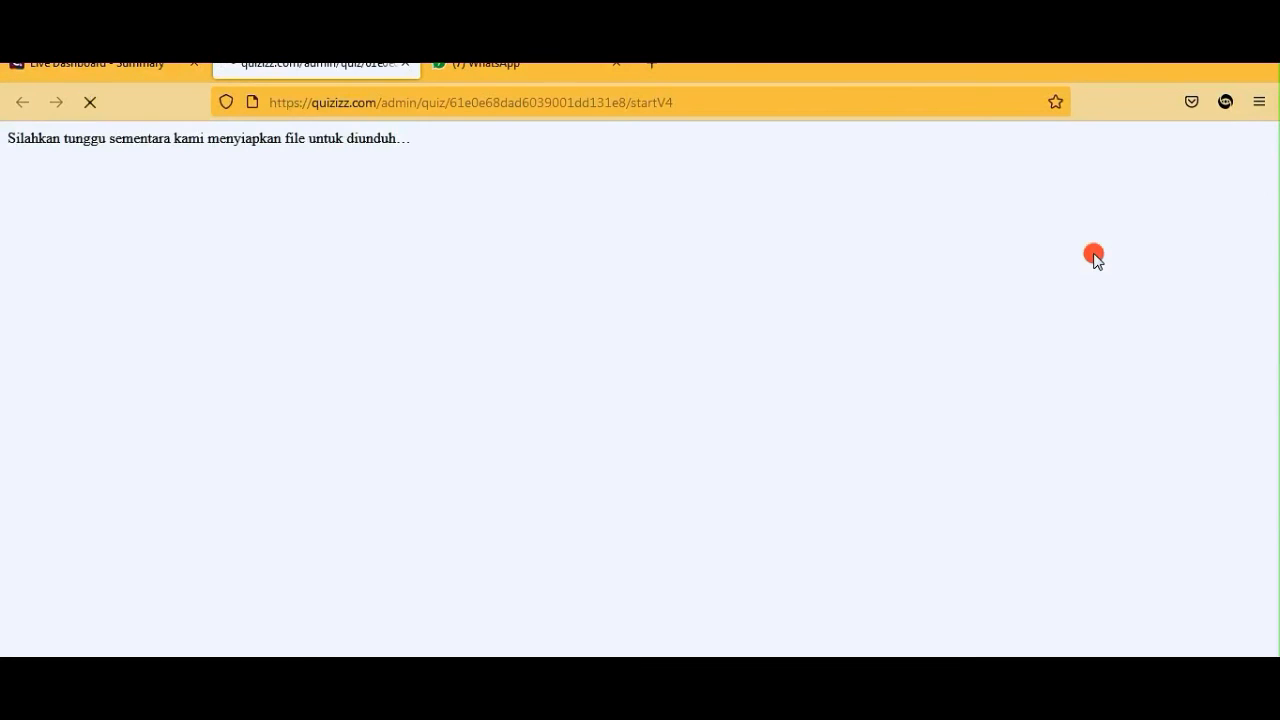